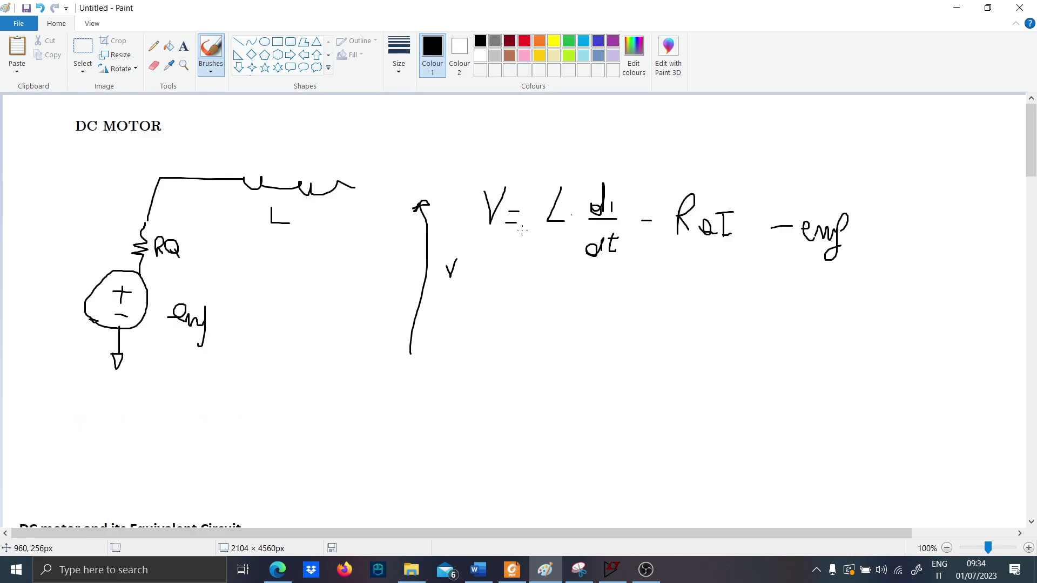
# Turn the two minus signs in the handwritten motor voltage equation into plus signs
pyautogui.moveTo(642, 209); pyautogui.dragTo(642, 231)
pyautogui.moveTo(776, 217); pyautogui.dragTo(771, 250)
# Annotate the armature circuit section with an orange brush: bracket the Back-EMF label, circle the voltage equation and underline the heading
pyautogui.scroll(-6, 159, 308)
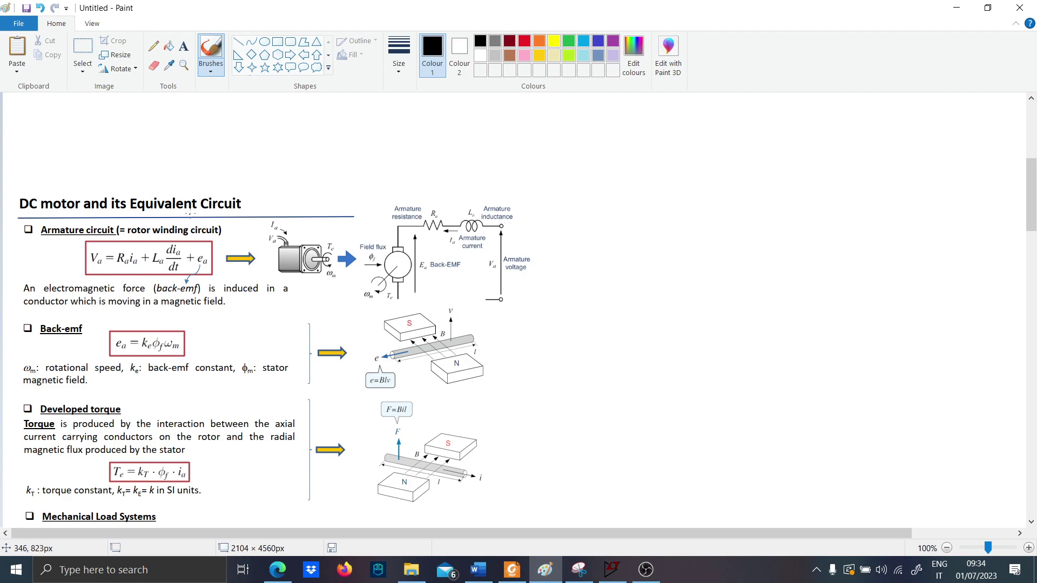
pyautogui.click(264, 42)
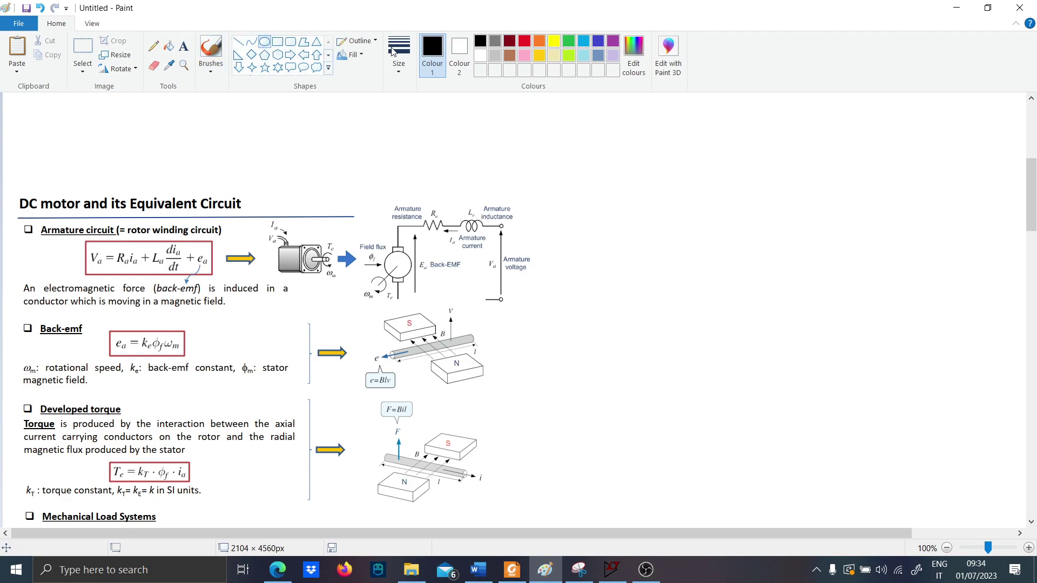
pyautogui.click(213, 51)
pyautogui.click(540, 41)
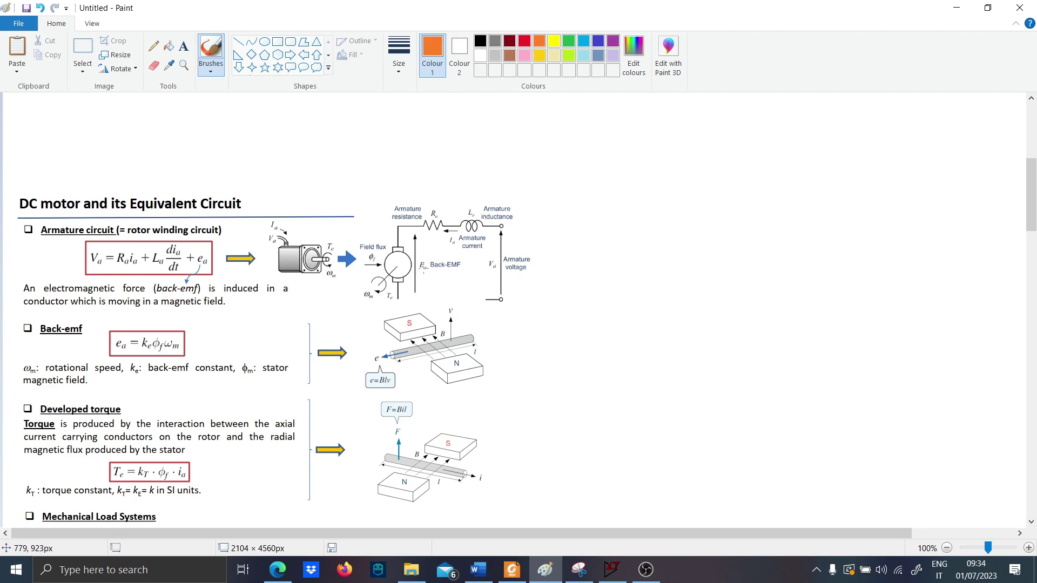
pyautogui.moveTo(429, 289)
pyautogui.mouseDown()
pyautogui.moveTo(440, 249)
pyautogui.moveTo(469, 257)
pyautogui.moveTo(451, 279)
pyautogui.mouseUp()
pyautogui.moveTo(120, 240)
pyautogui.mouseDown()
pyautogui.moveTo(70, 256)
pyautogui.moveTo(125, 278)
pyautogui.moveTo(225, 267)
pyautogui.moveTo(222, 248)
pyautogui.moveTo(200, 242)
pyautogui.moveTo(119, 232)
pyautogui.mouseUp()
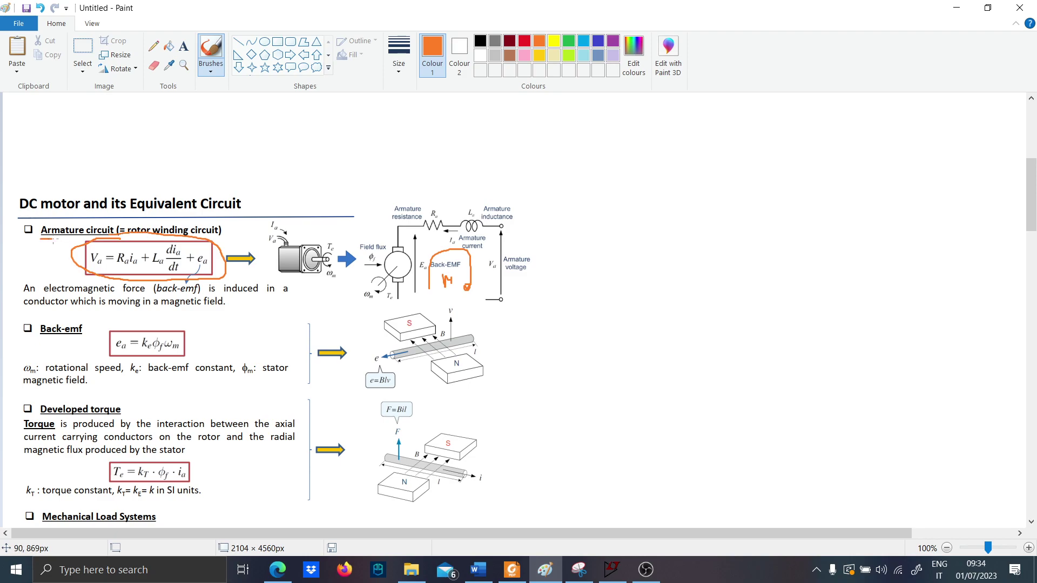
pyautogui.moveTo(49, 240); pyautogui.dragTo(80, 238)
# Circle the back-emf equation in orange, and mark the conductor and a field arrow from N to S on its diagram
pyautogui.scroll(-2, 81, 241)
pyautogui.scroll(2, 91, 256)
pyautogui.moveTo(198, 321)
pyautogui.mouseDown()
pyautogui.moveTo(90, 339)
pyautogui.moveTo(111, 360)
pyautogui.moveTo(205, 357)
pyautogui.moveTo(185, 315)
pyautogui.mouseUp()
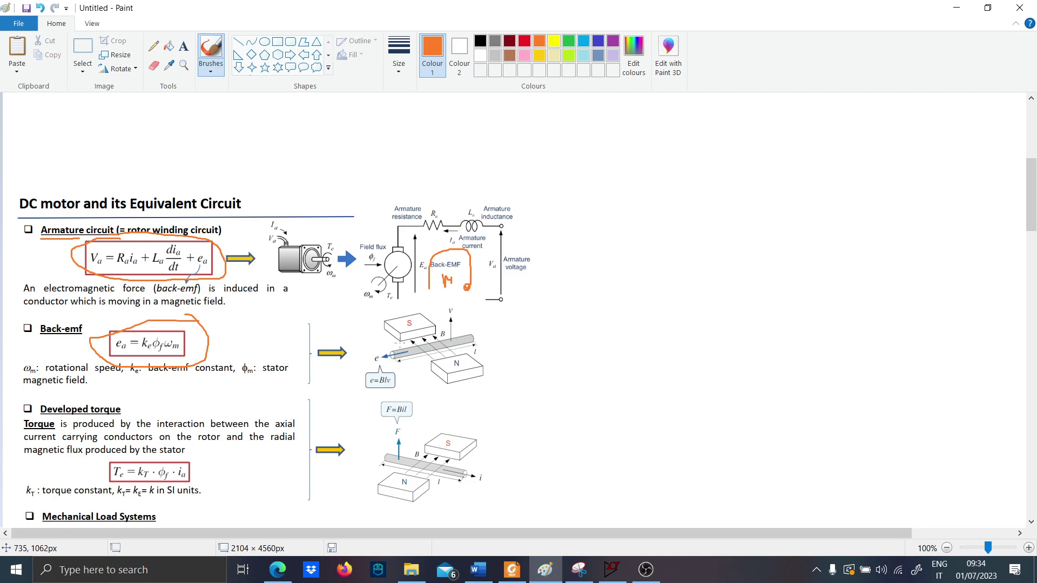
pyautogui.moveTo(380, 348)
pyautogui.mouseDown()
pyautogui.moveTo(360, 360)
pyautogui.moveTo(419, 361)
pyautogui.moveTo(478, 343)
pyautogui.moveTo(408, 338)
pyautogui.moveTo(391, 348)
pyautogui.mouseUp()
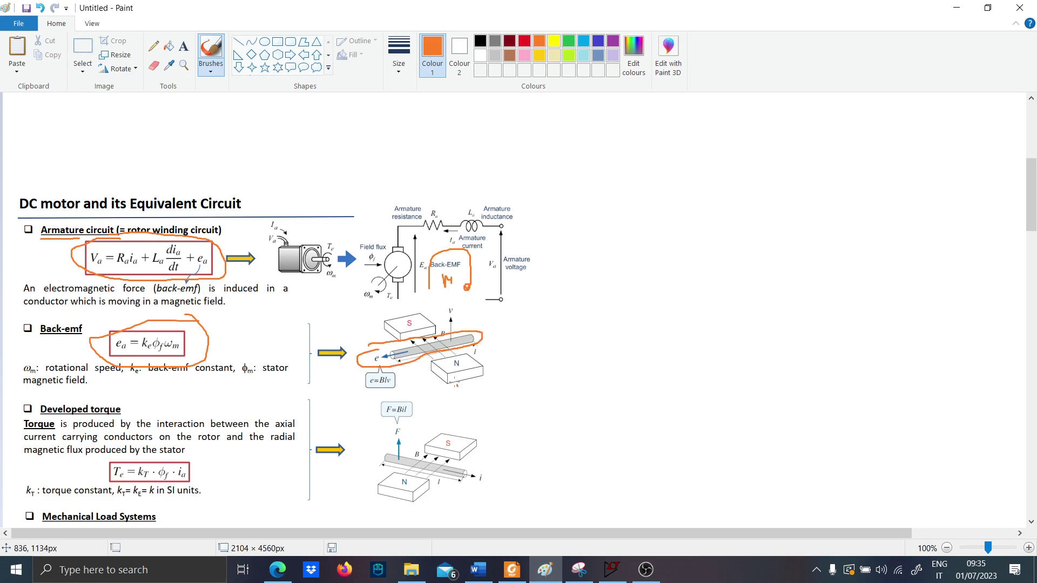
pyautogui.moveTo(456, 385)
pyautogui.mouseDown()
pyautogui.moveTo(393, 325)
pyautogui.moveTo(404, 336)
pyautogui.mouseUp()
# Write F = BiL in orange beside the diagrams, with arrows leading from B and i
pyautogui.moveTo(493, 416)
pyautogui.mouseDown()
pyautogui.moveTo(501, 386)
pyautogui.moveTo(517, 385)
pyautogui.moveTo(516, 403)
pyautogui.mouseUp()
pyautogui.moveTo(531, 409)
pyautogui.mouseDown()
pyautogui.moveTo(562, 398)
pyautogui.moveTo(555, 414)
pyautogui.moveTo(593, 414)
pyautogui.moveTo(561, 451)
pyautogui.moveTo(567, 436)
pyautogui.moveTo(553, 448)
pyautogui.mouseUp()
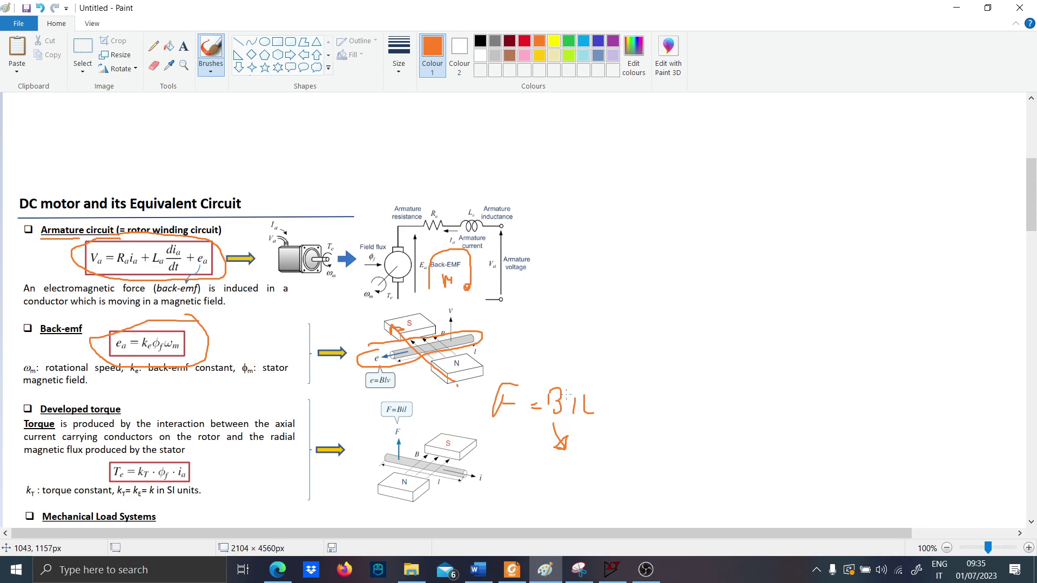
pyautogui.moveTo(567, 392)
pyautogui.mouseDown()
pyautogui.moveTo(577, 374)
pyautogui.moveTo(605, 372)
pyautogui.mouseUp()
pyautogui.scroll(-2, 226, 350)
pyautogui.scroll(2, 168, 398)
pyautogui.scroll(-2, 303, 273)
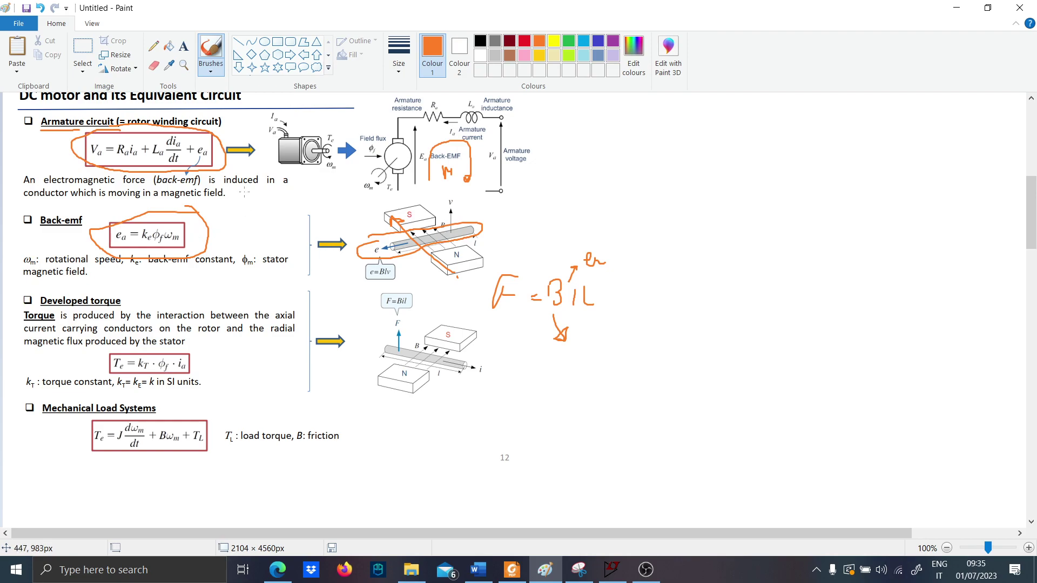
# In black, draw a vertical divider beside the motor notes and write "Speed", V with an arrow through it, and a flux symbol
pyautogui.click(480, 41)
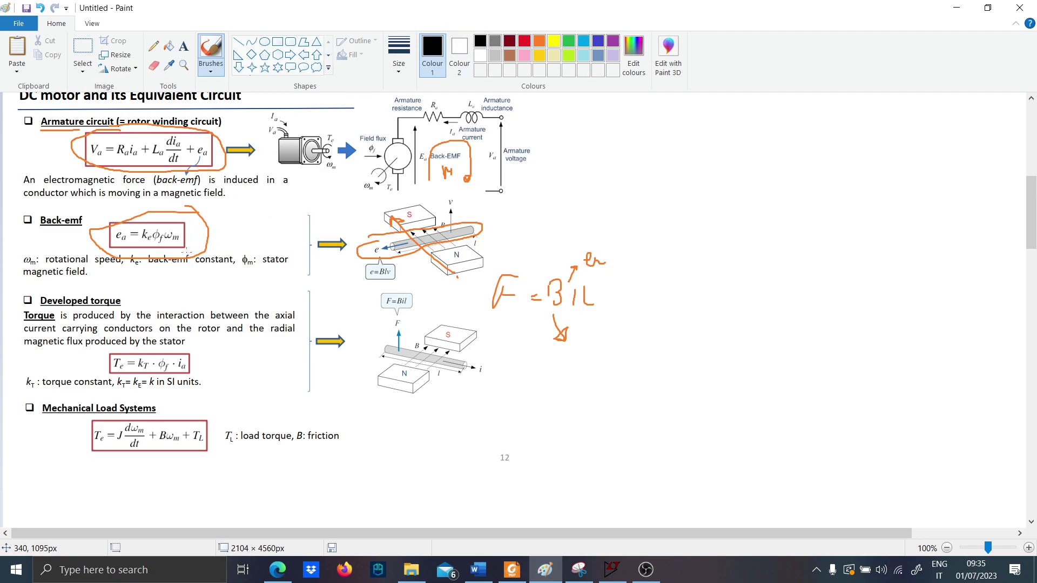
pyautogui.scroll(6, 540, 287)
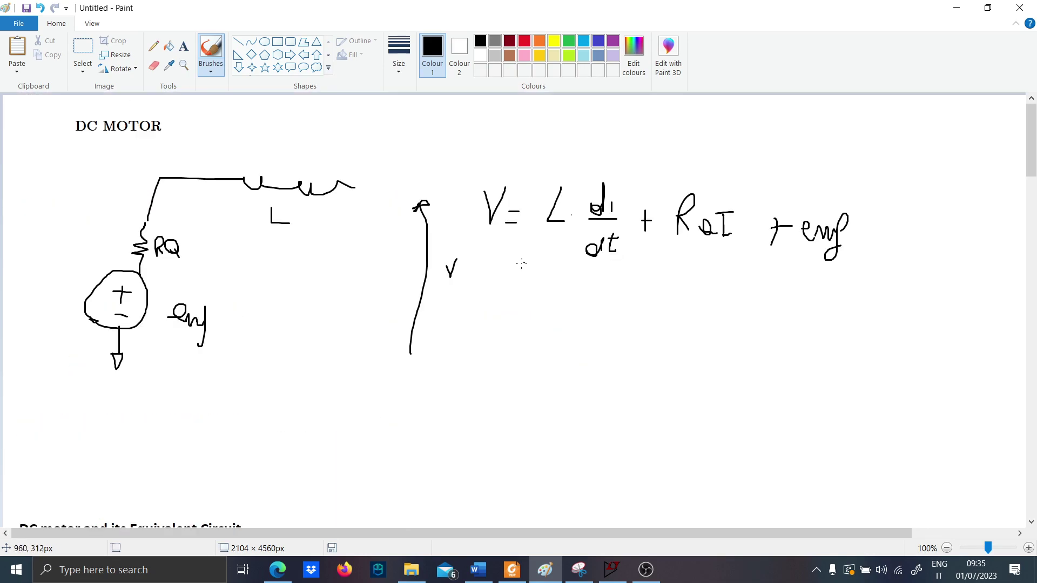
pyautogui.scroll(-4, 576, 309)
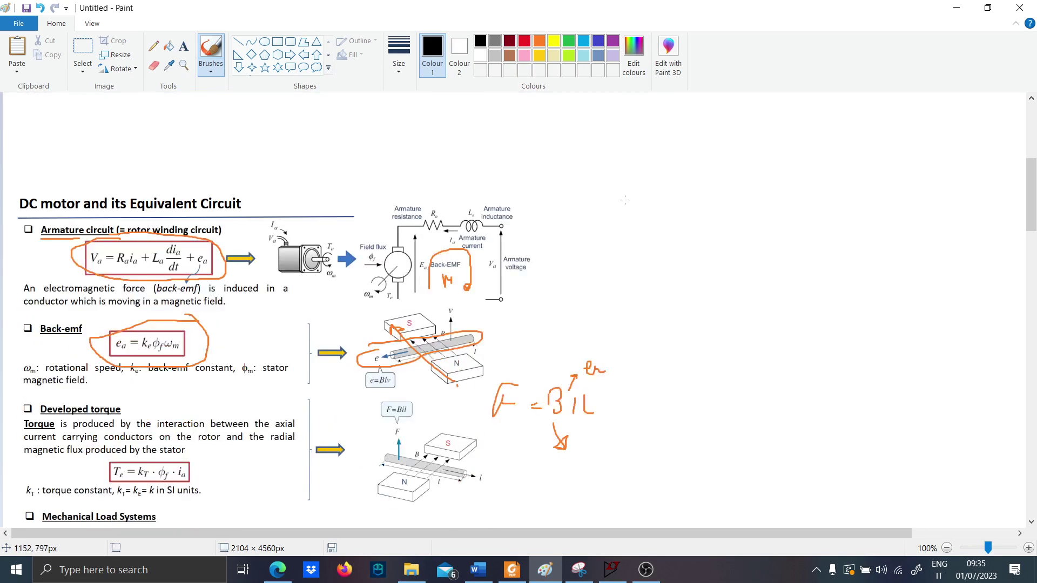
pyautogui.moveTo(626, 200); pyautogui.dragTo(643, 514)
pyautogui.moveTo(696, 213)
pyautogui.mouseDown()
pyautogui.moveTo(644, 232)
pyautogui.moveTo(680, 280)
pyautogui.mouseUp()
pyautogui.moveTo(682, 254)
pyautogui.mouseDown()
pyautogui.moveTo(713, 240)
pyautogui.moveTo(776, 260)
pyautogui.mouseUp()
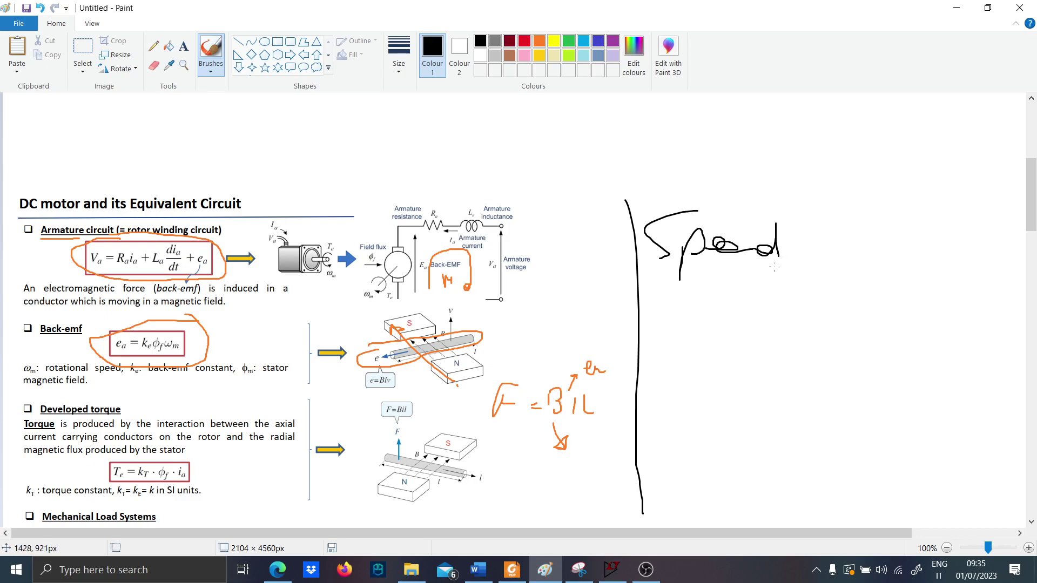
pyautogui.moveTo(830, 218); pyautogui.dragTo(864, 218)
pyautogui.moveTo(825, 271)
pyautogui.mouseDown()
pyautogui.moveTo(937, 214)
pyautogui.moveTo(938, 227)
pyautogui.mouseUp()
pyautogui.moveTo(934, 265)
pyautogui.mouseDown()
pyautogui.moveTo(955, 255)
pyautogui.moveTo(952, 292)
pyautogui.mouseUp()
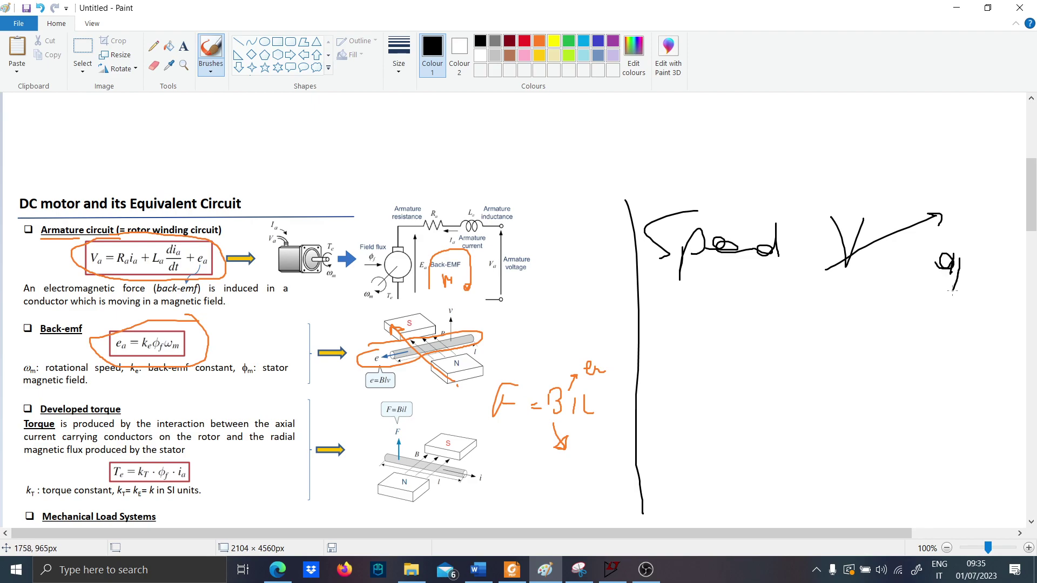
# Write the heading "MOTOR DC CHAR." by hand above the speed–torque graph
pyautogui.scroll(-10, 540, 270)
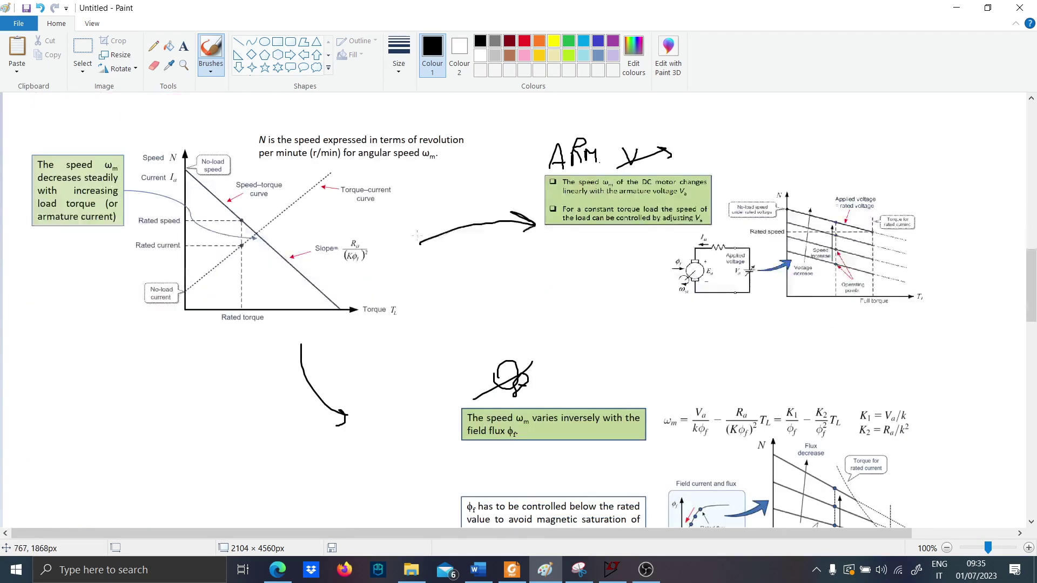
pyautogui.scroll(2, 367, 262)
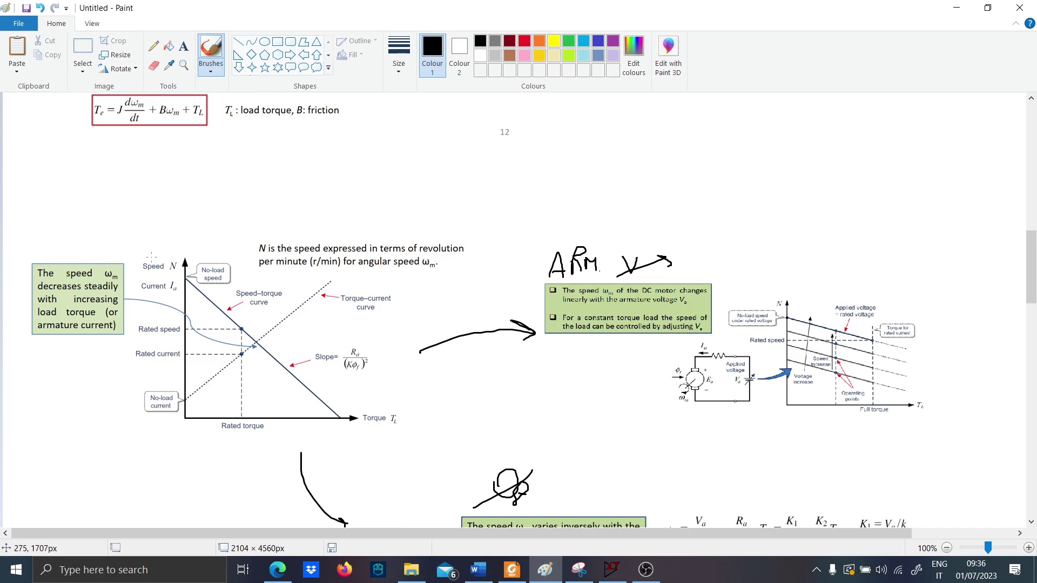
pyautogui.moveTo(47, 217)
pyautogui.mouseDown()
pyautogui.moveTo(48, 185)
pyautogui.moveTo(66, 188)
pyautogui.moveTo(64, 218)
pyautogui.mouseUp()
pyautogui.moveTo(75, 199); pyautogui.dragTo(76, 200)
pyautogui.moveTo(95, 196)
pyautogui.mouseDown()
pyautogui.moveTo(94, 215)
pyautogui.moveTo(115, 190)
pyautogui.mouseUp()
pyautogui.moveTo(121, 192); pyautogui.dragTo(151, 220)
pyautogui.moveTo(164, 194)
pyautogui.mouseDown()
pyautogui.moveTo(164, 219)
pyautogui.moveTo(179, 220)
pyautogui.mouseUp()
pyautogui.moveTo(225, 199)
pyautogui.mouseDown()
pyautogui.moveTo(214, 203)
pyautogui.moveTo(218, 214)
pyautogui.mouseUp()
pyautogui.moveTo(277, 195)
pyautogui.mouseDown()
pyautogui.moveTo(295, 206)
pyautogui.moveTo(312, 197)
pyautogui.moveTo(330, 218)
pyautogui.mouseUp()
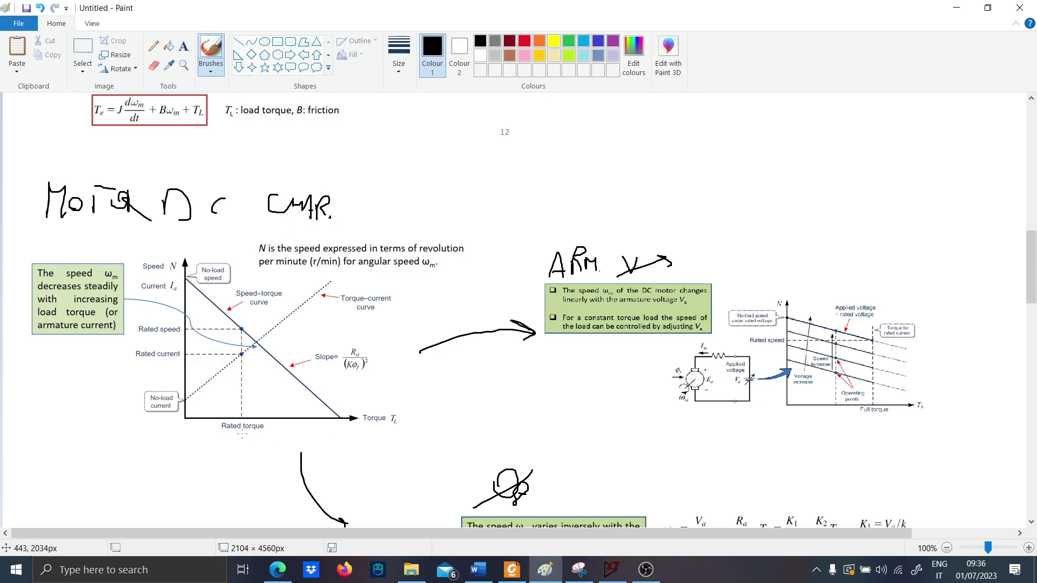
# Draw an arrow under the graph's torque axis and circle the handwritten "ARM V" and flux labels
pyautogui.moveTo(217, 438); pyautogui.dragTo(350, 436)
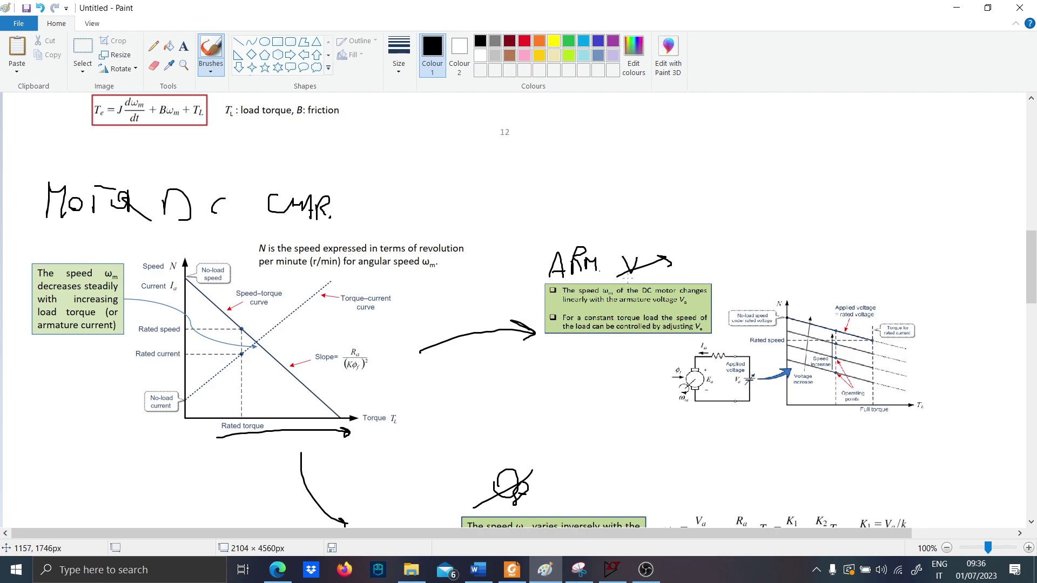
pyautogui.moveTo(627, 229)
pyautogui.mouseDown()
pyautogui.moveTo(547, 244)
pyautogui.moveTo(578, 293)
pyautogui.moveTo(695, 263)
pyautogui.moveTo(604, 235)
pyautogui.mouseUp()
pyautogui.scroll(-2, 513, 361)
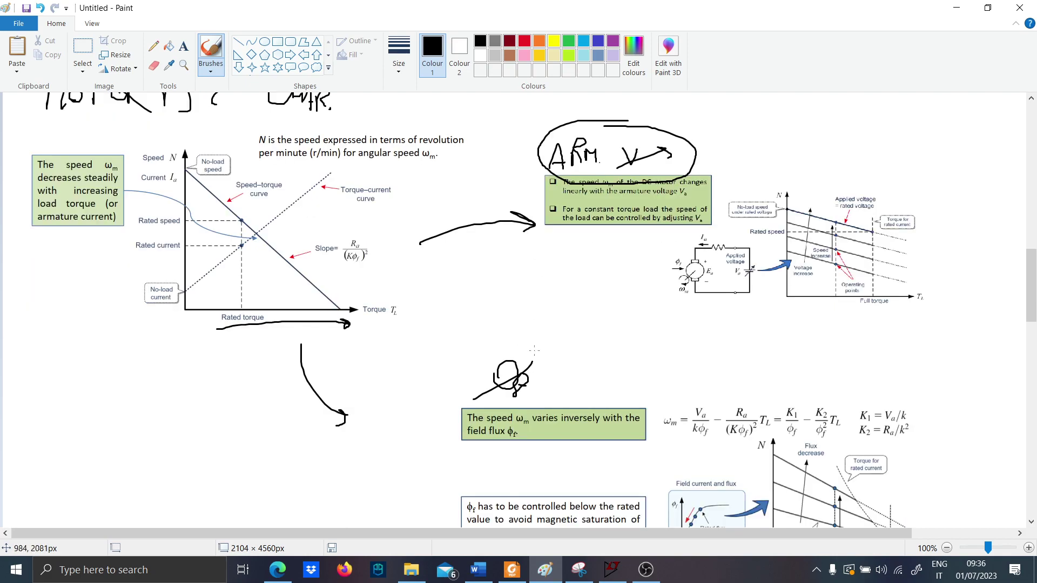
pyautogui.moveTo(508, 339)
pyautogui.mouseDown()
pyautogui.moveTo(483, 343)
pyautogui.moveTo(473, 383)
pyautogui.moveTo(525, 401)
pyautogui.moveTo(562, 392)
pyautogui.moveTo(540, 352)
pyautogui.moveTo(504, 350)
pyautogui.mouseUp()
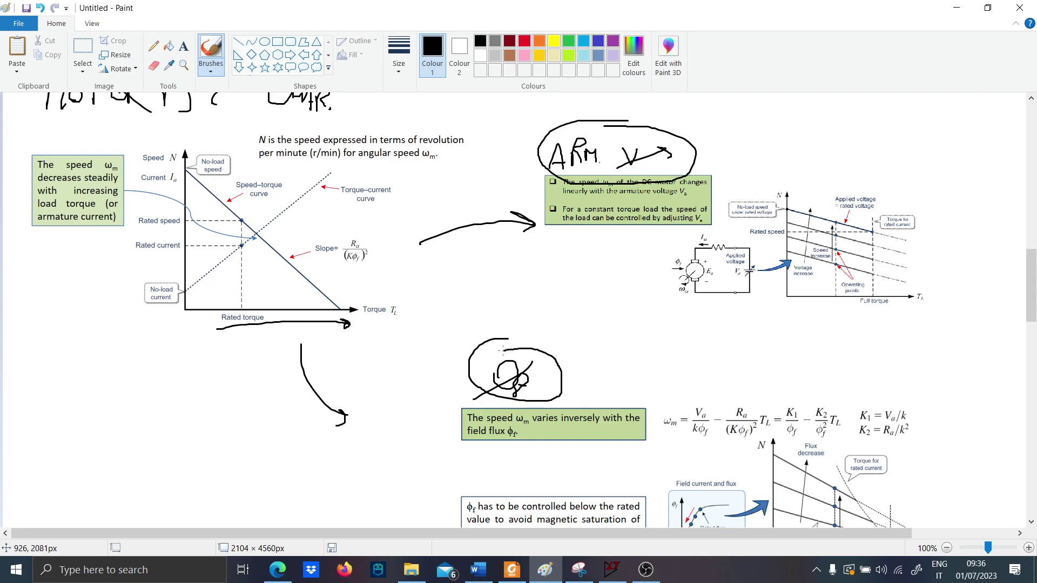
# Mark the no-load speed points on the armature voltage graph, and annotate the flux-decrease curves on the field flux graph
pyautogui.scroll(2, 503, 350)
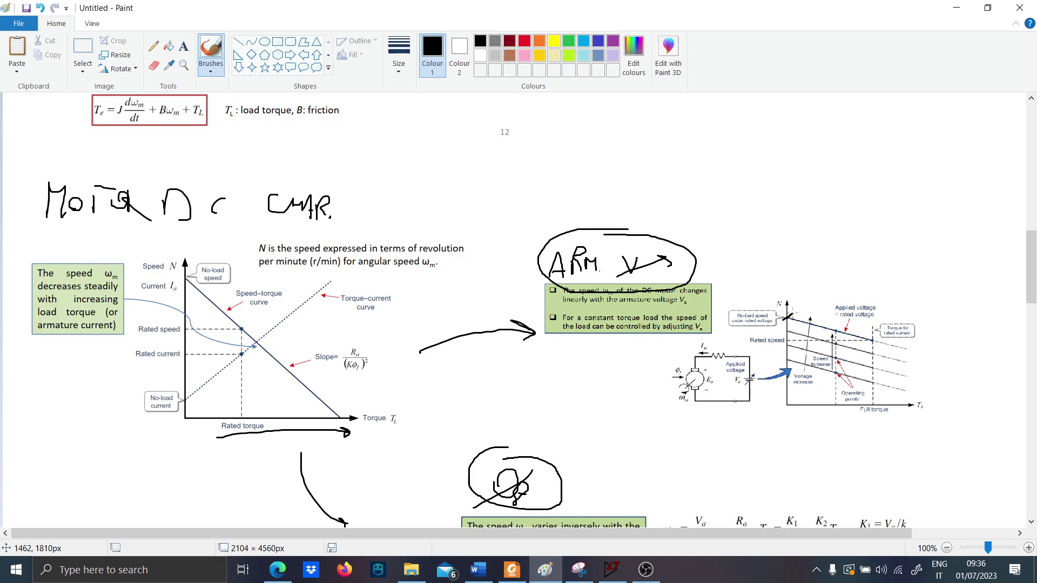
pyautogui.moveTo(789, 313); pyautogui.dragTo(793, 350)
pyautogui.scroll(-4, 818, 319)
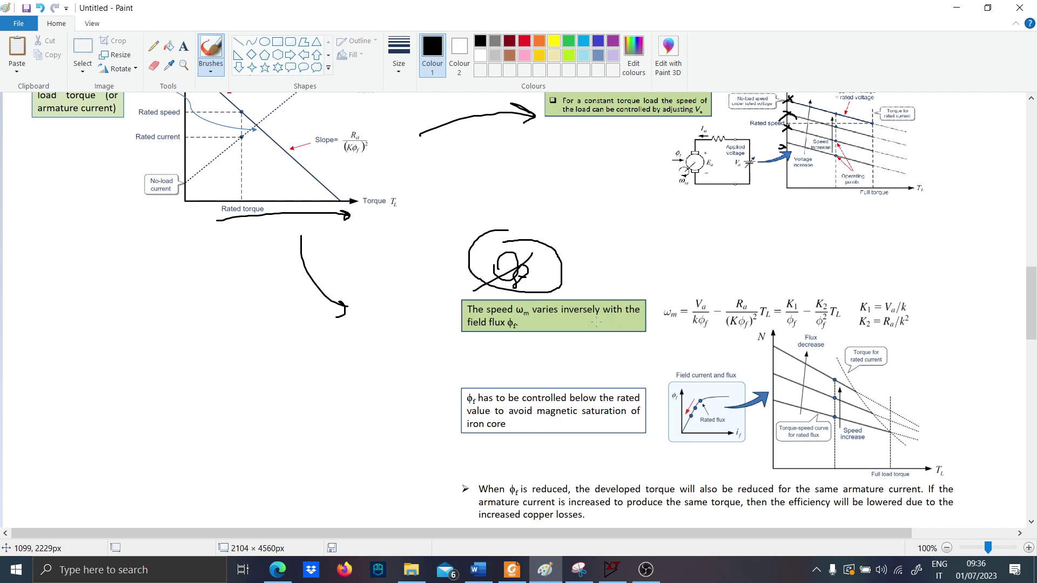
pyautogui.moveTo(799, 418); pyautogui.dragTo(804, 356)
pyautogui.moveTo(768, 331)
pyautogui.mouseDown()
pyautogui.moveTo(754, 345)
pyautogui.moveTo(767, 334)
pyautogui.mouseUp()
# Handwrite "PI" and a short note above the armature voltage graph, and strike out the second term written beside it
pyautogui.scroll(2, 767, 334)
pyautogui.scroll(2, 648, 260)
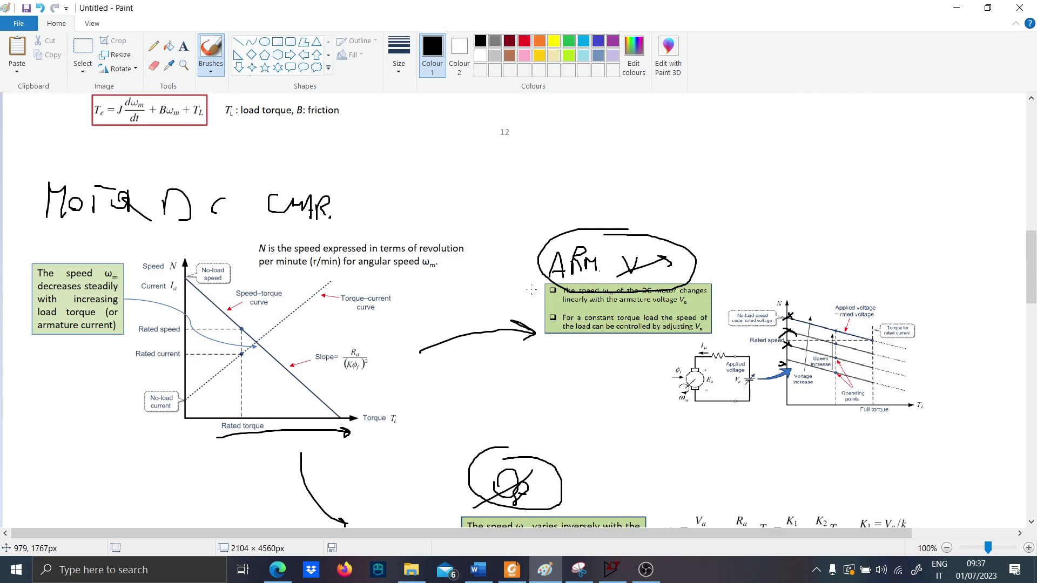
pyautogui.scroll(-4, 680, 252)
pyautogui.scroll(4, 609, 212)
pyautogui.moveTo(771, 187); pyautogui.dragTo(775, 235)
pyautogui.moveTo(772, 188)
pyautogui.mouseDown()
pyautogui.moveTo(784, 190)
pyautogui.moveTo(778, 209)
pyautogui.mouseUp()
pyautogui.moveTo(803, 204); pyautogui.dragTo(804, 231)
pyautogui.moveTo(908, 200); pyautogui.dragTo(910, 231)
pyautogui.moveTo(908, 201)
pyautogui.mouseDown()
pyautogui.moveTo(941, 216)
pyautogui.moveTo(943, 231)
pyautogui.mouseUp()
pyautogui.moveTo(780, 120)
pyautogui.mouseDown()
pyautogui.moveTo(789, 160)
pyautogui.moveTo(801, 150)
pyautogui.mouseUp()
pyautogui.moveTo(801, 126); pyautogui.dragTo(827, 169)
pyautogui.moveTo(849, 168); pyautogui.dragTo(874, 168)
pyautogui.moveTo(891, 239)
pyautogui.mouseDown()
pyautogui.moveTo(934, 201)
pyautogui.moveTo(924, 231)
pyautogui.mouseUp()
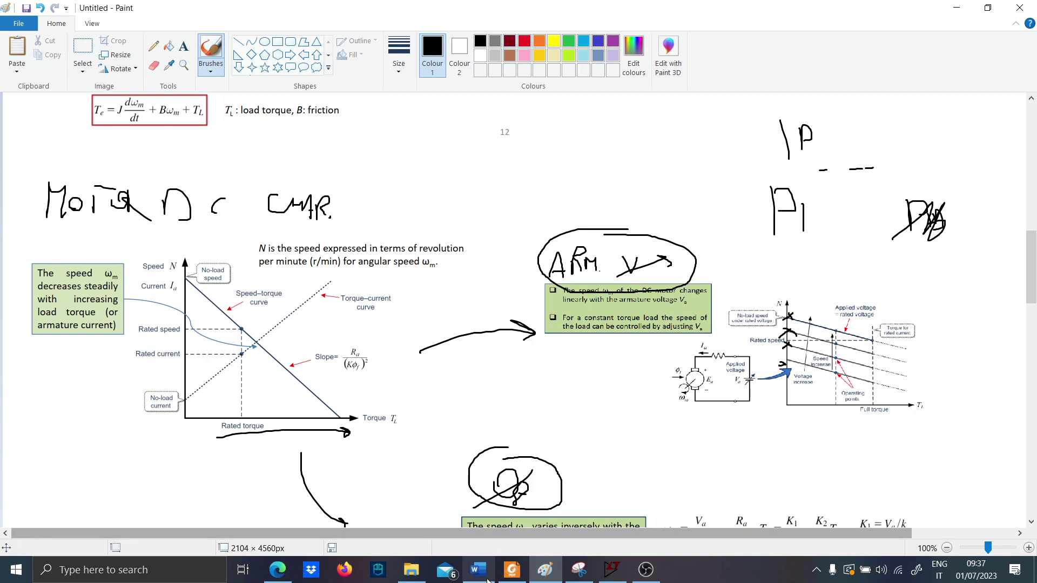
# Switch to LTspice and create a new blank schematic, dismissing the component selection without placing a part
pyautogui.click(557, 577)
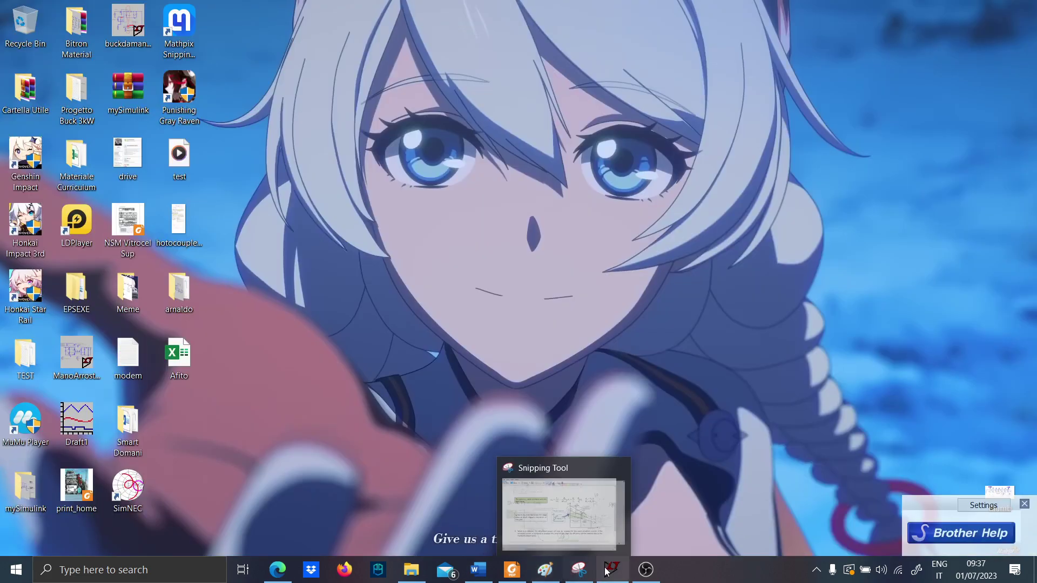
pyautogui.click(612, 570)
pyautogui.click(21, 37)
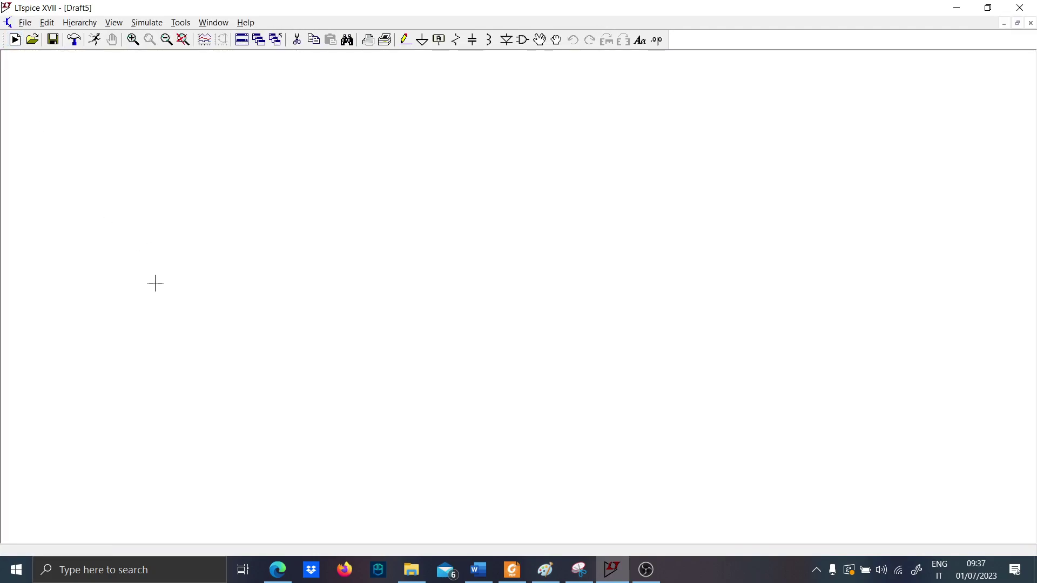
pyautogui.press('F2')
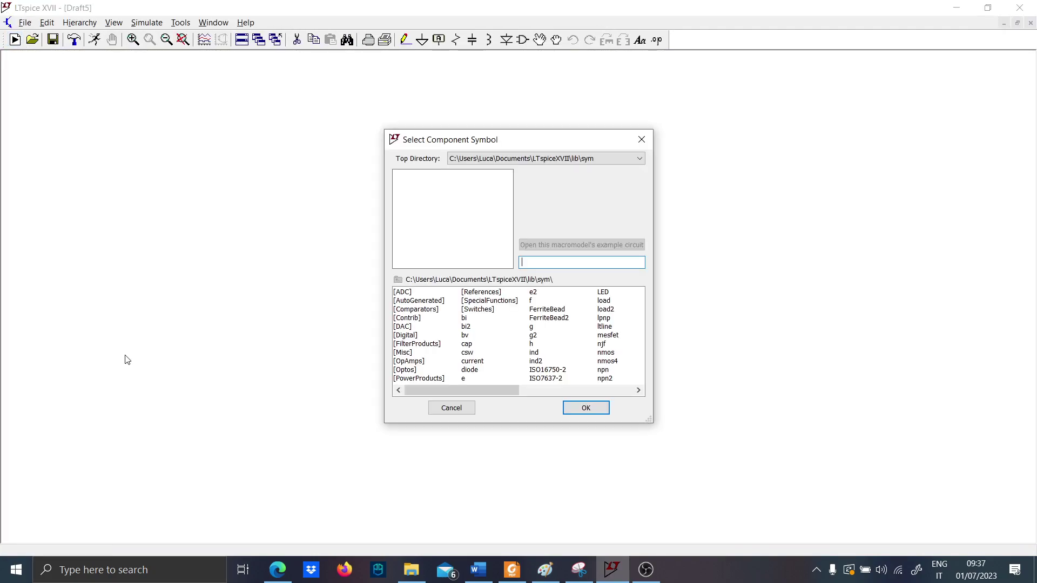
pyautogui.press('Escape')
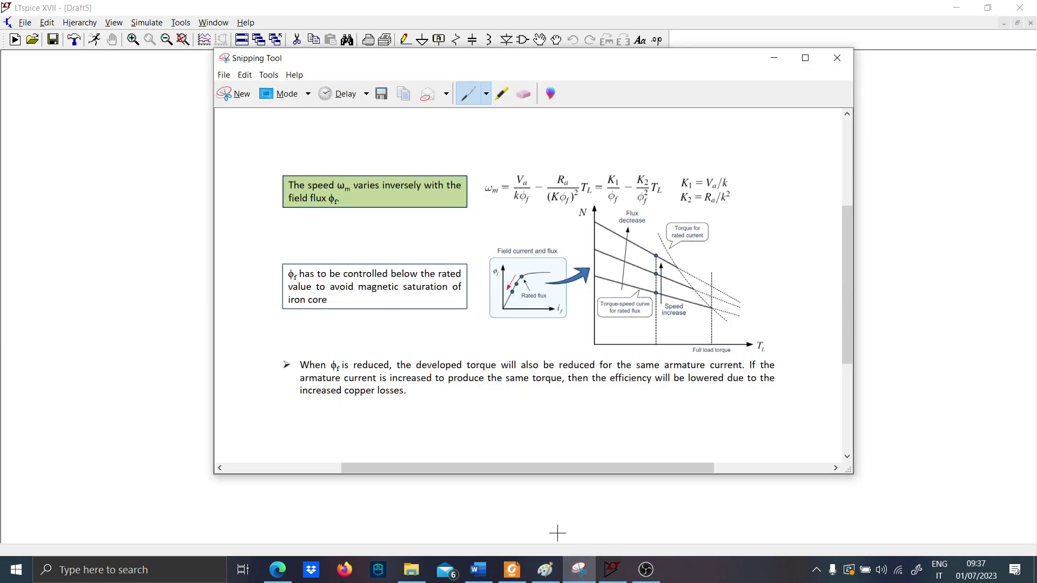
# Switch back to Paint and draw a MOSFET with a load box above it in the blank area below the notes
pyautogui.click(545, 570)
pyautogui.scroll(-10, 460, 413)
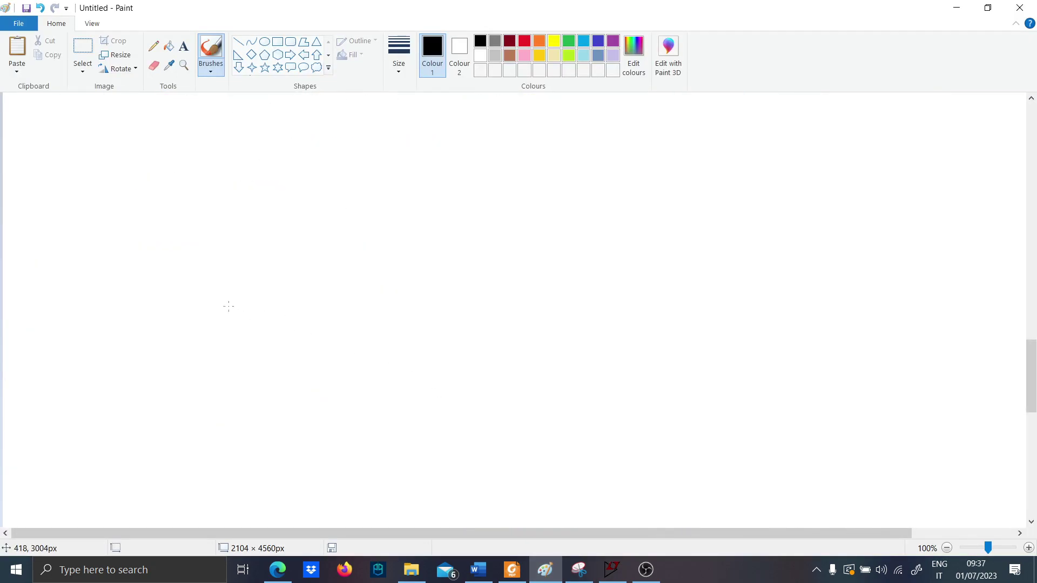
pyautogui.moveTo(63, 359)
pyautogui.mouseDown()
pyautogui.moveTo(136, 346)
pyautogui.moveTo(144, 371)
pyautogui.mouseUp()
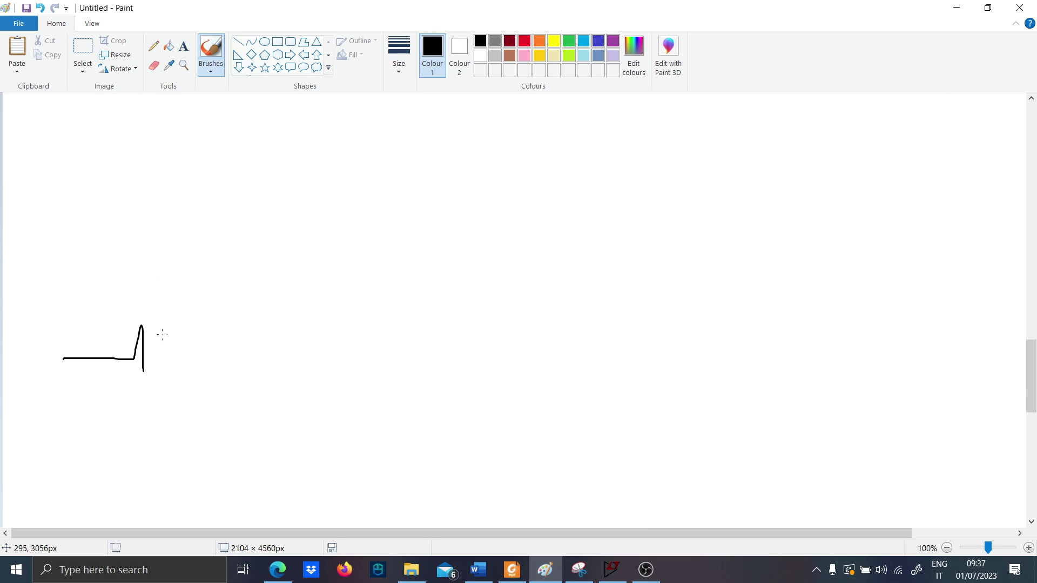
pyautogui.moveTo(164, 327); pyautogui.dragTo(178, 403)
pyautogui.moveTo(162, 210)
pyautogui.mouseDown()
pyautogui.moveTo(184, 294)
pyautogui.moveTo(176, 198)
pyautogui.moveTo(147, 195)
pyautogui.mouseUp()
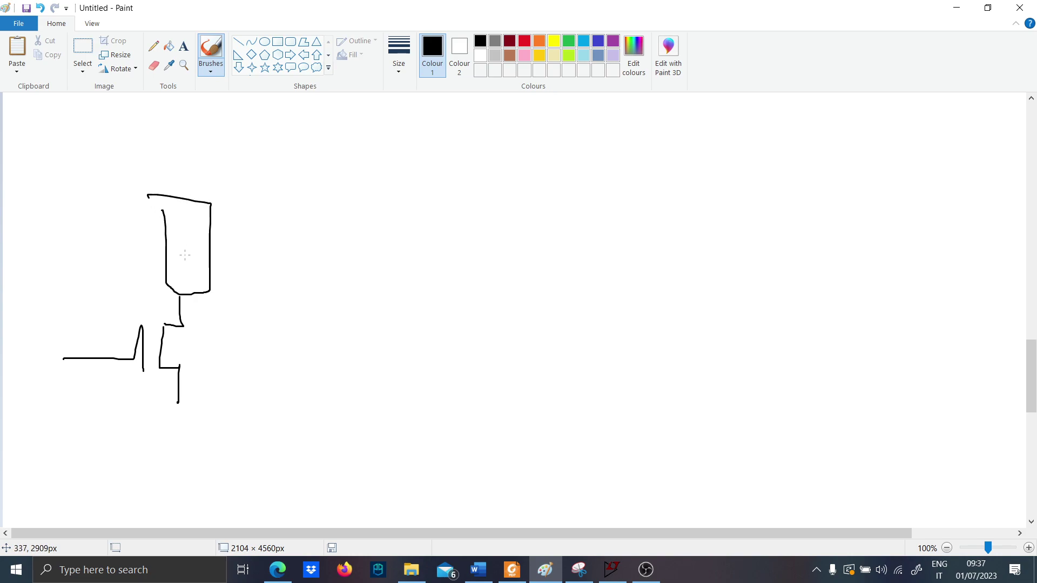
# Label the load box as the motor, connect it to a labelled supply rail, and draw a microcontroller block at the MOSFET gate
pyautogui.moveTo(178, 242)
pyautogui.mouseDown()
pyautogui.moveTo(188, 274)
pyautogui.moveTo(202, 252)
pyautogui.mouseUp()
pyautogui.moveTo(197, 169); pyautogui.dragTo(201, 151)
pyautogui.moveTo(135, 140)
pyautogui.mouseDown()
pyautogui.moveTo(318, 151)
pyautogui.moveTo(316, 162)
pyautogui.mouseUp()
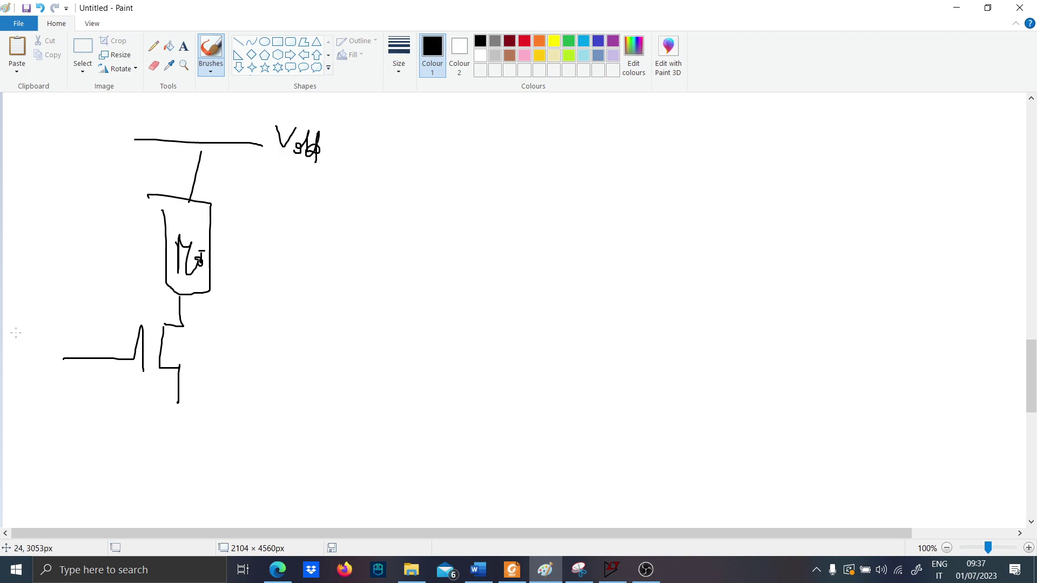
pyautogui.moveTo(15, 337)
pyautogui.mouseDown()
pyautogui.moveTo(47, 343)
pyautogui.moveTo(47, 366)
pyautogui.moveTo(21, 376)
pyautogui.moveTo(57, 361)
pyautogui.mouseUp()
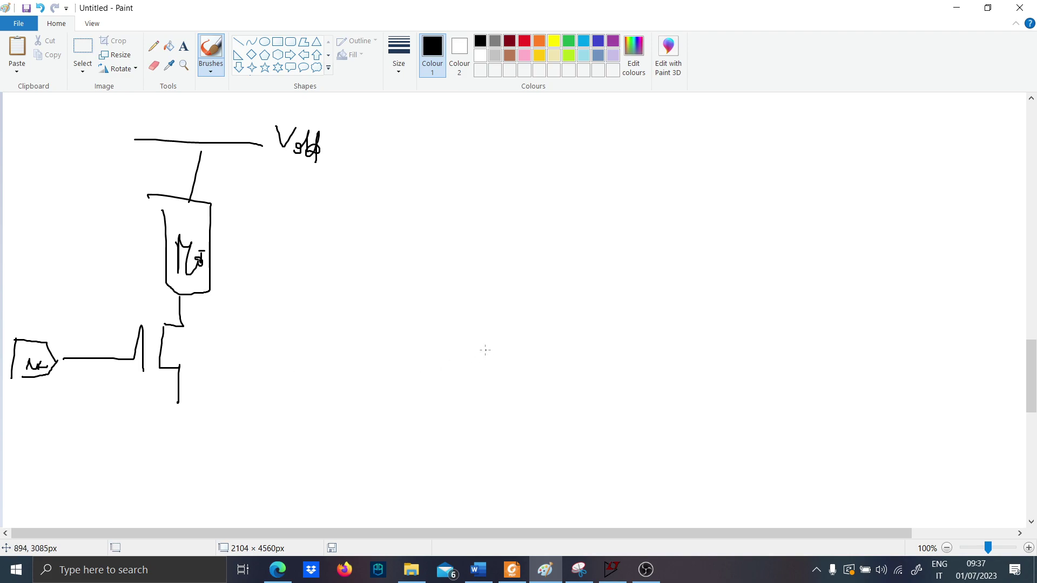
# Draw an H-bridge to the right of the MOSFET circuit, with four switches around a central load box and rails above and below
pyautogui.moveTo(488, 163)
pyautogui.mouseDown()
pyautogui.moveTo(490, 199)
pyautogui.moveTo(521, 221)
pyautogui.moveTo(472, 233)
pyautogui.moveTo(483, 236)
pyautogui.moveTo(468, 310)
pyautogui.moveTo(579, 307)
pyautogui.moveTo(583, 322)
pyautogui.moveTo(698, 313)
pyautogui.moveTo(664, 366)
pyautogui.moveTo(577, 369)
pyautogui.mouseUp()
pyautogui.moveTo(468, 330)
pyautogui.mouseDown()
pyautogui.moveTo(462, 380)
pyautogui.moveTo(503, 398)
pyautogui.mouseUp()
pyautogui.moveTo(474, 414); pyautogui.dragTo(476, 453)
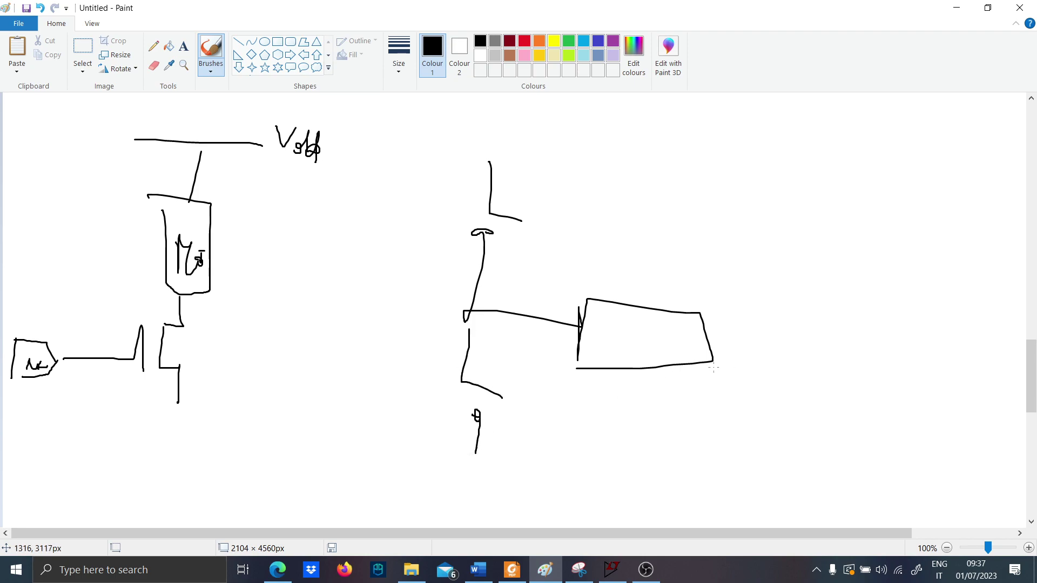
pyautogui.moveTo(720, 342)
pyautogui.mouseDown()
pyautogui.moveTo(813, 314)
pyautogui.moveTo(811, 274)
pyautogui.moveTo(832, 265)
pyautogui.mouseUp()
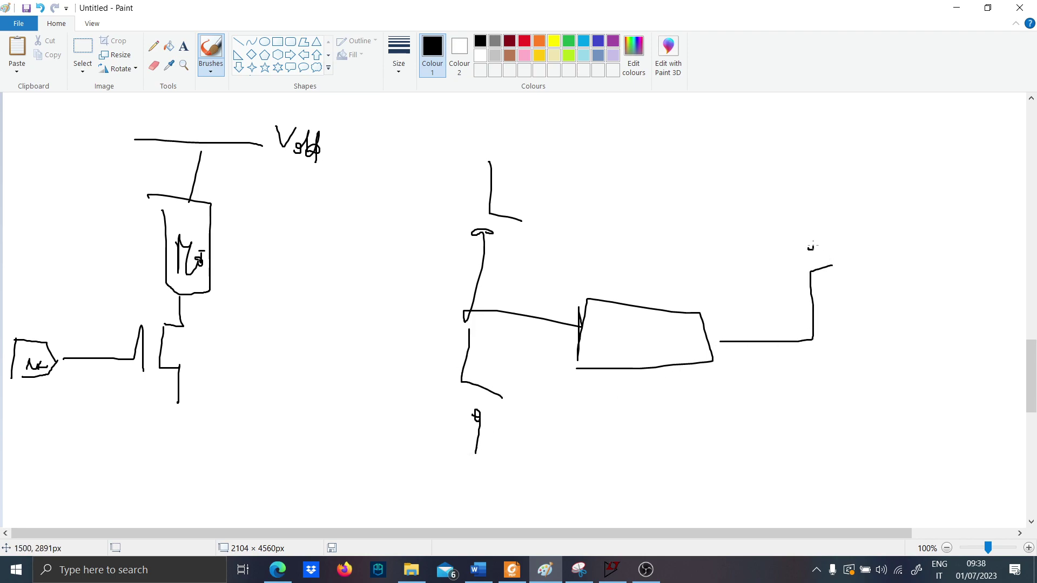
pyautogui.moveTo(816, 339)
pyautogui.mouseDown()
pyautogui.moveTo(837, 380)
pyautogui.moveTo(823, 449)
pyautogui.mouseUp()
pyautogui.moveTo(396, 449); pyautogui.dragTo(874, 458)
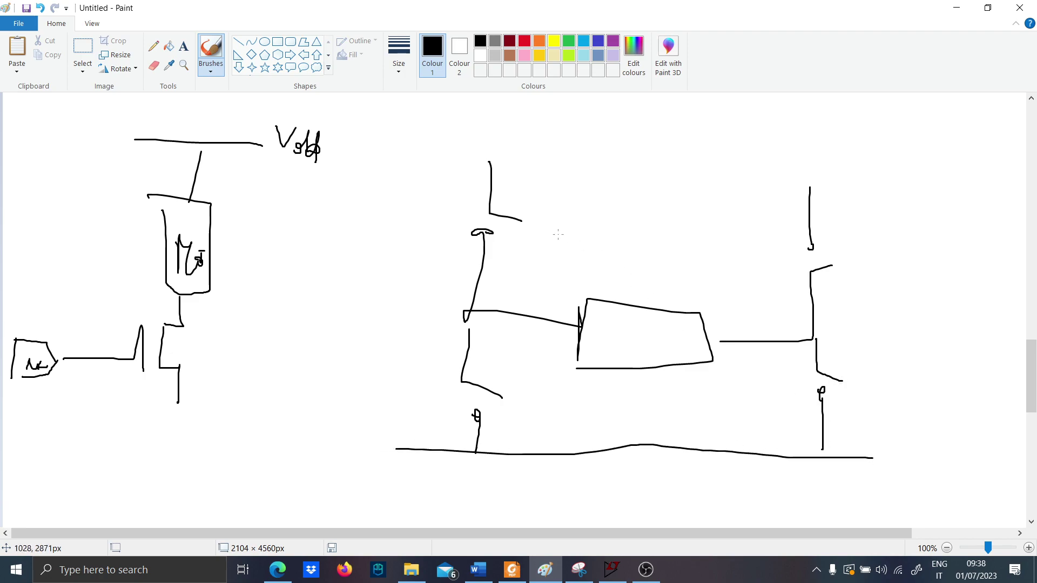
pyautogui.moveTo(431, 160); pyautogui.dragTo(826, 166)
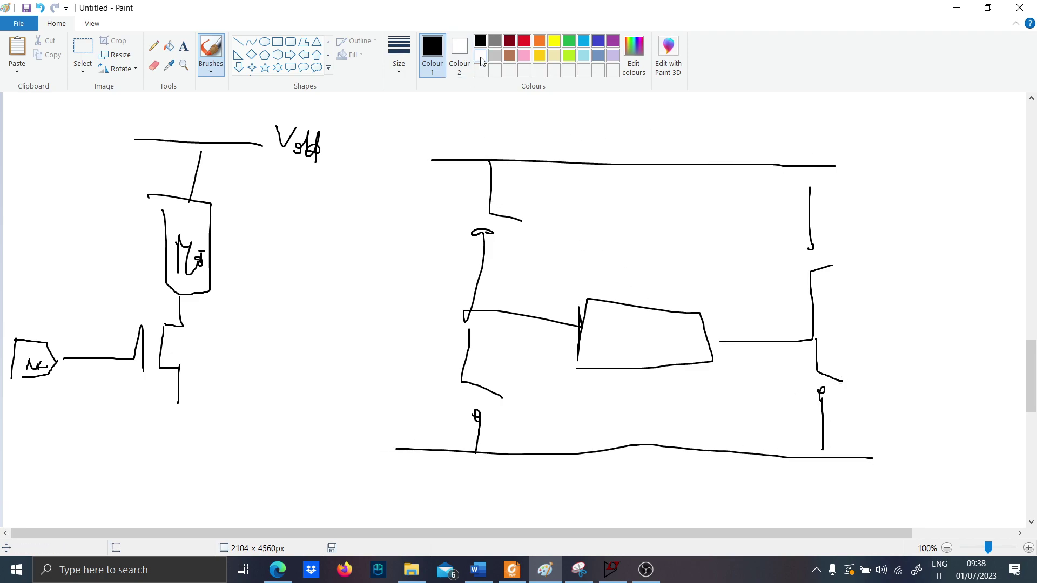
# In red, trace both diagonal current paths through the H-bridge load and circle the single-MOSFET circuit
pyautogui.click(524, 40)
pyautogui.moveTo(524, 193)
pyautogui.mouseDown()
pyautogui.moveTo(523, 229)
pyautogui.moveTo(788, 381)
pyautogui.moveTo(839, 444)
pyautogui.mouseUp()
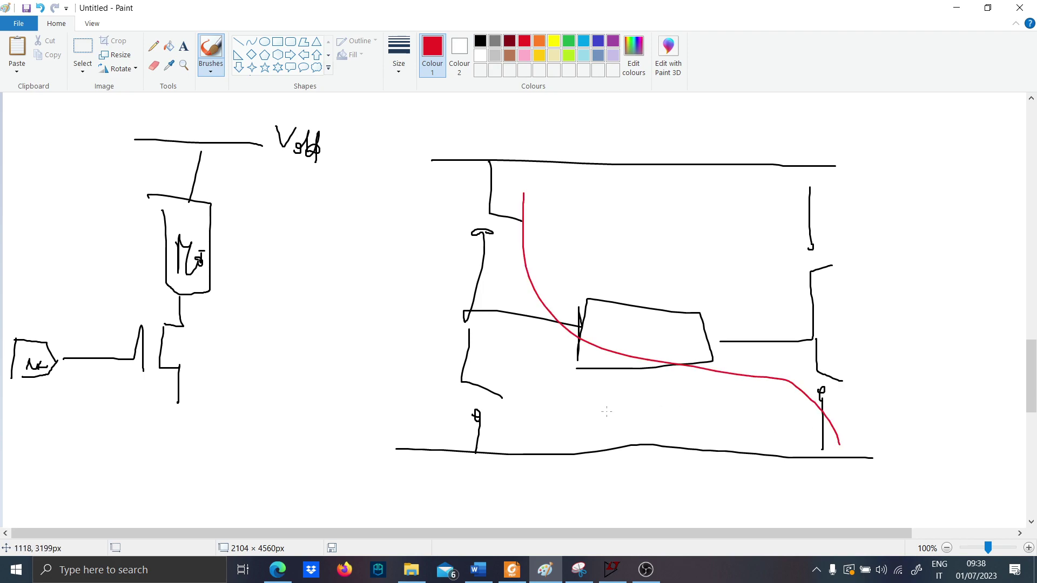
pyautogui.moveTo(531, 438)
pyautogui.mouseDown()
pyautogui.moveTo(811, 221)
pyautogui.moveTo(810, 187)
pyautogui.mouseUp()
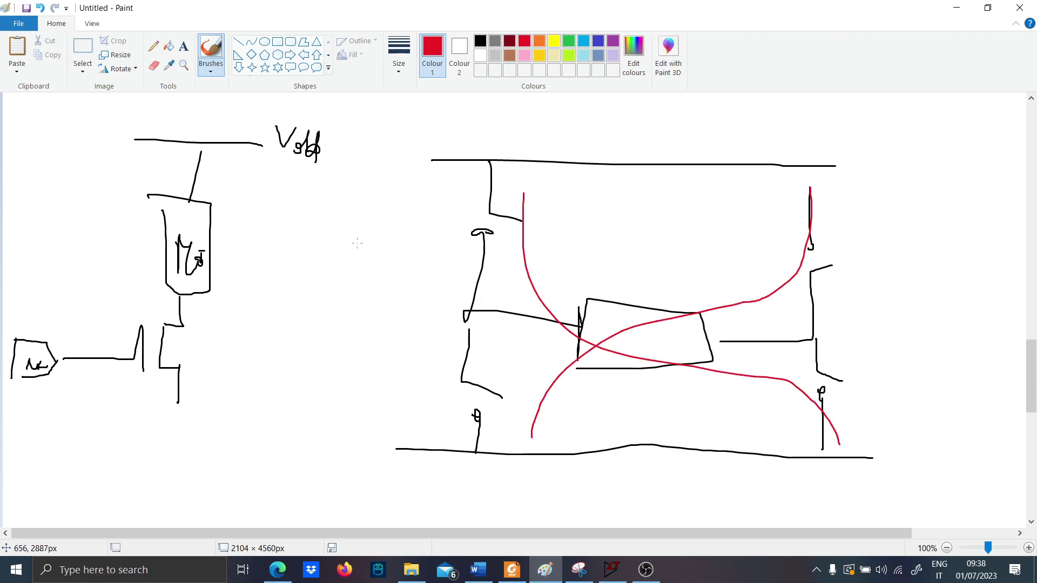
pyautogui.moveTo(140, 442)
pyautogui.mouseDown()
pyautogui.moveTo(342, 364)
pyautogui.moveTo(374, 181)
pyautogui.moveTo(321, 110)
pyautogui.moveTo(73, 125)
pyautogui.moveTo(6, 272)
pyautogui.moveTo(106, 422)
pyautogui.mouseUp()
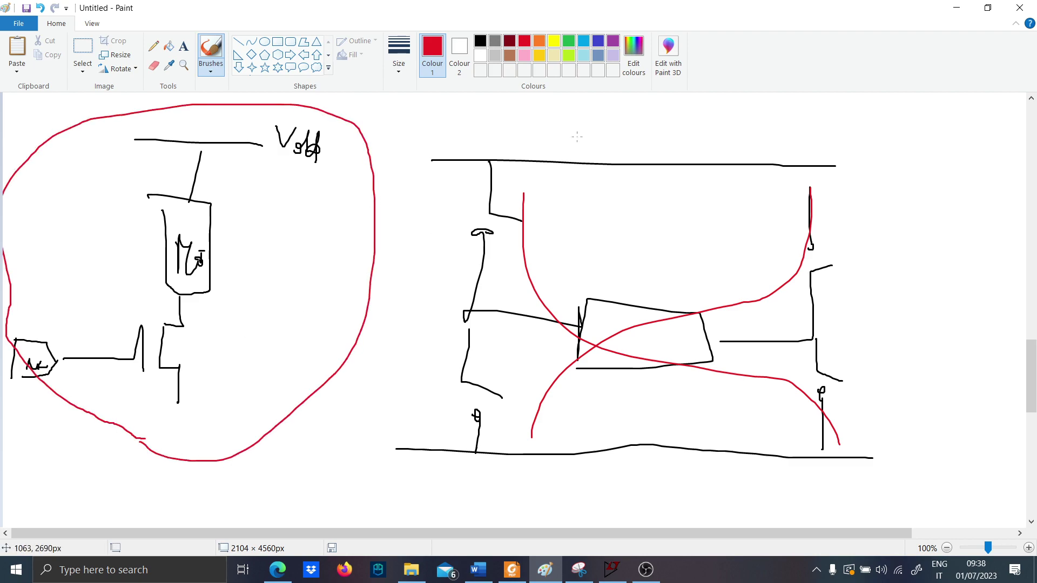
# Switch to LTspice, place an NMOS transistor on the blank schematic, and shift it right to make room at its gate
pyautogui.click(956, 8)
pyautogui.press('F2')
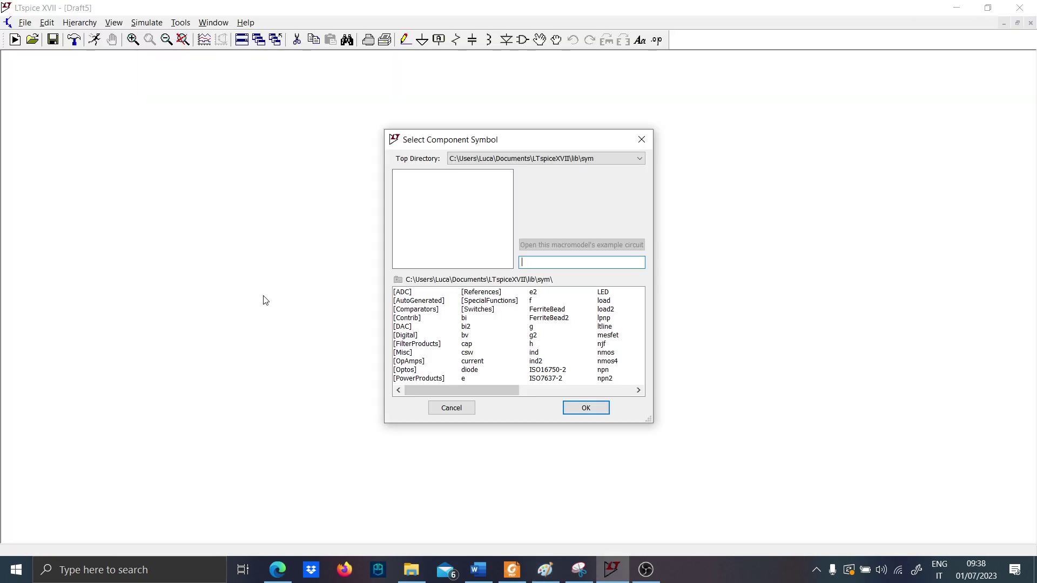
pyautogui.write('nmos')
pyautogui.press('Return')
pyautogui.click(215, 383)
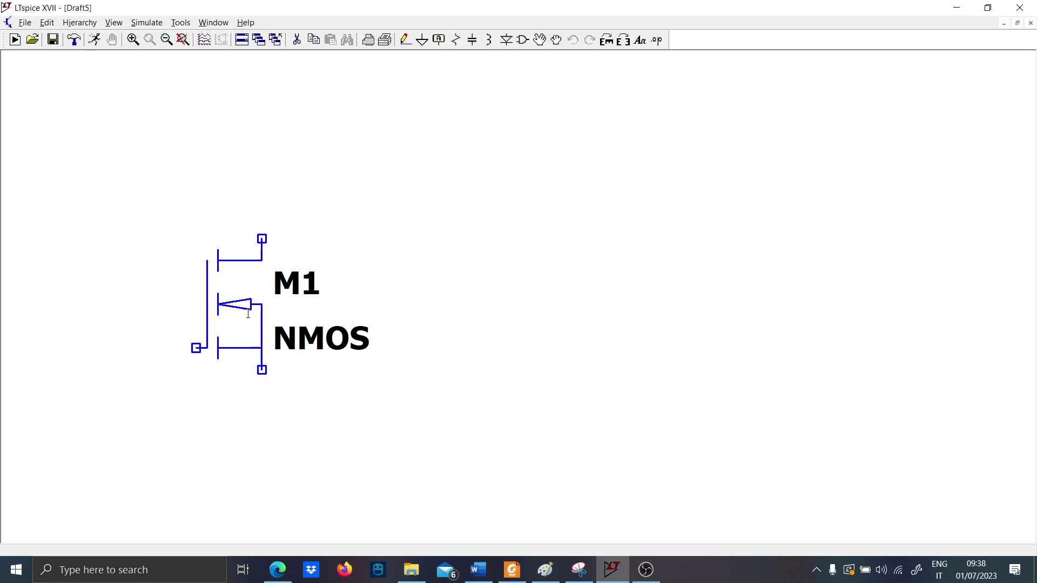
pyautogui.press('Escape')
pyautogui.scroll(-1, 215, 384)
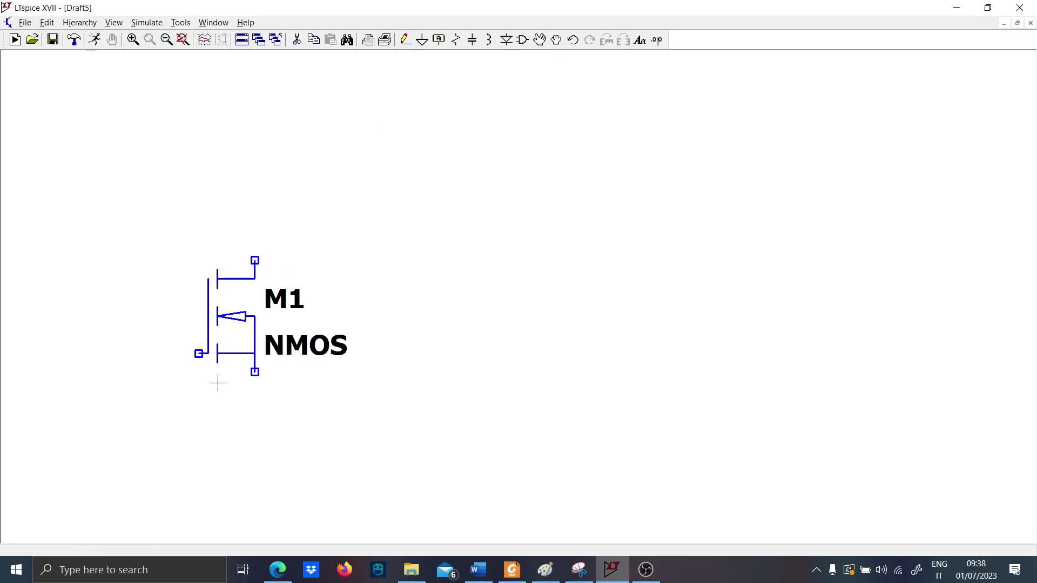
pyautogui.press('F7')
pyautogui.moveTo(423, 403); pyautogui.dragTo(21, 200)
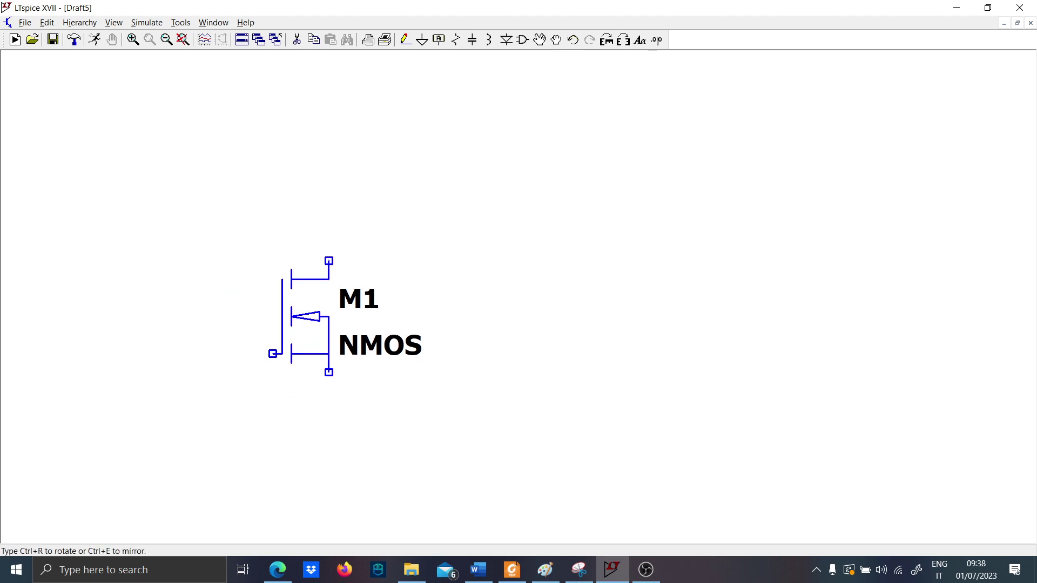
pyautogui.click(261, 310)
# Place a voltage source to the lower left of the transistor and wire its positive terminal to the gate
pyautogui.press('v')
pyautogui.click(49, 503)
pyautogui.click(68, 521)
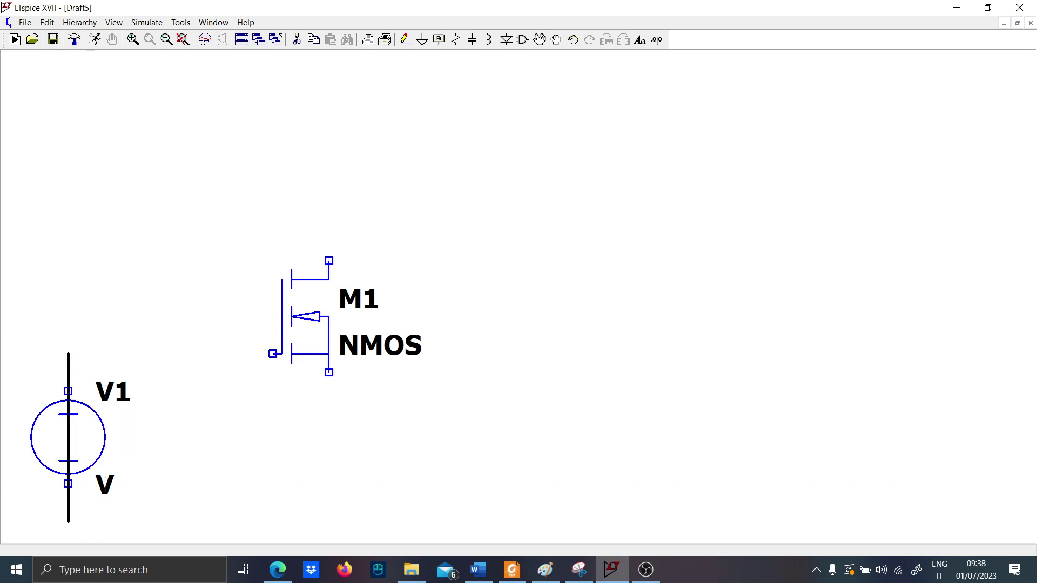
pyautogui.click(280, 352)
# Insert a horizontal resistor in the gate wire and set its value to 1k
pyautogui.press('r')
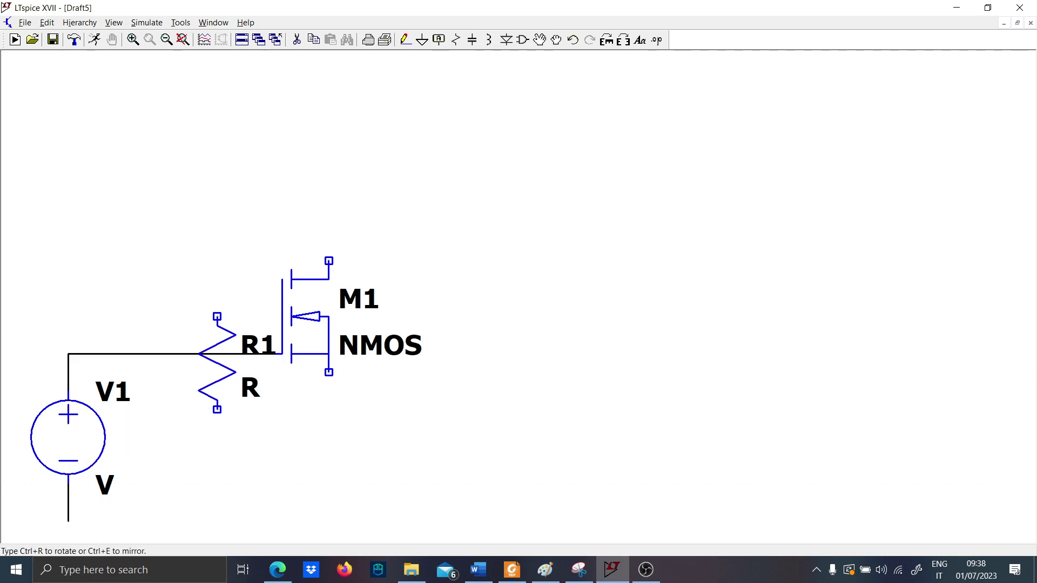
pyautogui.hotkey('ctrl', 'r')
pyautogui.click(203, 389)
pyautogui.rightClick(183, 398)
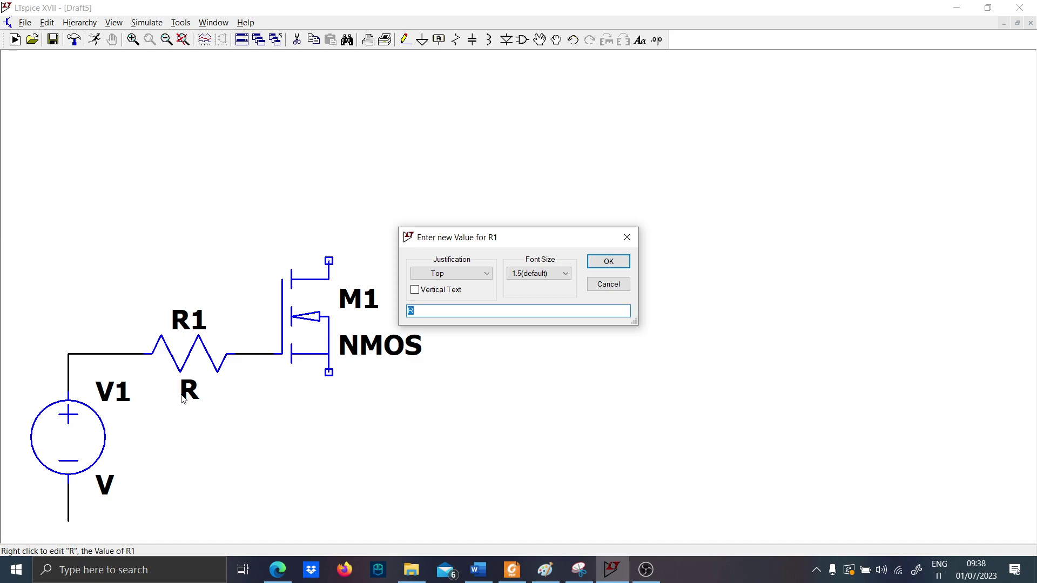
pyautogui.write('1k')
pyautogui.press('Return')
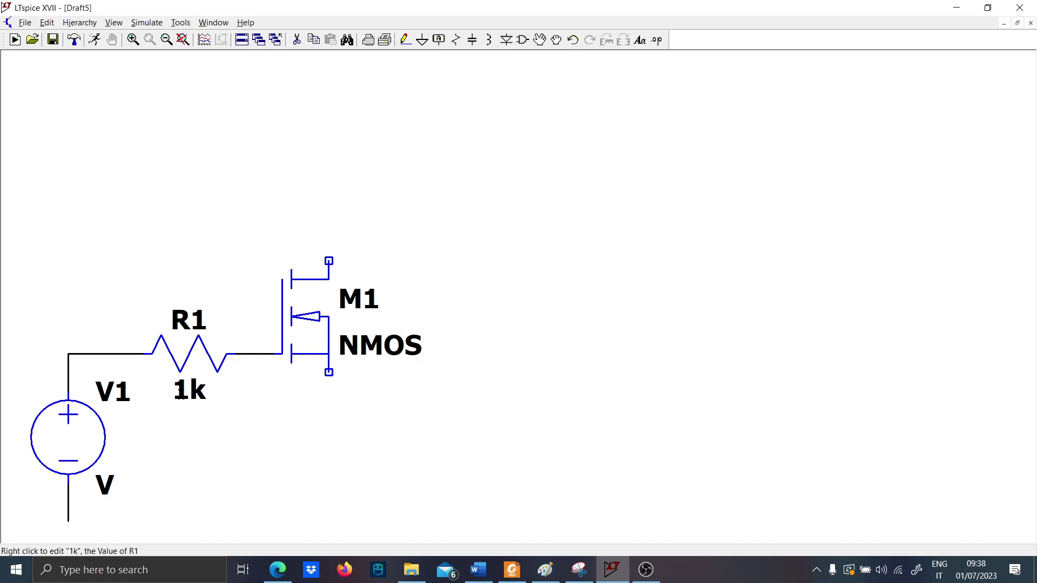
# Place a ground symbol at the lower end of the voltage source's wire
pyautogui.press('g')
pyautogui.click(68, 521)
pyautogui.press('Escape')
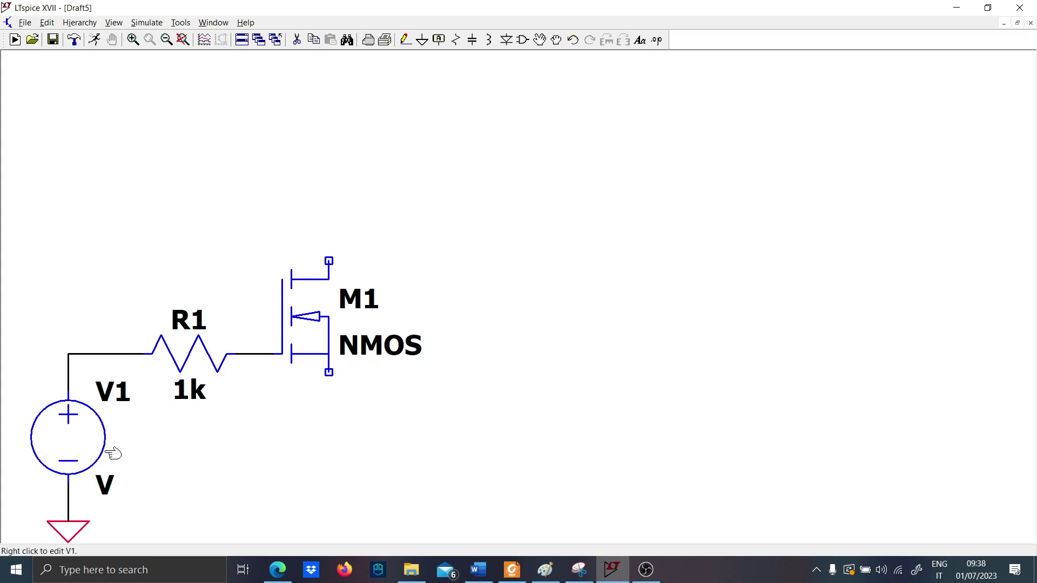
# Set the voltage source V1's value to PULSE( 0 12 1m 10n 1n 1 2)
pyautogui.rightClick(108, 488)
pyautogui.press('Escape')
pyautogui.rightClick(108, 485)
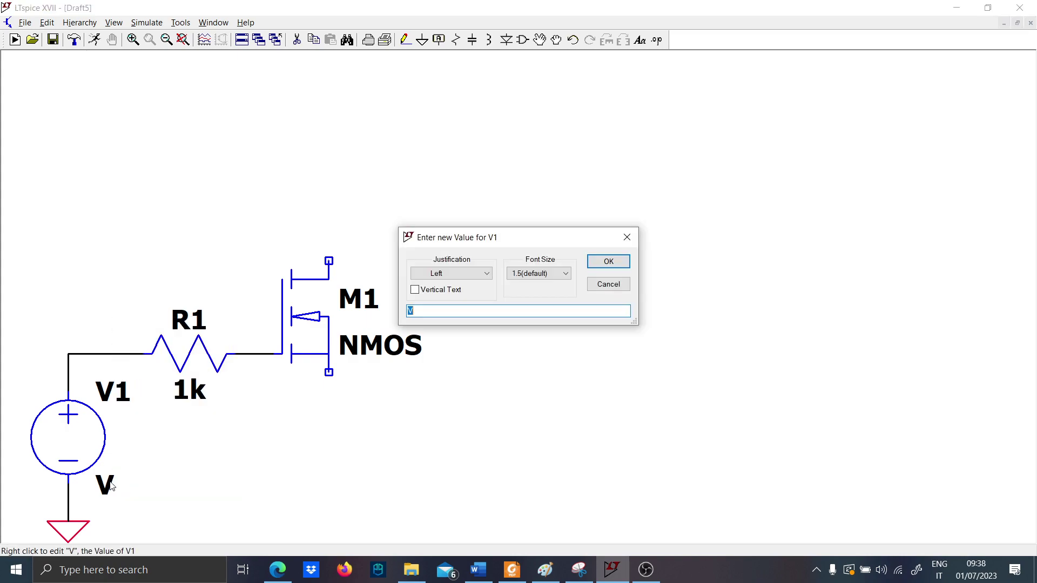
pyautogui.press('capslock')
pyautogui.write('PULE(')
pyautogui.write('LSE')
pyautogui.press('capslock')
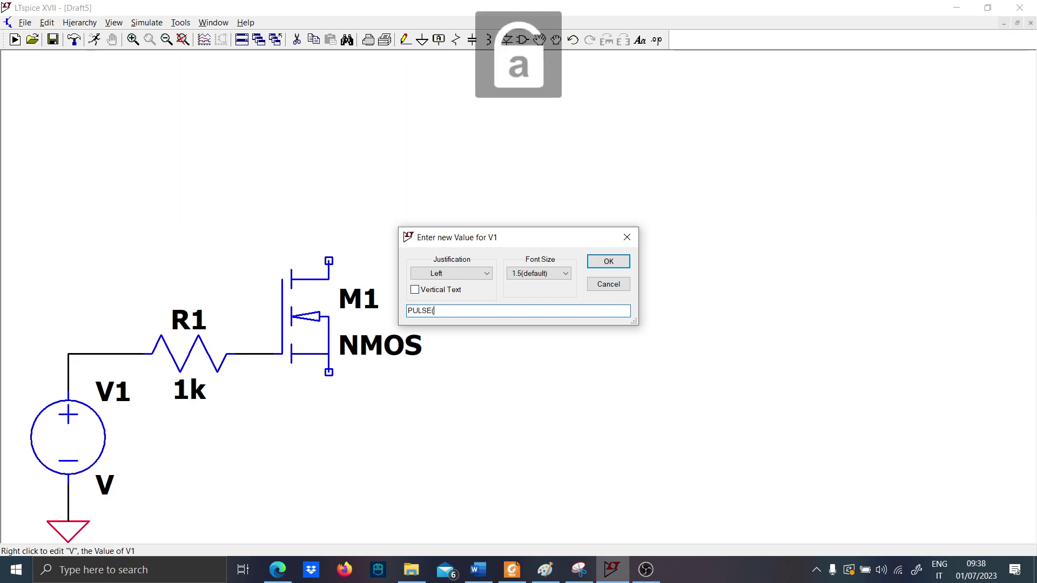
pyautogui.write('0 12 1k 10')
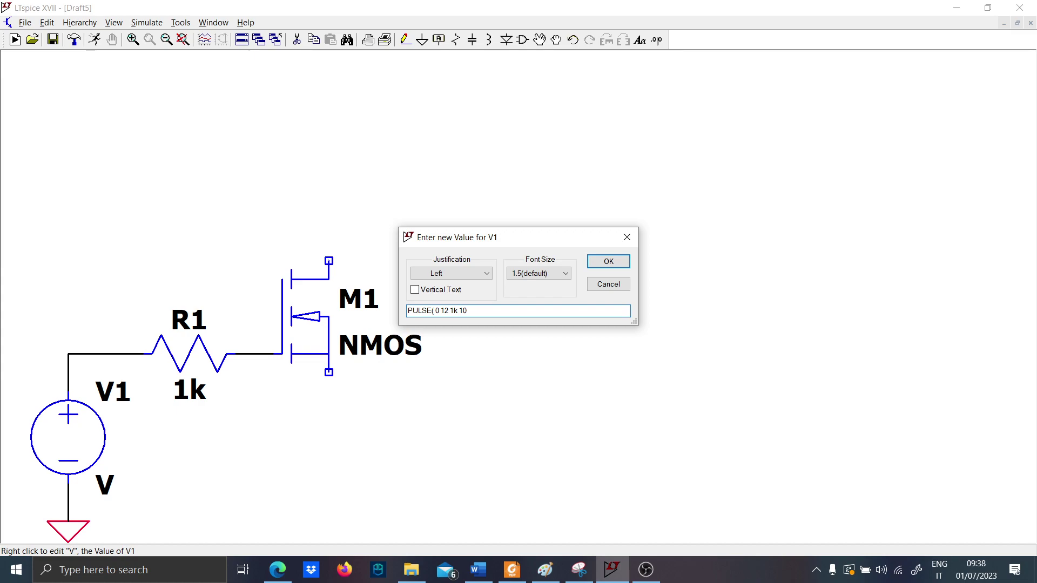
pyautogui.press('BackSpace')
pyautogui.press('BackSpace')
pyautogui.press('BackSpace')
pyautogui.press('BackSpace')
pyautogui.write('m')
pyautogui.write('1 2)')
pyautogui.press('Return')
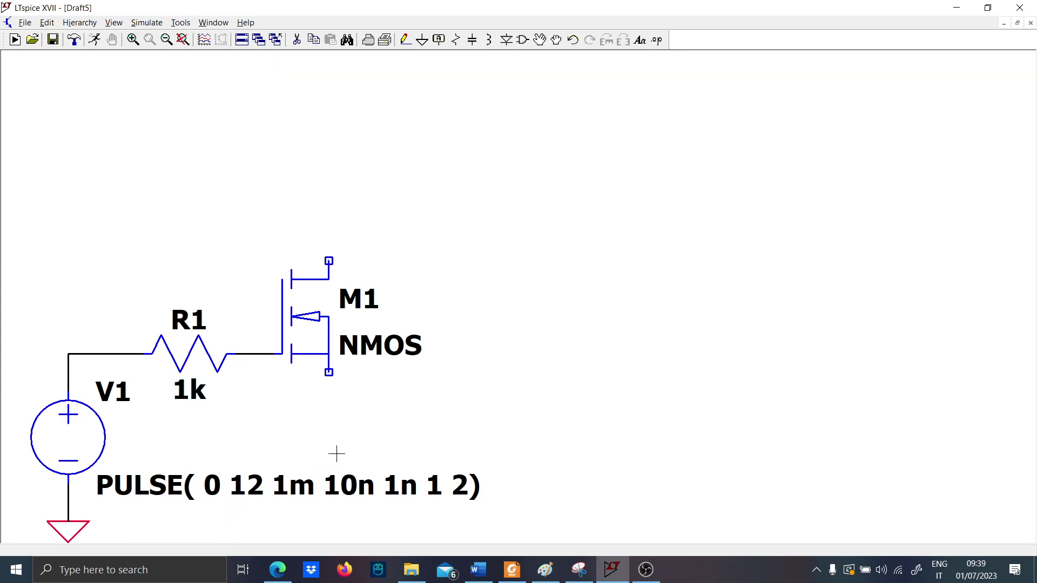
# Wire the transistor's source terminal downward and end it with a ground symbol
pyautogui.press('F3')
pyautogui.click(328, 372)
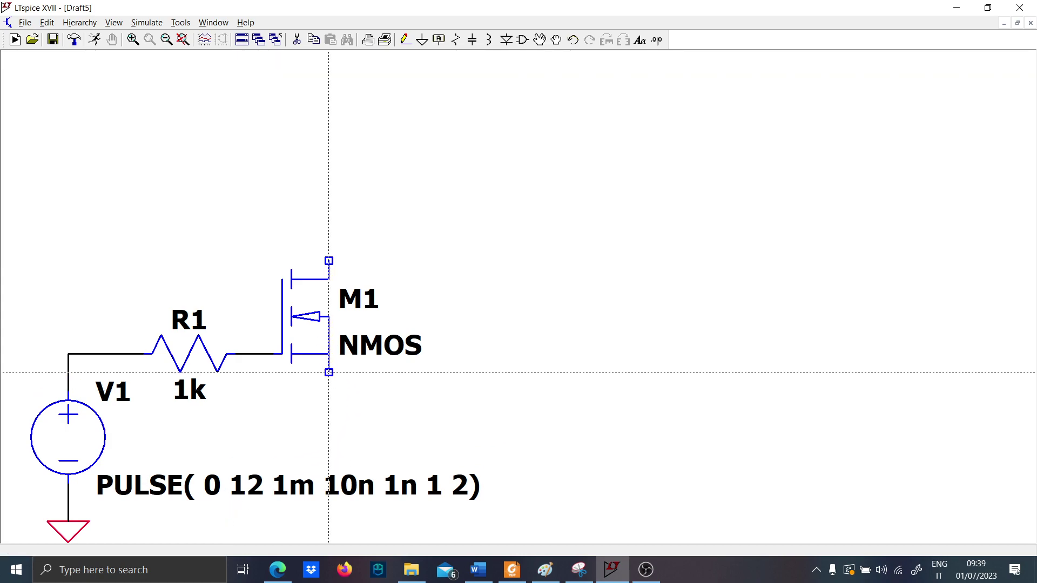
pyautogui.click(328, 447)
pyautogui.press('g')
pyautogui.click(326, 447)
pyautogui.press('Escape')
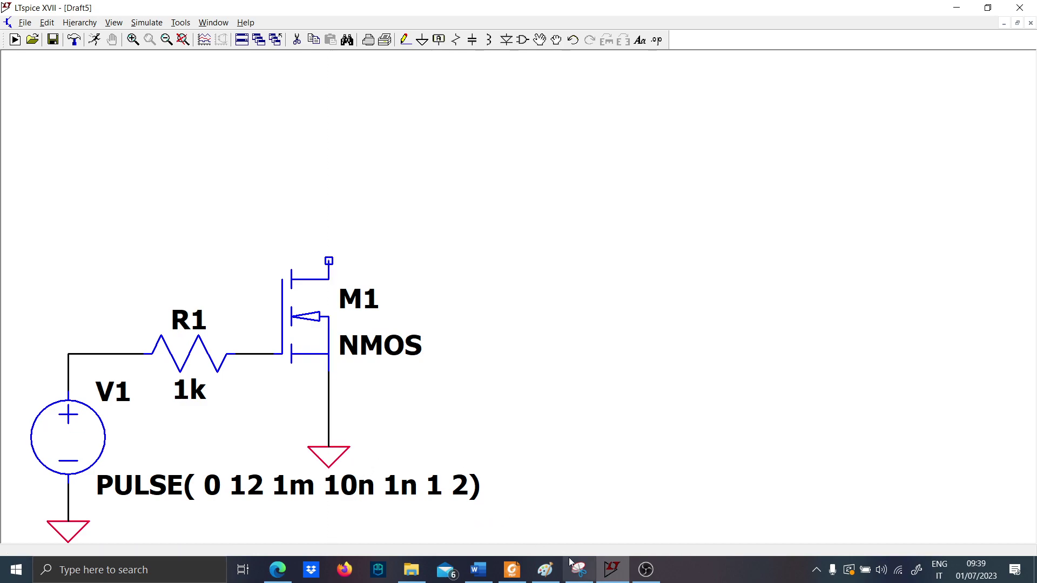
# Switch to Paint and, in a blank area, draw a red voltage step with a blue overshooting response that settles below it
pyautogui.click(554, 567)
pyautogui.scroll(-15, 515, 409)
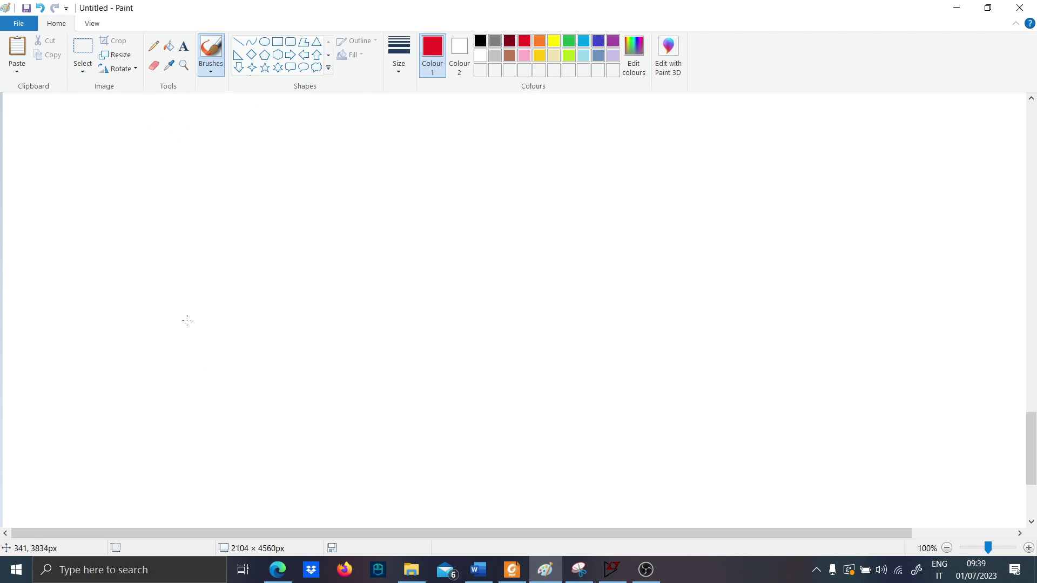
pyautogui.moveTo(89, 412)
pyautogui.mouseDown()
pyautogui.moveTo(214, 385)
pyautogui.moveTo(256, 150)
pyautogui.moveTo(545, 151)
pyautogui.mouseUp()
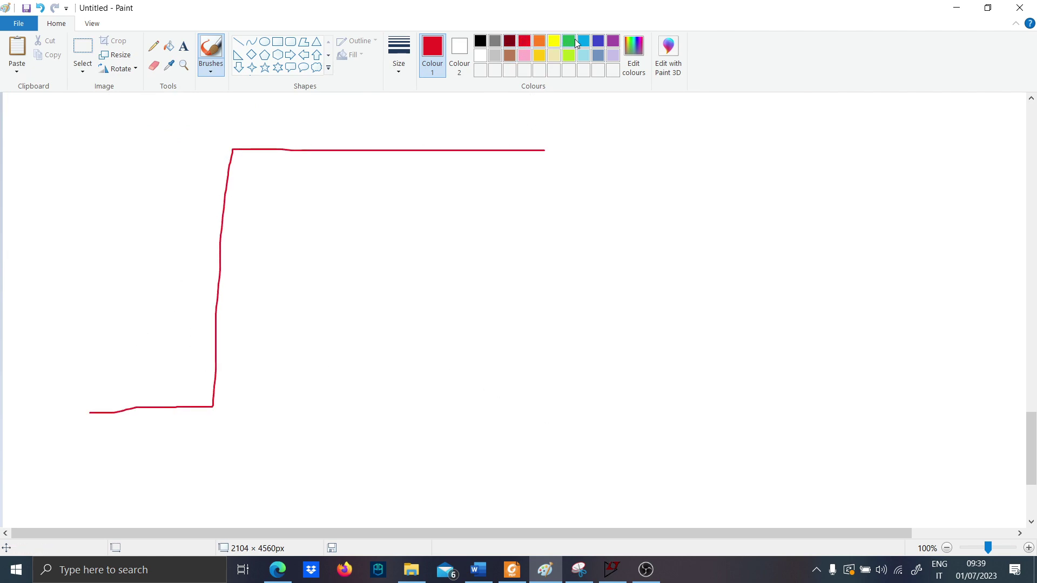
pyautogui.click(598, 41)
pyautogui.moveTo(82, 413)
pyautogui.mouseDown()
pyautogui.moveTo(226, 415)
pyautogui.moveTo(244, 135)
pyautogui.moveTo(258, 109)
pyautogui.moveTo(279, 194)
pyautogui.moveTo(314, 133)
pyautogui.moveTo(355, 191)
pyautogui.moveTo(422, 226)
pyautogui.moveTo(604, 239)
pyautogui.mouseUp()
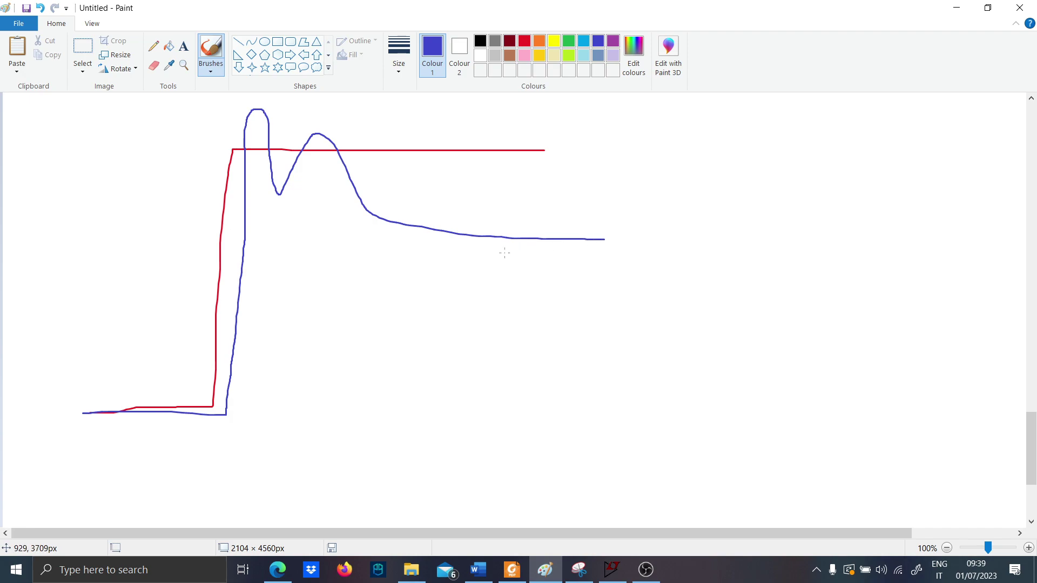
# Point an arrow with a circled "L" at the overshoot, and add a higher settling line marked with a down arrow and "R"
pyautogui.moveTo(160, 191); pyautogui.dragTo(262, 135)
pyautogui.moveTo(188, 157)
pyautogui.mouseDown()
pyautogui.moveTo(168, 124)
pyautogui.moveTo(145, 148)
pyautogui.mouseUp()
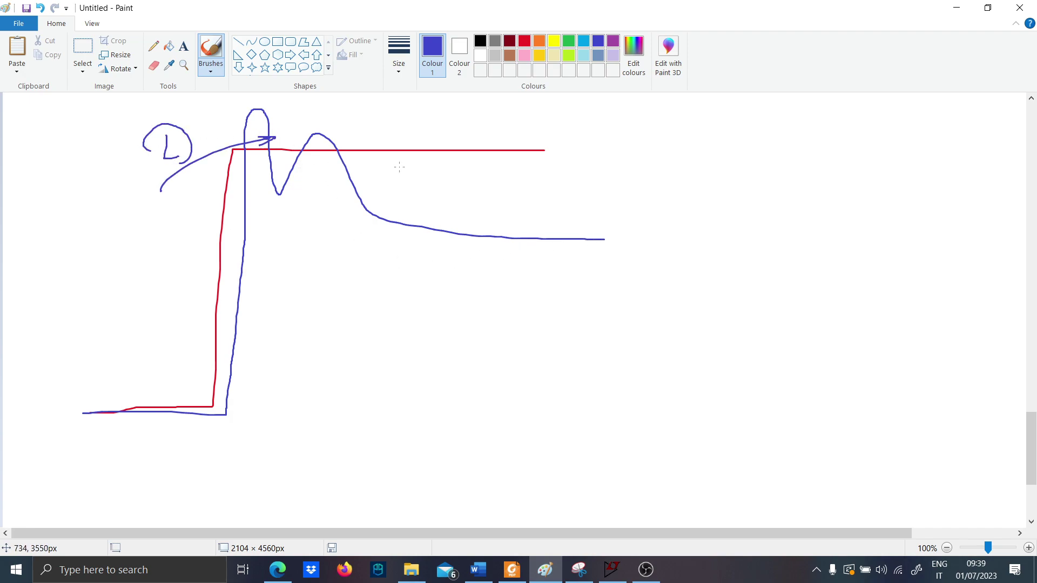
pyautogui.moveTo(334, 153)
pyautogui.mouseDown()
pyautogui.moveTo(348, 175)
pyautogui.moveTo(593, 190)
pyautogui.mouseUp()
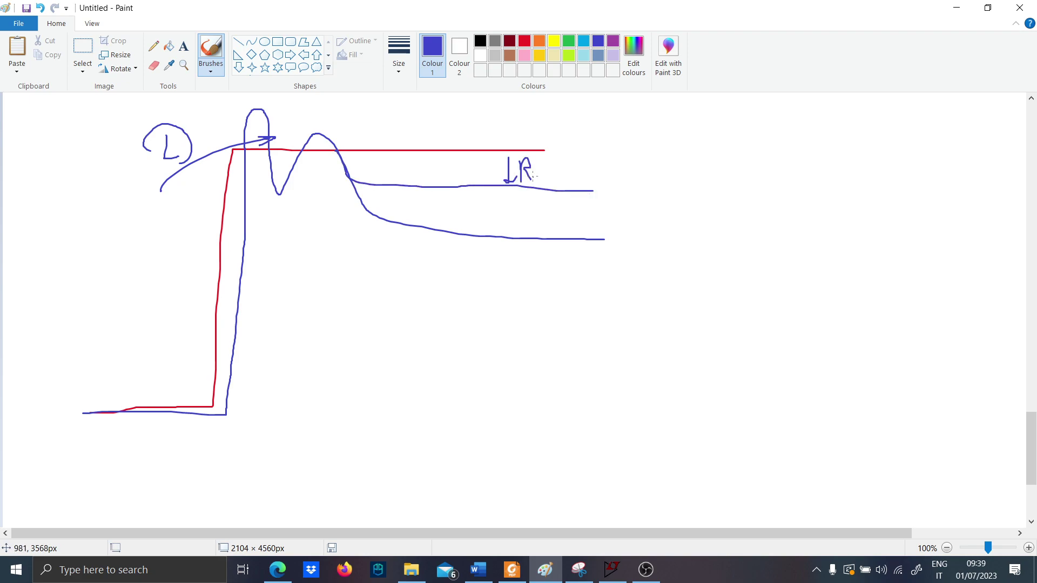
# Switch back to LTspice and assign the Si7336ADP model to the transistor M1
pyautogui.click(957, 7)
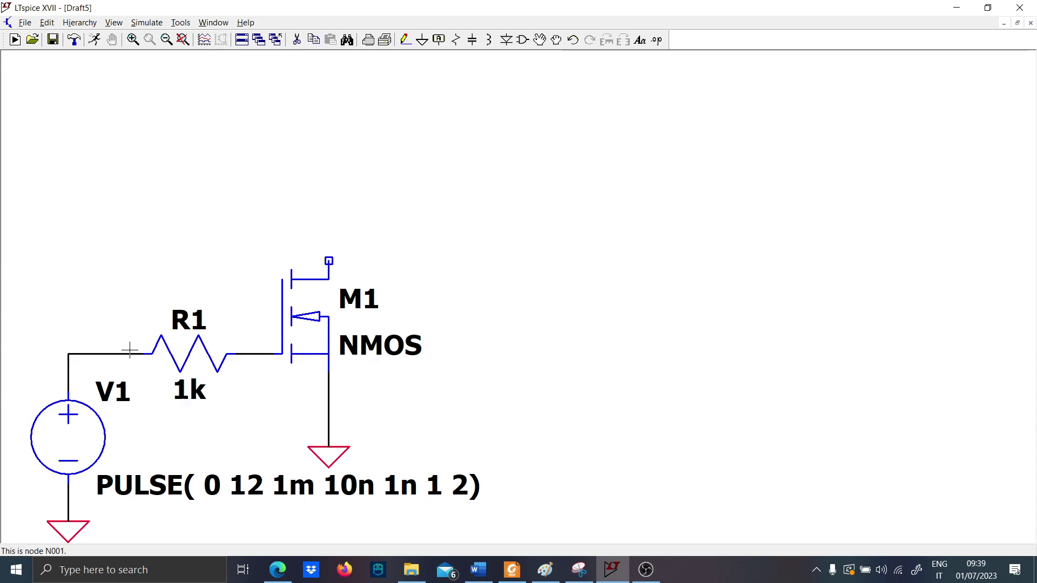
pyautogui.rightClick(280, 330)
pyautogui.click(547, 249)
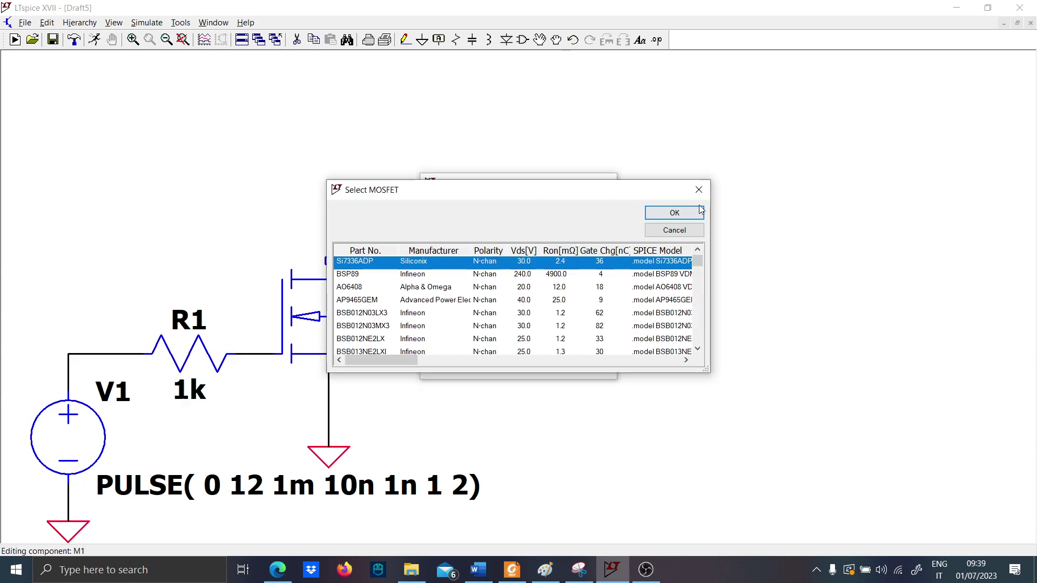
pyautogui.click(675, 213)
# Place a vertical resistor above the transistor's drain, leaving a gap, and set its value to 10
pyautogui.scroll(-1, 474, 242)
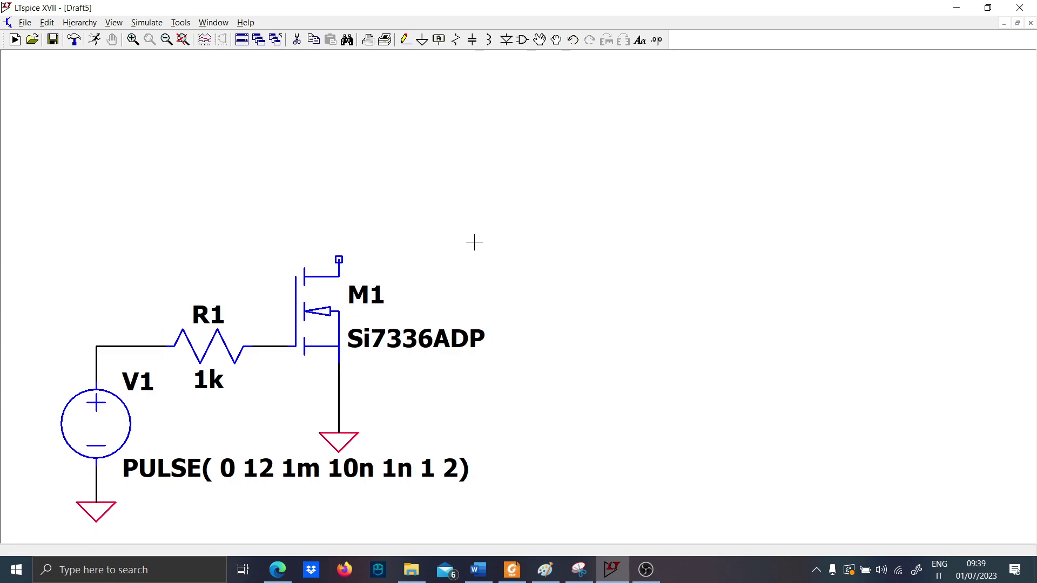
pyautogui.moveTo(454, 246); pyautogui.dragTo(472, 302)
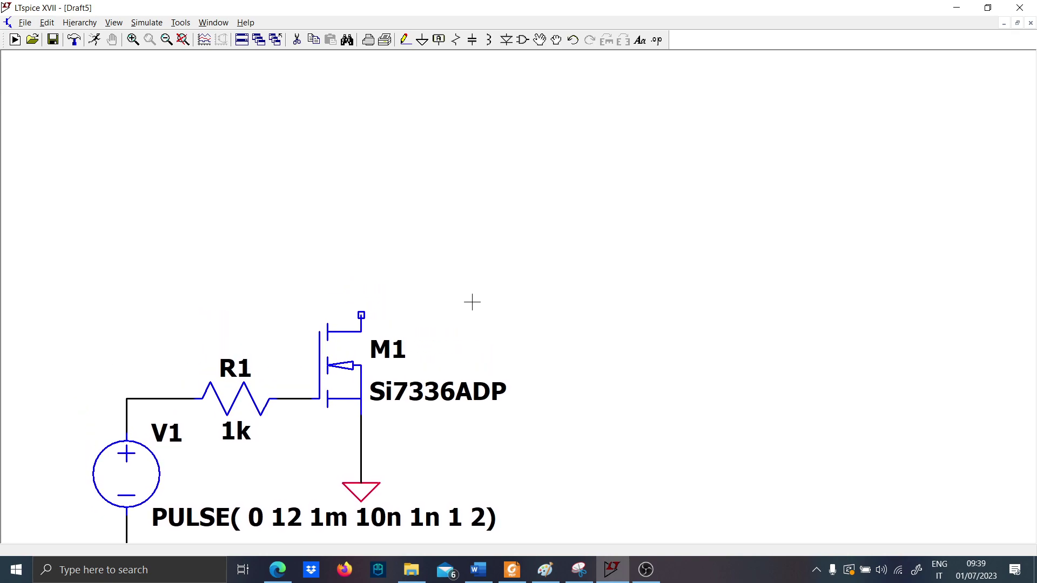
pyautogui.press('r')
pyautogui.click(361, 130)
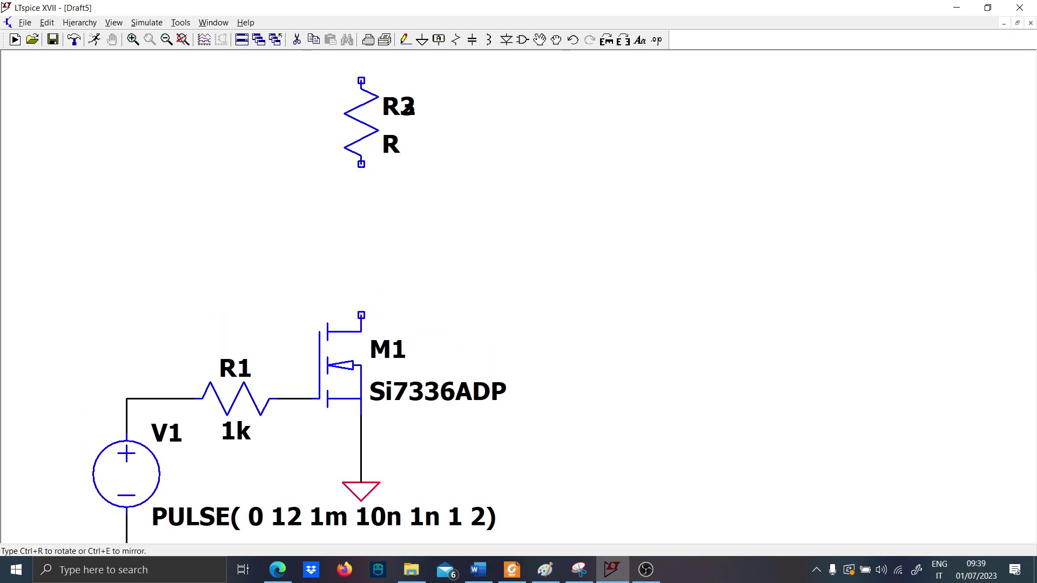
pyautogui.press('Escape')
pyautogui.rightClick(398, 144)
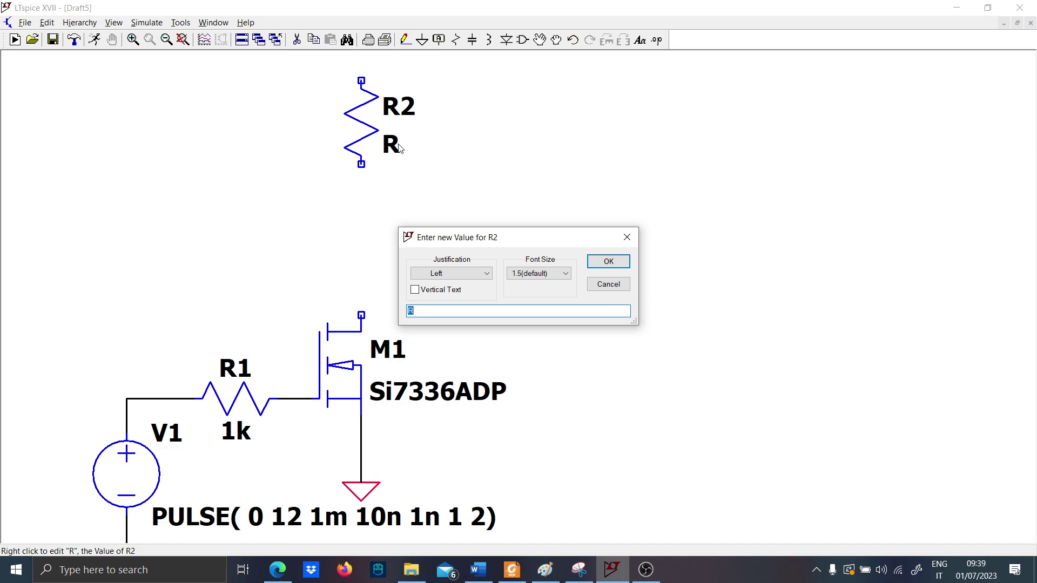
pyautogui.write('10')
pyautogui.press('Return')
# Place a vertical inductor between the 10-ohm resistor and the transistor's drain
pyautogui.press('l')
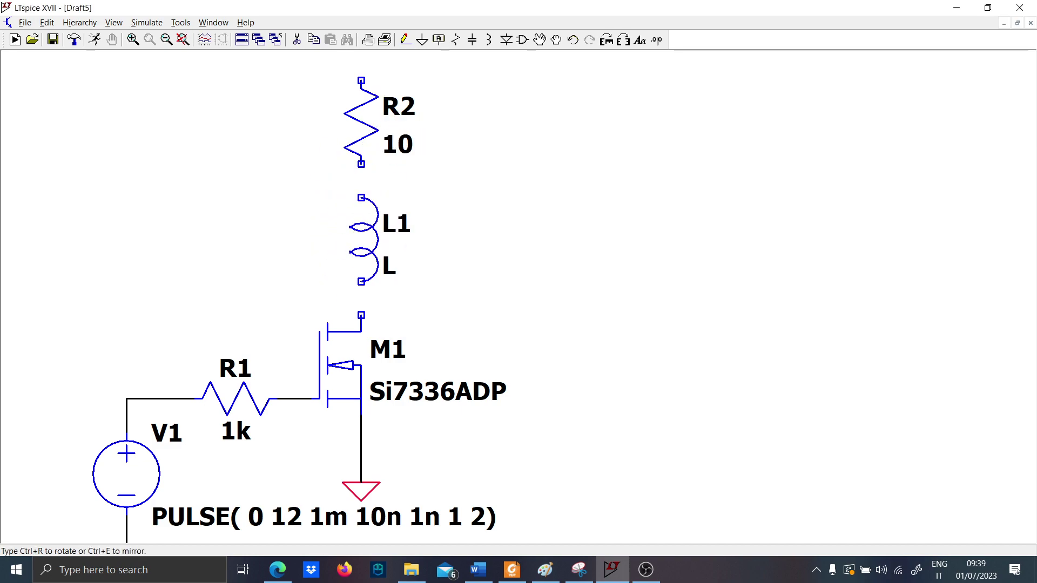
pyautogui.click(361, 237)
pyautogui.press('Escape')
pyautogui.scroll(-5, 438, 226)
pyautogui.scroll(2, 442, 296)
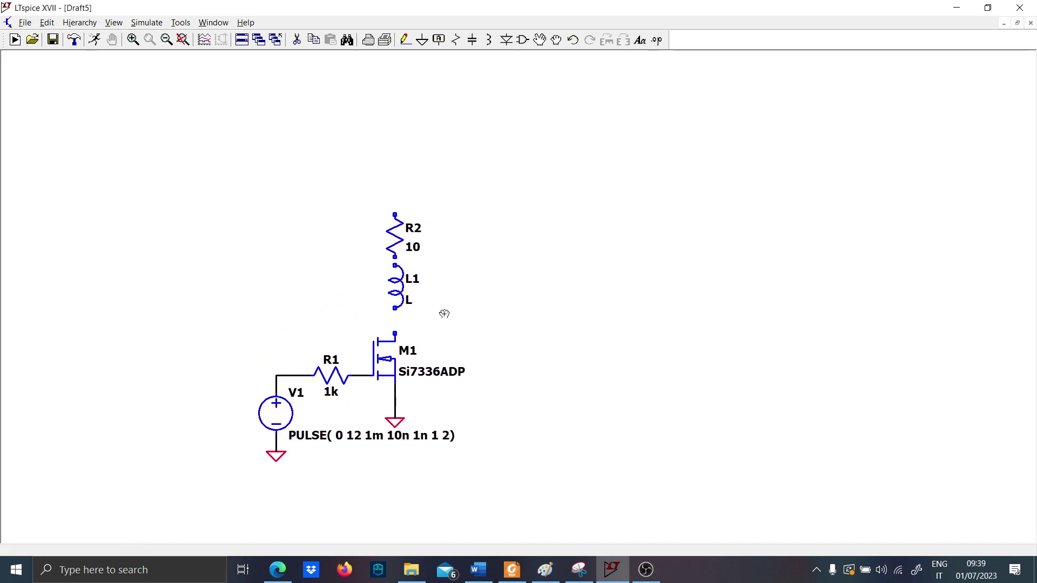
# Move the 10-ohm resistor and the inductor up together, and wire them in series with free leads above and below
pyautogui.moveTo(444, 313); pyautogui.dragTo(363, 170)
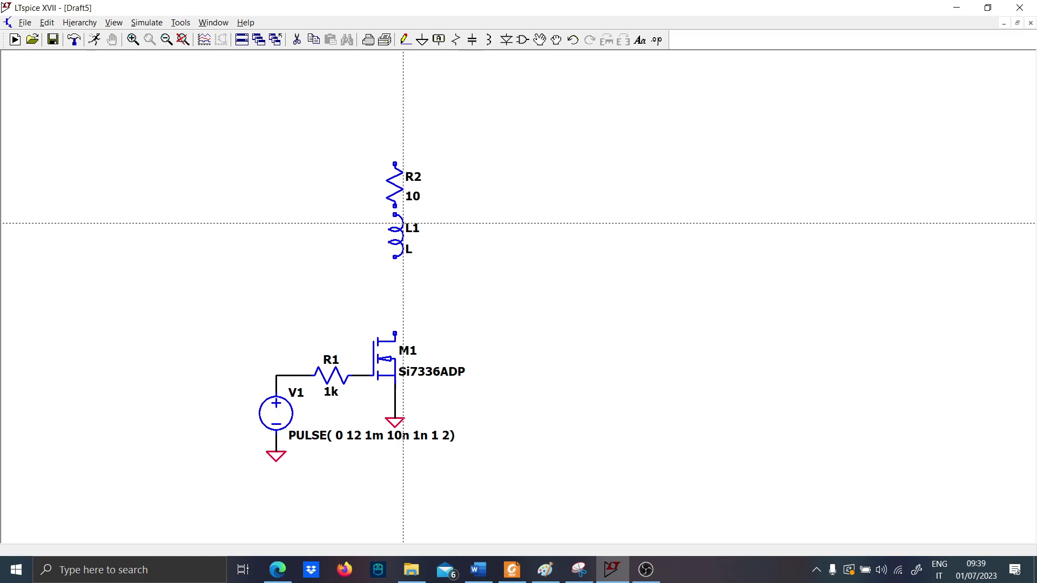
pyautogui.click(403, 223)
pyautogui.press('F3')
pyautogui.click(395, 283)
pyautogui.click(395, 145)
pyautogui.press('Escape')
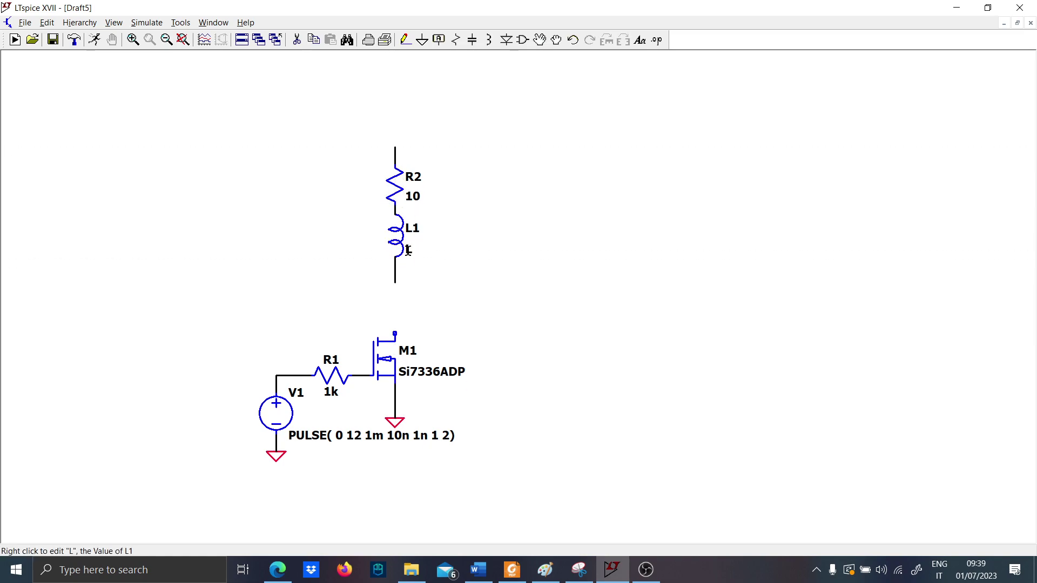
# Set the inductor L1's value to 100m
pyautogui.rightClick(408, 251)
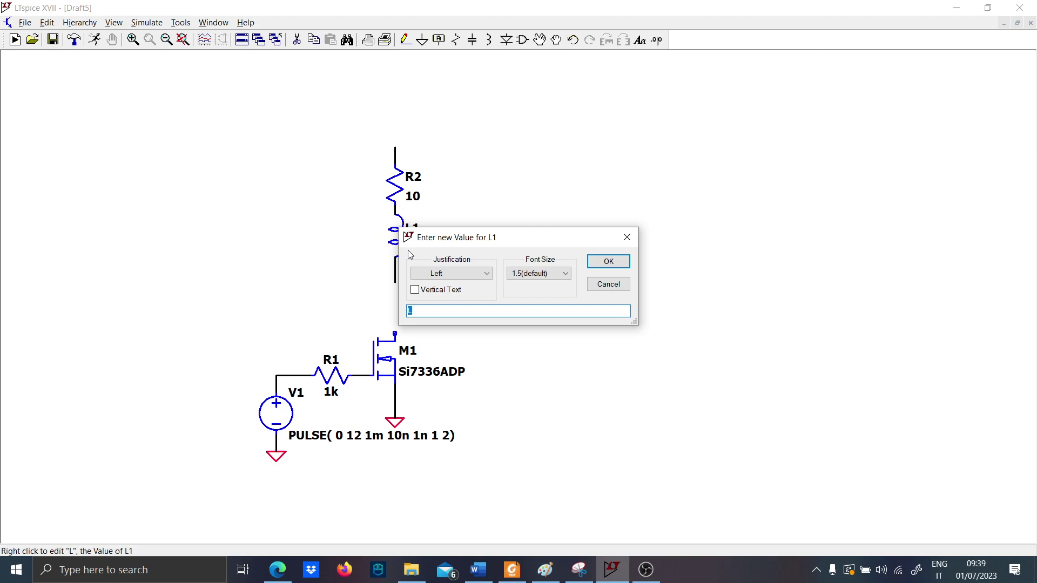
pyautogui.write('100m')
pyautogui.press('Return')
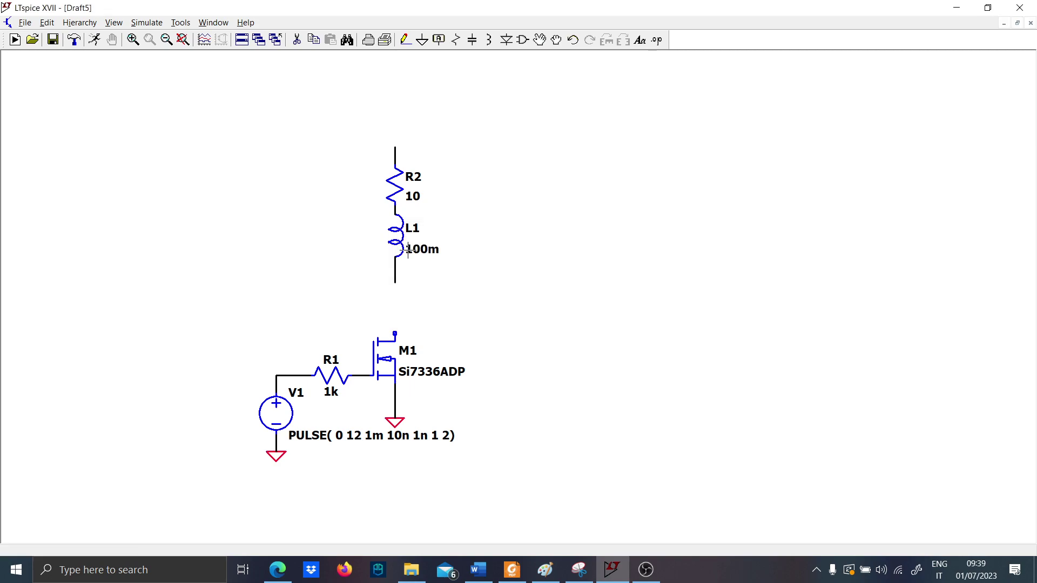
# Place a voltage source left of the resistor-inductor branch, with a lead below it, and wire its positive terminal to the resistor's upper end
pyautogui.press('v')
pyautogui.click(267, 265)
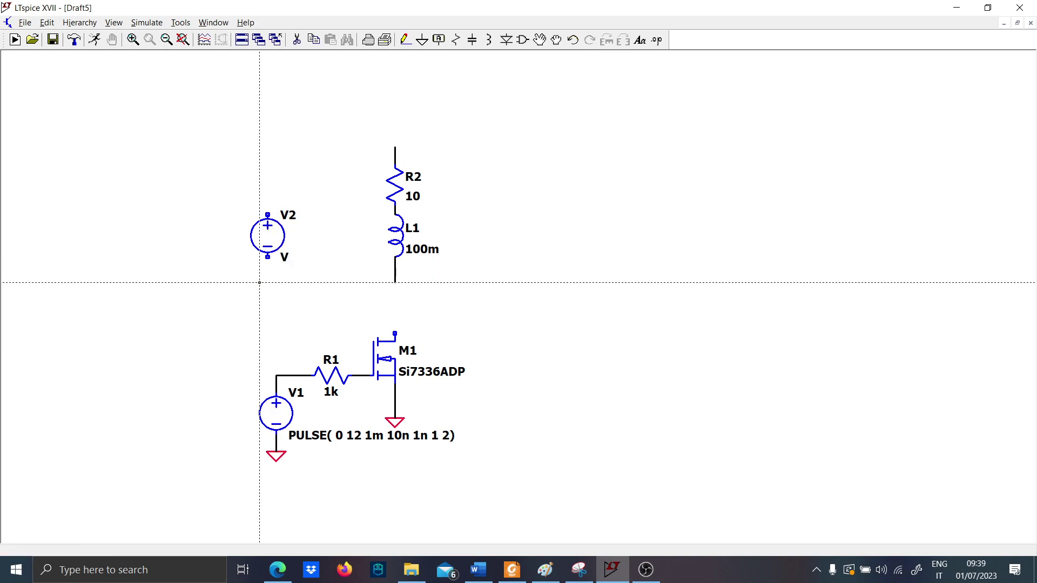
pyautogui.press('F3')
pyautogui.click(268, 283)
pyautogui.click(318, 129)
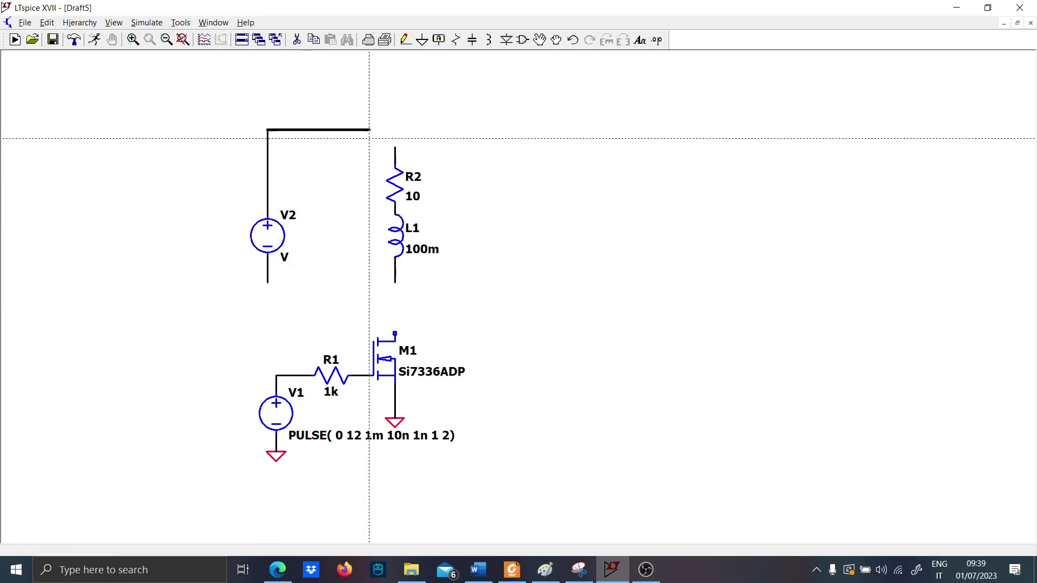
pyautogui.click(395, 147)
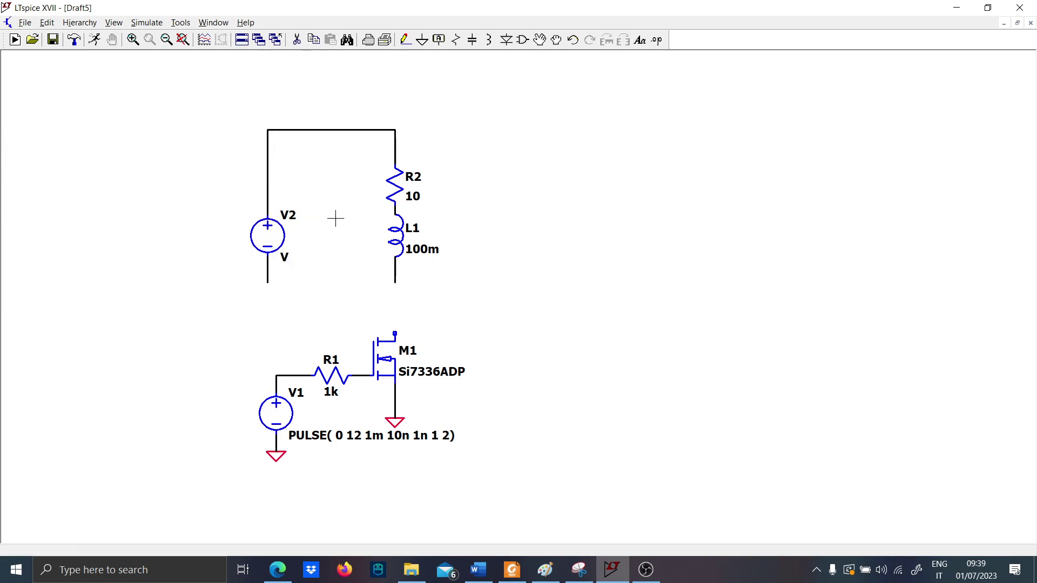
# Ground the supply source's negative terminal and set its voltage to 12
pyautogui.press('g')
pyautogui.click(268, 283)
pyautogui.press('Escape')
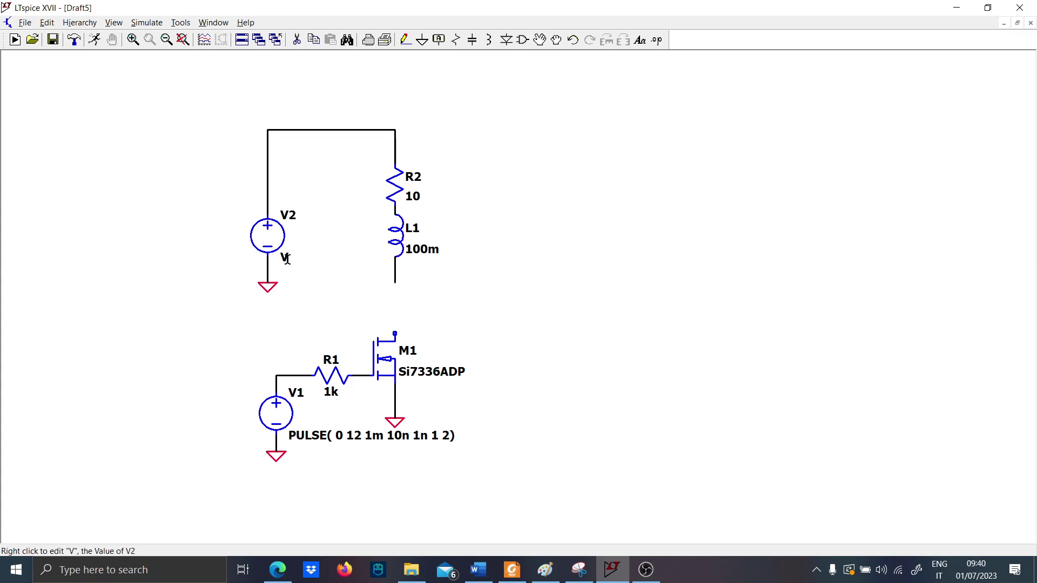
pyautogui.rightClick(287, 260)
pyautogui.write('12')
pyautogui.press('Return')
# Insert a voltage source between the inductor and the transistor's drain, and wire its negative terminal to the drain
pyautogui.press('v')
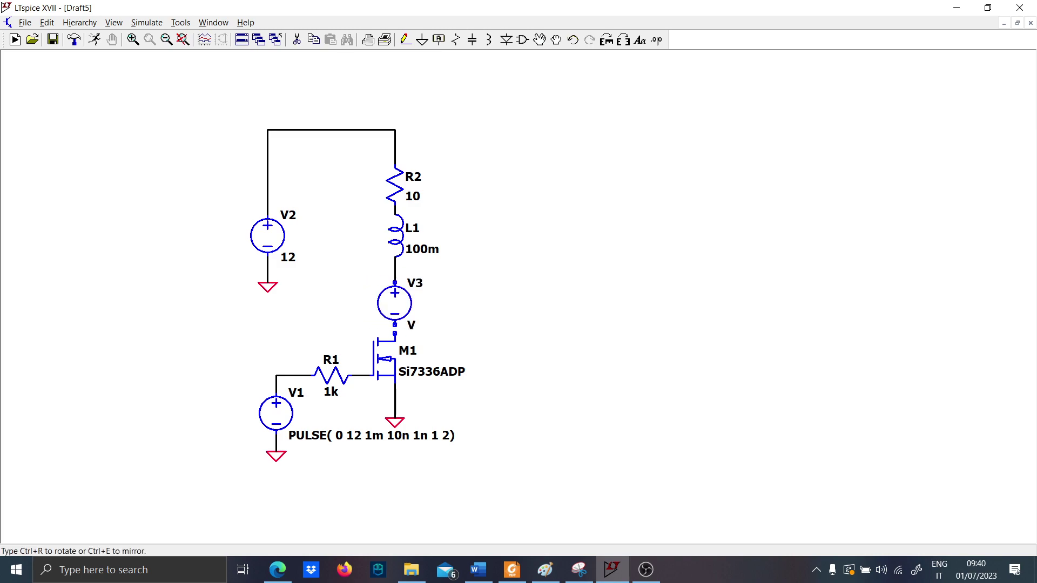
pyautogui.click(395, 303)
pyautogui.press('Escape')
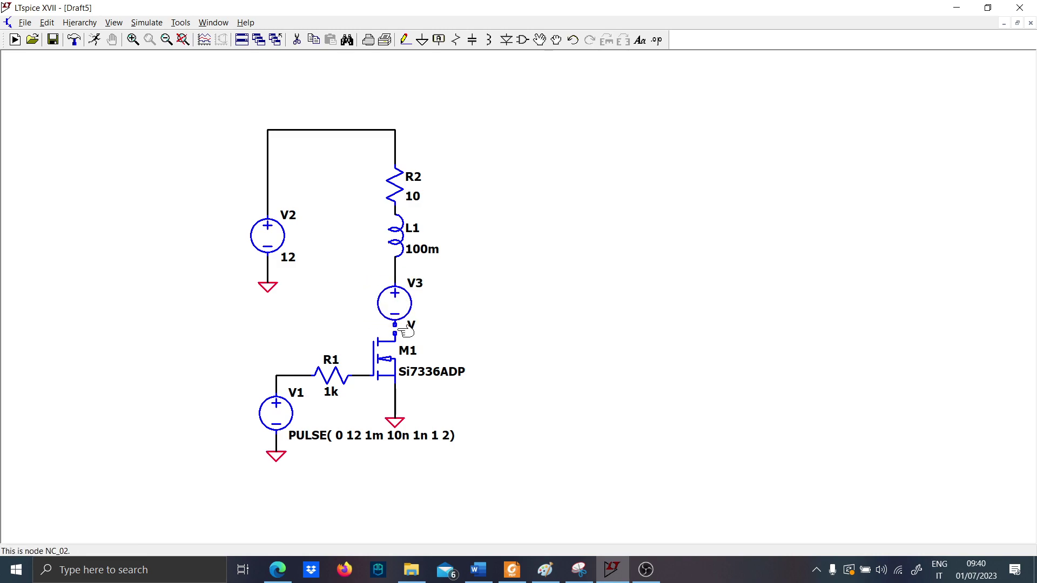
pyautogui.press('F3')
pyautogui.scroll(3, 422, 324)
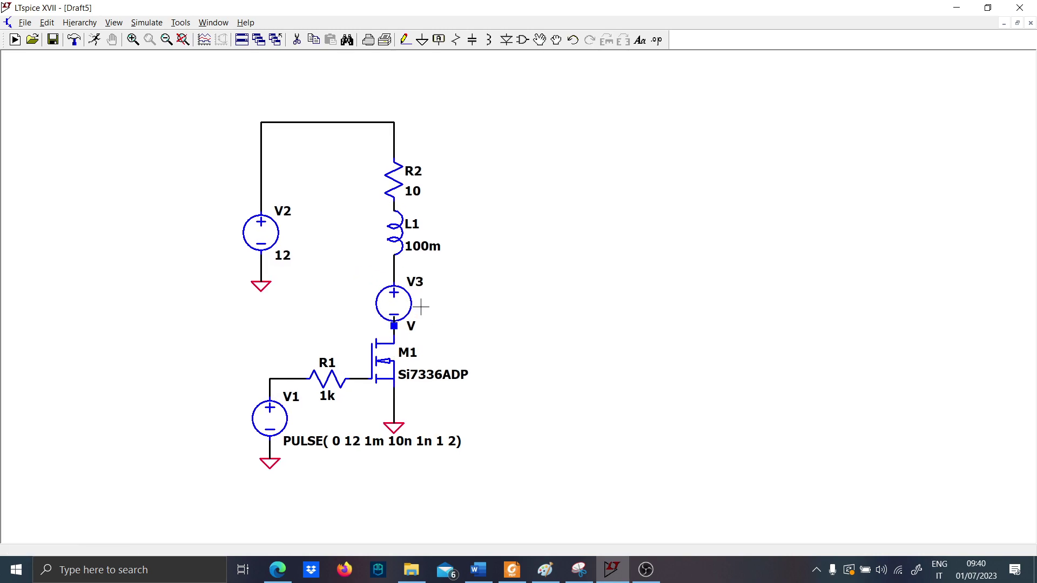
pyautogui.press('F5')
pyautogui.scroll(-3, 431, 324)
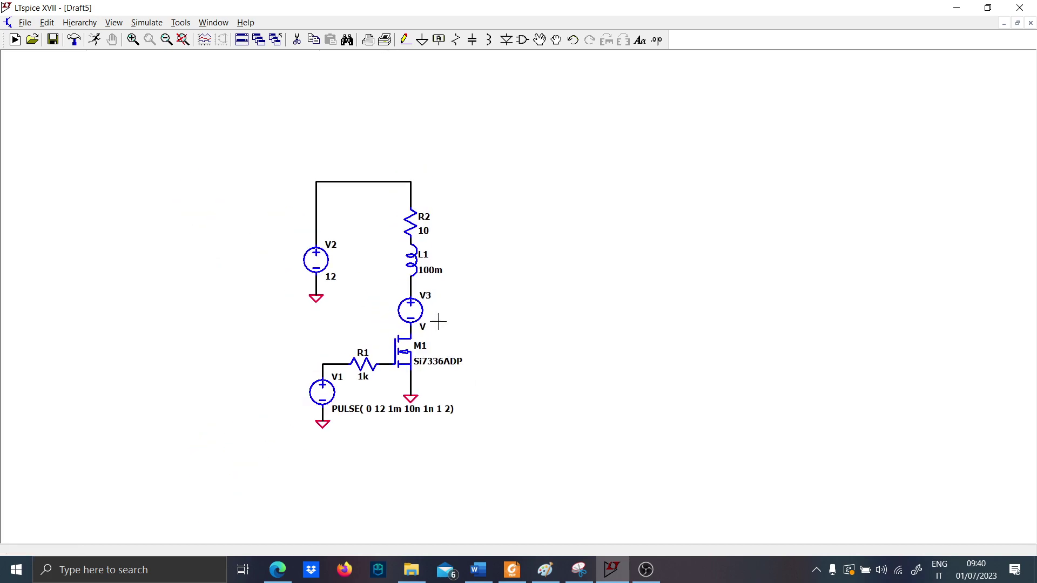
pyautogui.press('Escape')
pyautogui.scroll(1, 430, 336)
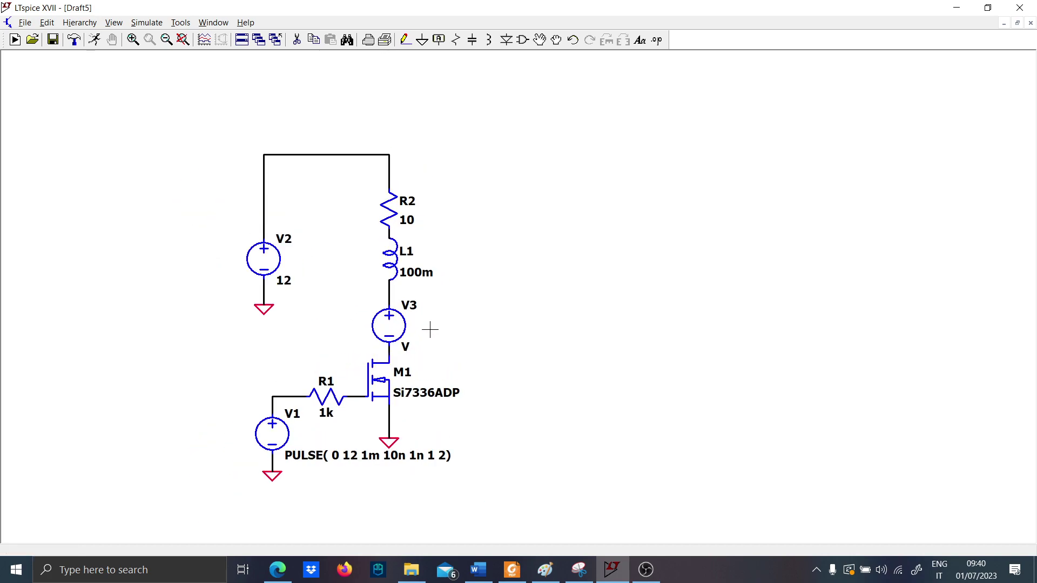
# Set the voltage source V3, below the inductor, to 5
pyautogui.rightClick(407, 347)
pyautogui.write('5')
pyautogui.press('Return')
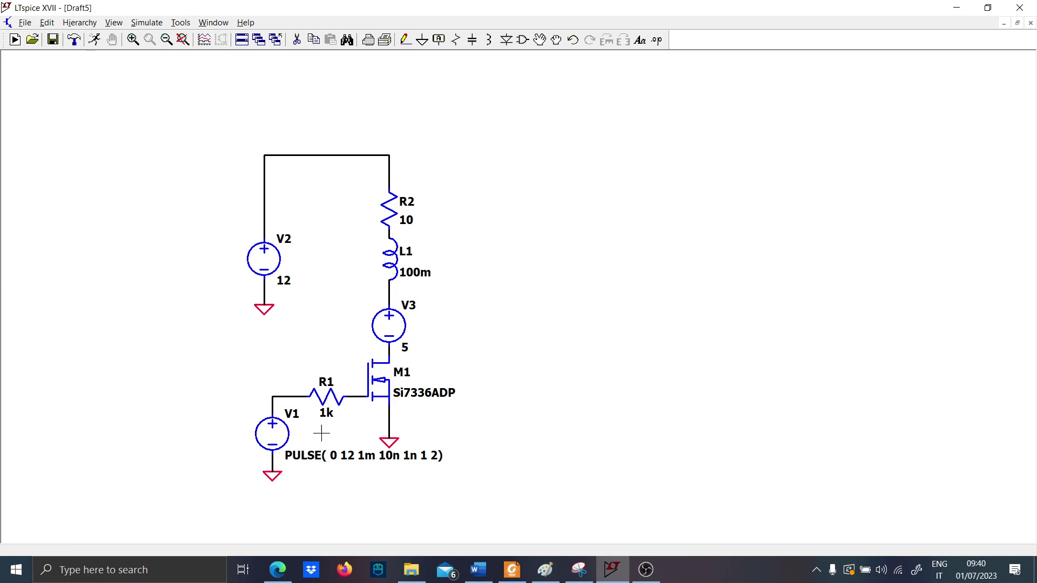
# Run a transient simulation with a stop time of 4 and plot the voltage at the node between L1 and V3
pyautogui.click(74, 39)
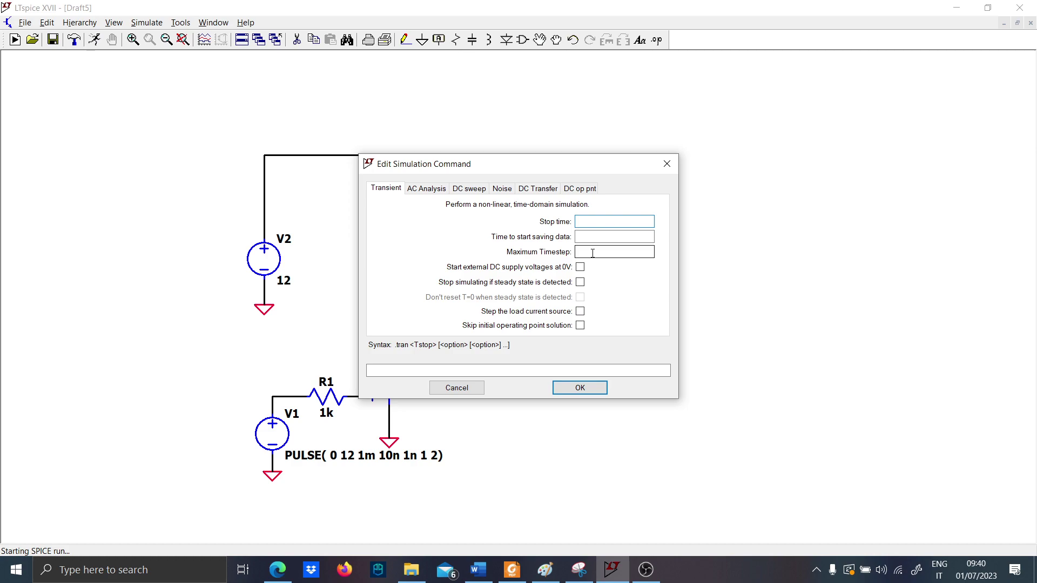
pyautogui.write('2')
pyautogui.press('Return')
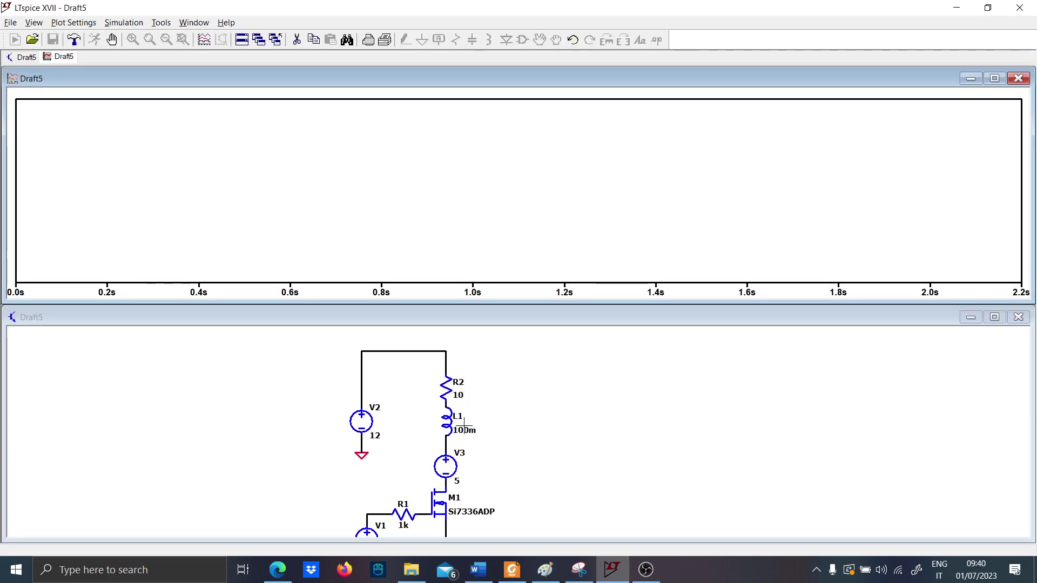
pyautogui.click(445, 446)
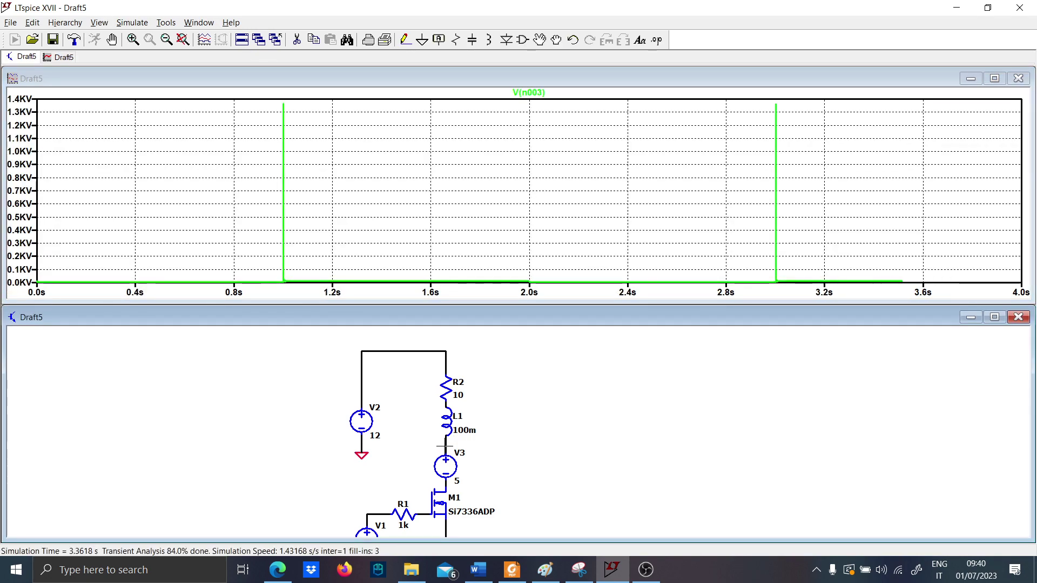
# Examine the spikes in the plotted node voltage over the full simulation time
pyautogui.moveTo(278, 273); pyautogui.dragTo(537, 282)
pyautogui.moveTo(91, 176); pyautogui.dragTo(962, 237)
pyautogui.moveTo(99, 165); pyautogui.dragTo(155, 229)
pyautogui.moveTo(348, 263); pyautogui.dragTo(708, 150)
pyautogui.moveTo(564, 145); pyautogui.dragTo(654, 162)
pyautogui.rightClick(503, 126)
pyautogui.click(523, 135)
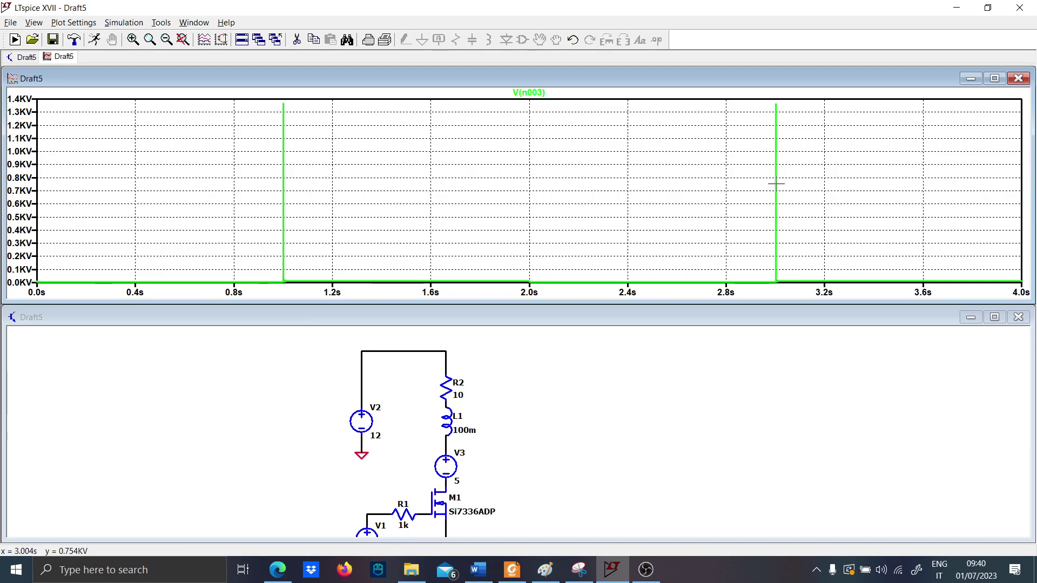
pyautogui.scroll(1, 489, 459)
pyautogui.scroll(1, 493, 461)
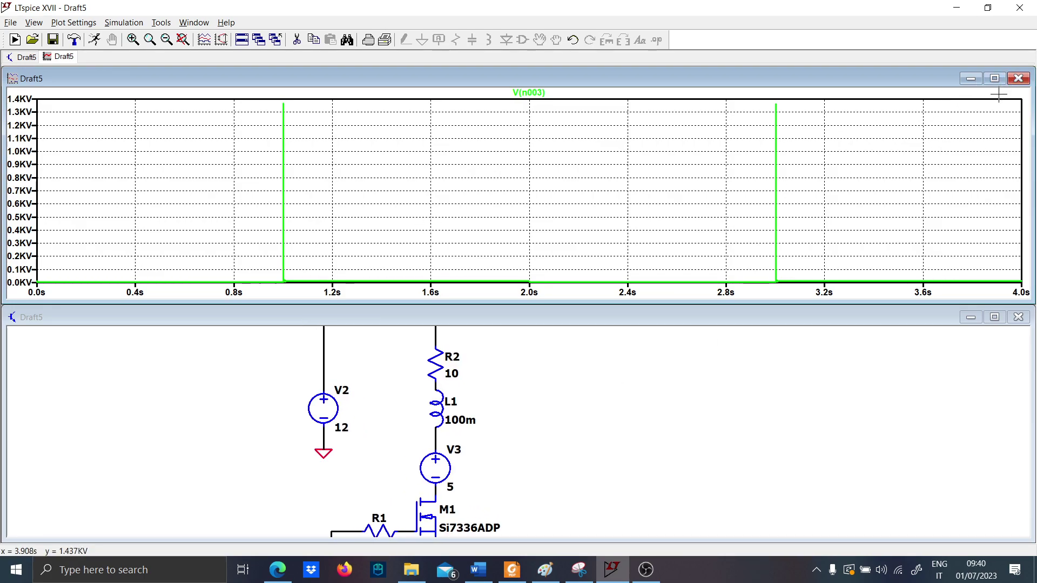
# Close the waveform plot and enter "ELECTRICAL" as a comment text for the schematic
pyautogui.click(1018, 79)
pyautogui.scroll(-2, 491, 301)
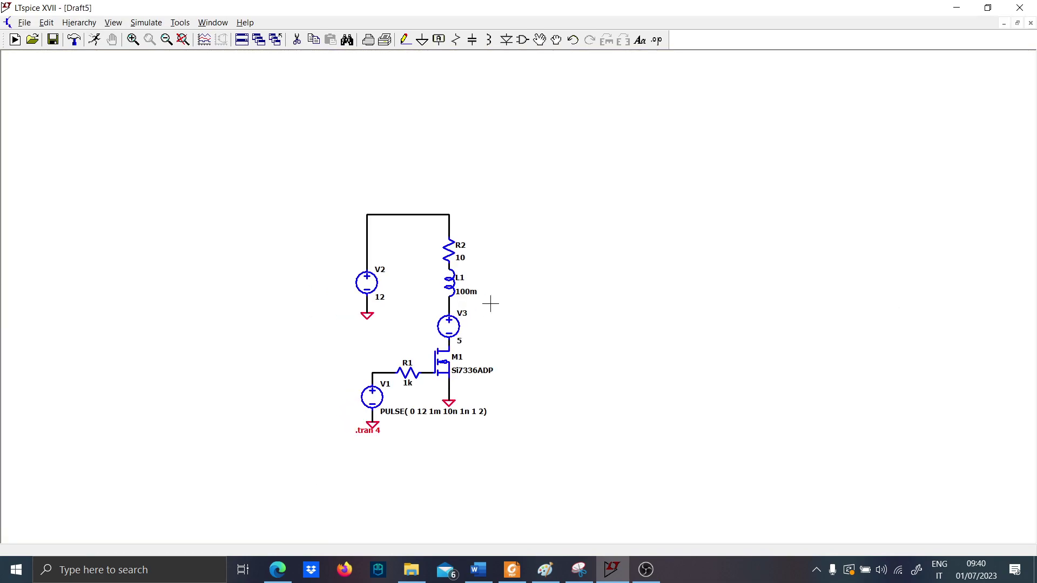
pyautogui.scroll(3, 499, 302)
pyautogui.press('t')
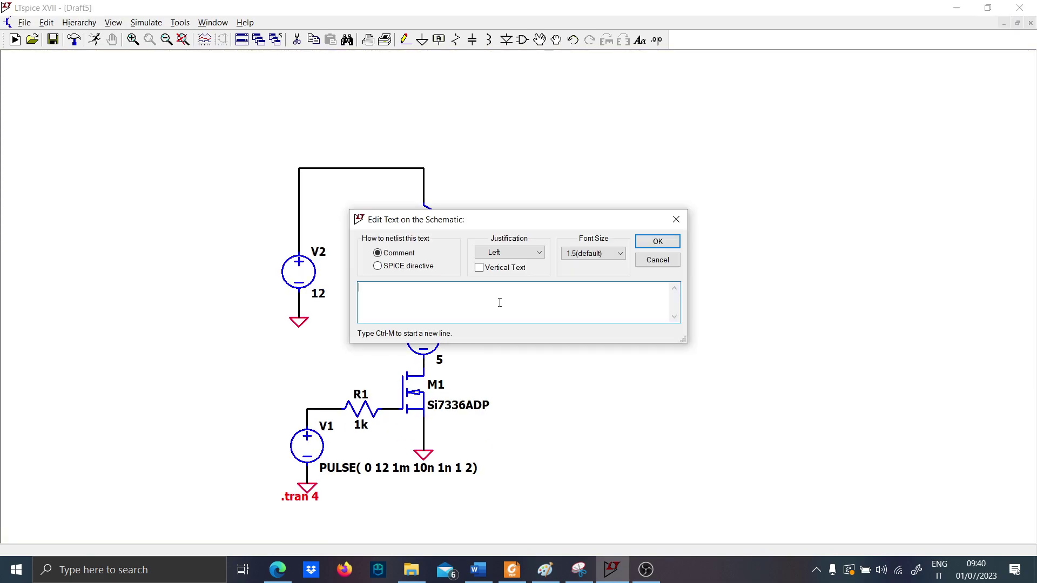
pyautogui.press('capslock')
pyautogui.write('ELECTRICAL')
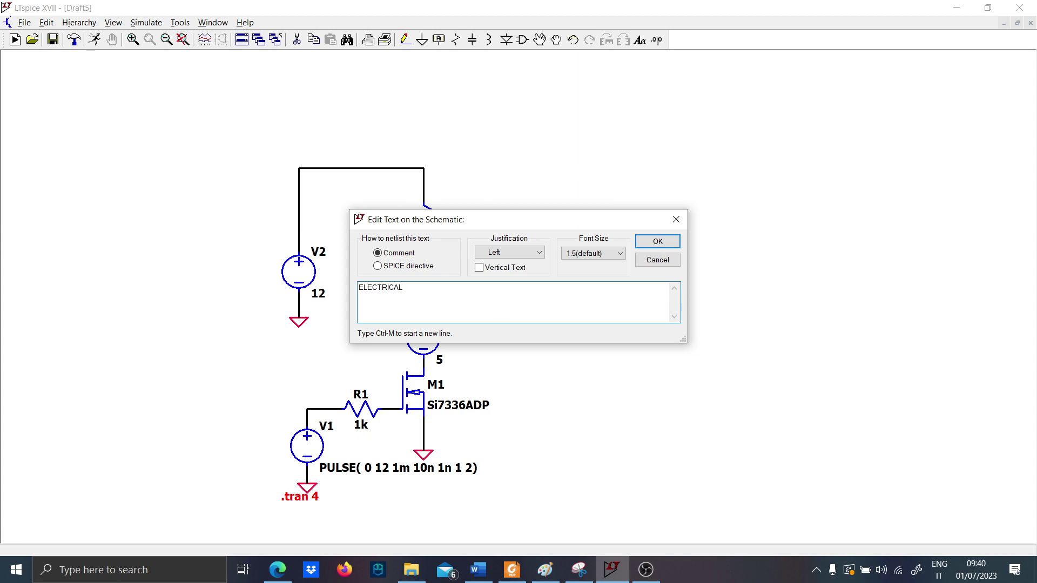
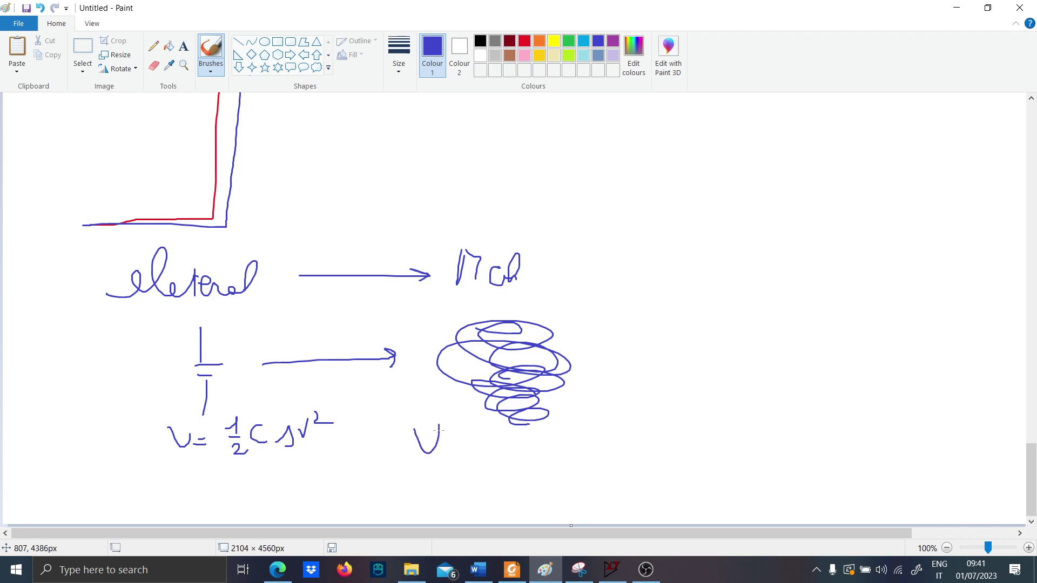
# Complete the energy formula under the spring sketch as U = 1/2 K Δx²
pyautogui.moveTo(461, 460)
pyautogui.mouseDown()
pyautogui.moveTo(478, 459)
pyautogui.moveTo(481, 478)
pyautogui.mouseUp()
pyautogui.moveTo(501, 444); pyautogui.dragTo(563, 462)
pyautogui.moveTo(563, 449)
pyautogui.mouseDown()
pyautogui.moveTo(551, 463)
pyautogui.moveTo(577, 448)
pyautogui.mouseUp()
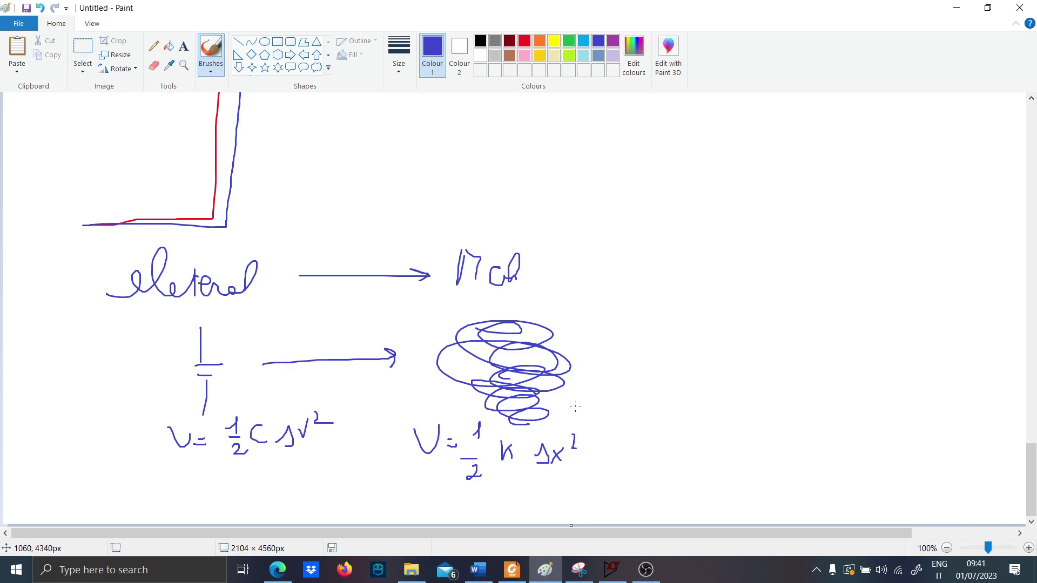
# Draw an upward arrow beside the spring and write "Xf - Xi" next to it
pyautogui.moveTo(583, 354)
pyautogui.mouseDown()
pyautogui.moveTo(580, 417)
pyautogui.moveTo(578, 321)
pyautogui.moveTo(589, 325)
pyautogui.mouseUp()
pyautogui.moveTo(628, 391)
pyautogui.mouseDown()
pyautogui.moveTo(641, 376)
pyautogui.moveTo(639, 392)
pyautogui.mouseUp()
pyautogui.moveTo(647, 389)
pyautogui.mouseDown()
pyautogui.moveTo(652, 371)
pyautogui.moveTo(646, 403)
pyautogui.mouseUp()
pyautogui.moveTo(642, 398)
pyautogui.mouseDown()
pyautogui.moveTo(679, 387)
pyautogui.moveTo(702, 394)
pyautogui.mouseUp()
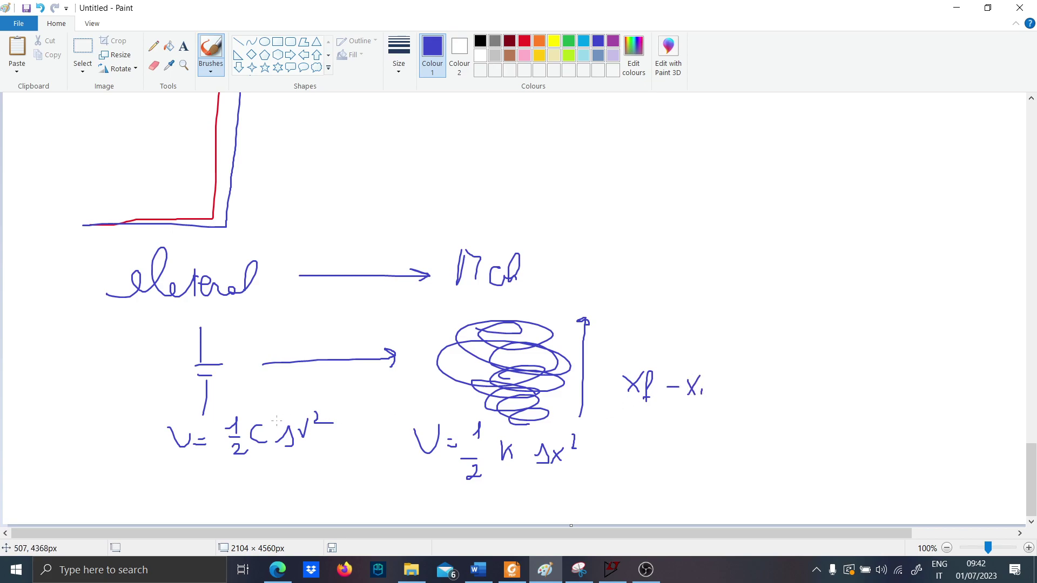
# Below the formulas, draw an inductor symbol with an arrow leading to a box labelled "m"
pyautogui.moveTo(146, 493)
pyautogui.mouseDown()
pyautogui.moveTo(180, 487)
pyautogui.moveTo(204, 505)
pyautogui.moveTo(218, 490)
pyautogui.moveTo(407, 490)
pyautogui.mouseUp()
pyautogui.moveTo(386, 480)
pyautogui.mouseDown()
pyautogui.moveTo(406, 489)
pyautogui.moveTo(397, 496)
pyautogui.moveTo(460, 513)
pyautogui.moveTo(537, 492)
pyautogui.moveTo(454, 524)
pyautogui.moveTo(449, 513)
pyautogui.moveTo(483, 507)
pyautogui.mouseUp()
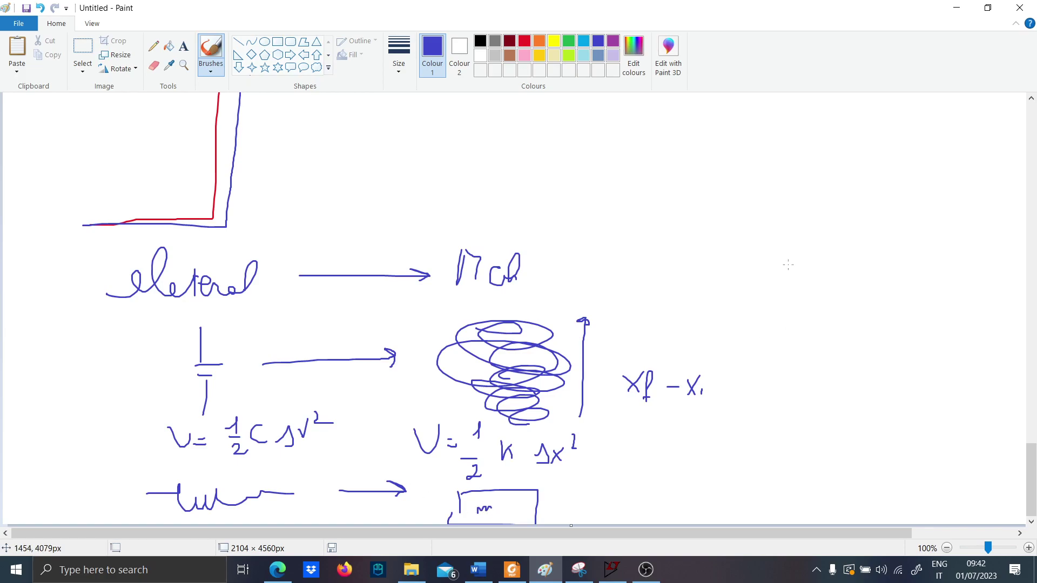
# Sketch a mass block on a coil spring above a ground line, with an arrow at the spring and "= L C" beside it
pyautogui.moveTo(796, 274)
pyautogui.mouseDown()
pyautogui.moveTo(801, 304)
pyautogui.moveTo(892, 310)
pyautogui.moveTo(900, 284)
pyautogui.moveTo(892, 258)
pyautogui.moveTo(796, 279)
pyautogui.mouseUp()
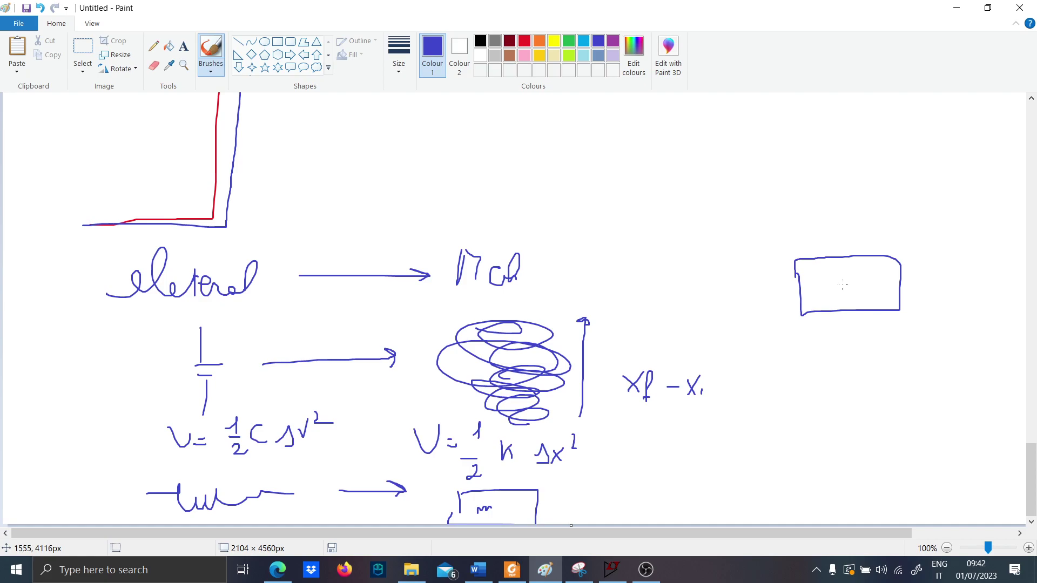
pyautogui.moveTo(846, 317)
pyautogui.mouseDown()
pyautogui.moveTo(860, 334)
pyautogui.moveTo(859, 365)
pyautogui.mouseUp()
pyautogui.moveTo(788, 381); pyautogui.dragTo(938, 372)
pyautogui.moveTo(911, 329); pyautogui.dragTo(882, 343)
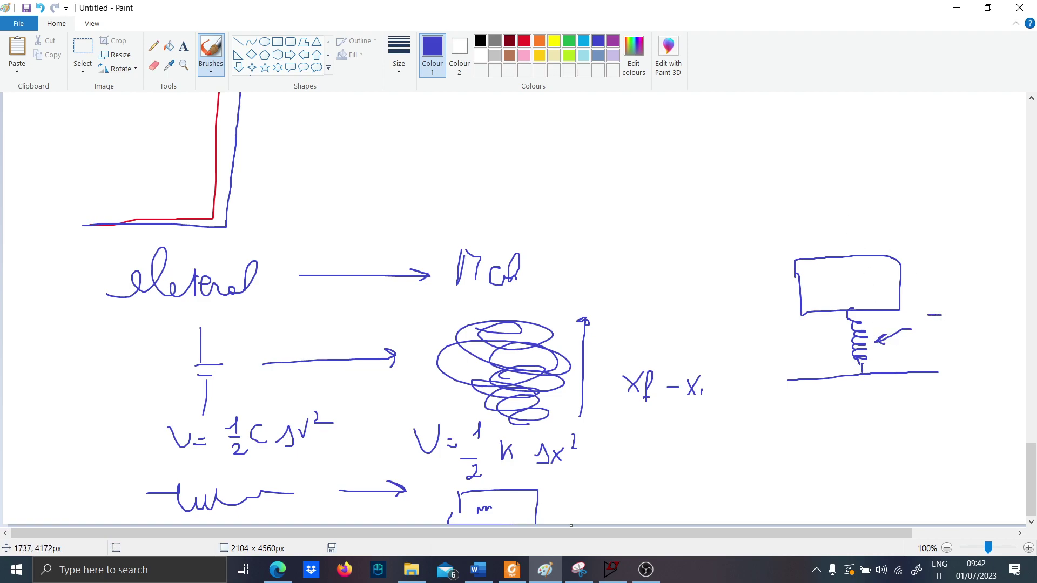
pyautogui.moveTo(947, 295)
pyautogui.mouseDown()
pyautogui.moveTo(950, 324)
pyautogui.moveTo(974, 297)
pyautogui.moveTo(986, 315)
pyautogui.mouseUp()
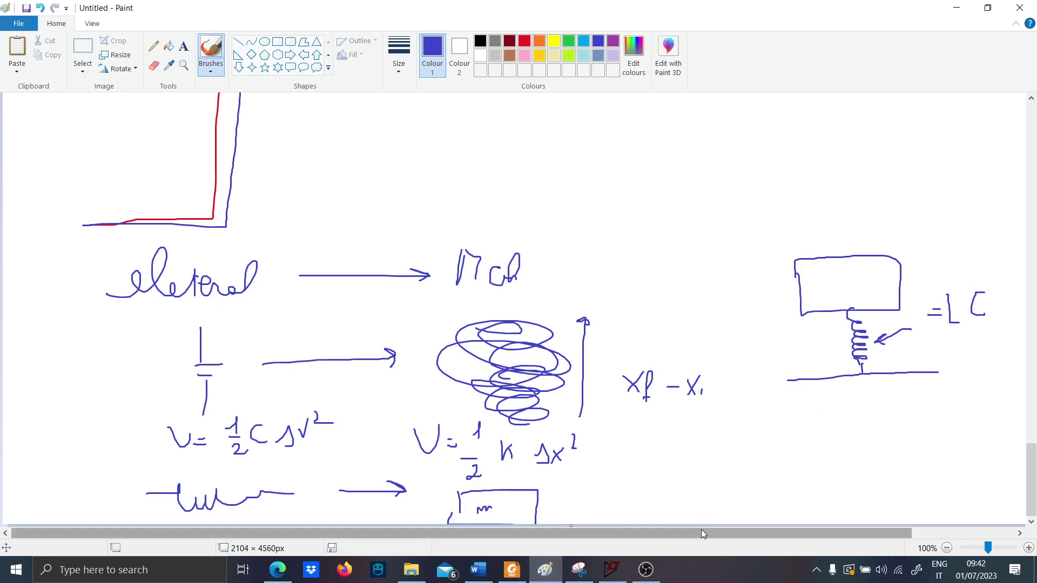
# Label the spring "C" and the mass block "L", each with an arrow pointing at its part
pyautogui.moveTo(701, 530); pyautogui.dragTo(825, 526)
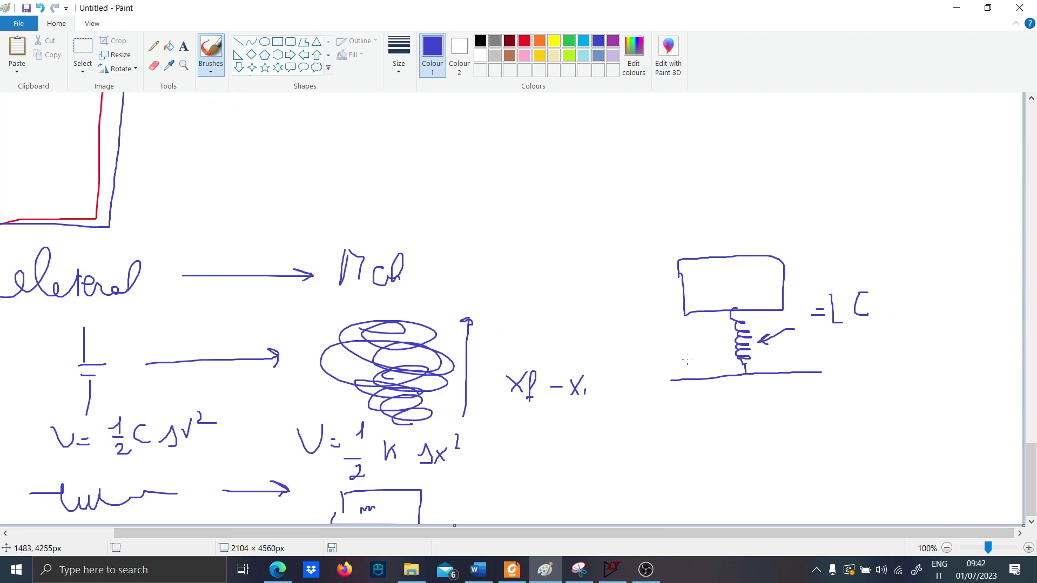
pyautogui.moveTo(687, 358)
pyautogui.mouseDown()
pyautogui.moveTo(729, 348)
pyautogui.moveTo(662, 362)
pyautogui.mouseUp()
pyautogui.moveTo(641, 316)
pyautogui.mouseDown()
pyautogui.moveTo(671, 294)
pyautogui.moveTo(619, 319)
pyautogui.mouseUp()
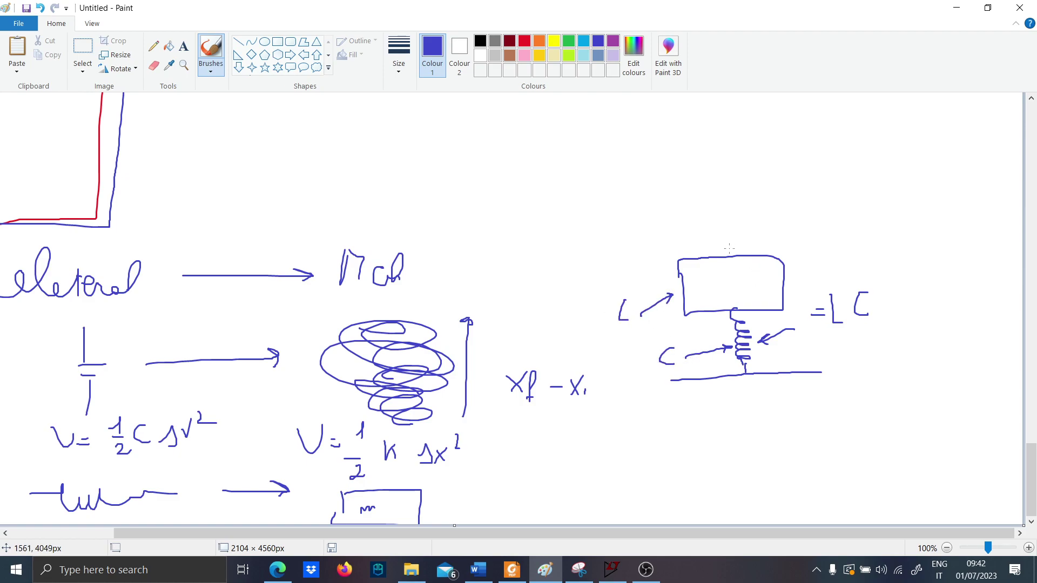
# Draw a damper on top of the mass block and mark it with an arrow and "R"
pyautogui.moveTo(731, 255)
pyautogui.mouseDown()
pyautogui.moveTo(718, 205)
pyautogui.moveTo(749, 210)
pyautogui.moveTo(749, 231)
pyautogui.mouseUp()
pyautogui.moveTo(817, 221)
pyautogui.mouseDown()
pyautogui.moveTo(765, 226)
pyautogui.moveTo(783, 231)
pyautogui.mouseUp()
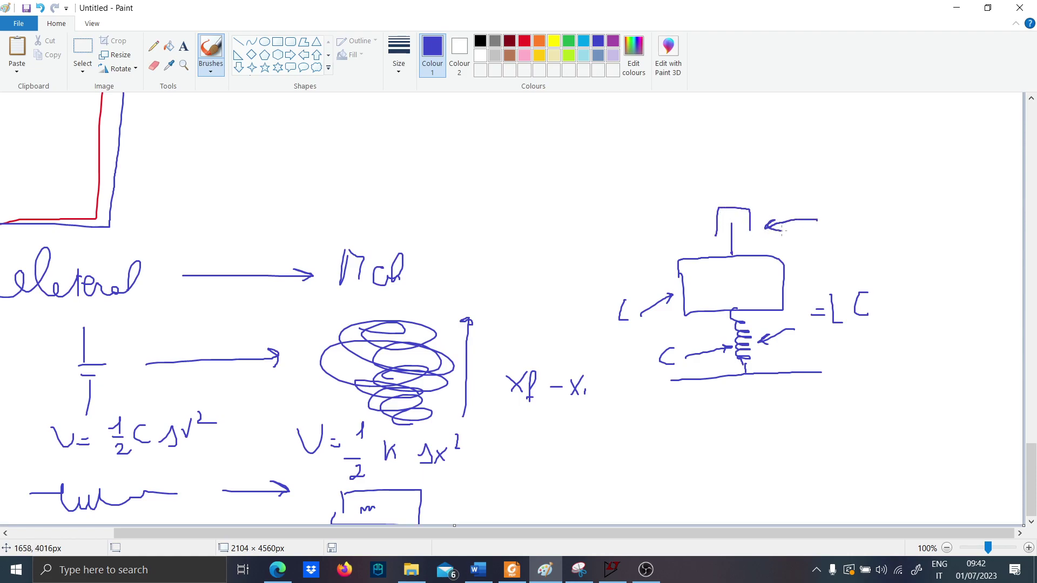
pyautogui.moveTo(850, 208)
pyautogui.mouseDown()
pyautogui.moveTo(849, 228)
pyautogui.moveTo(863, 227)
pyautogui.mouseUp()
# Sketch a pair of axes beside the mass-spring drawing and draw a decaying oscillation with short dashes around it
pyautogui.moveTo(899, 193); pyautogui.dragTo(895, 325)
pyautogui.moveTo(863, 262); pyautogui.dragTo(988, 255)
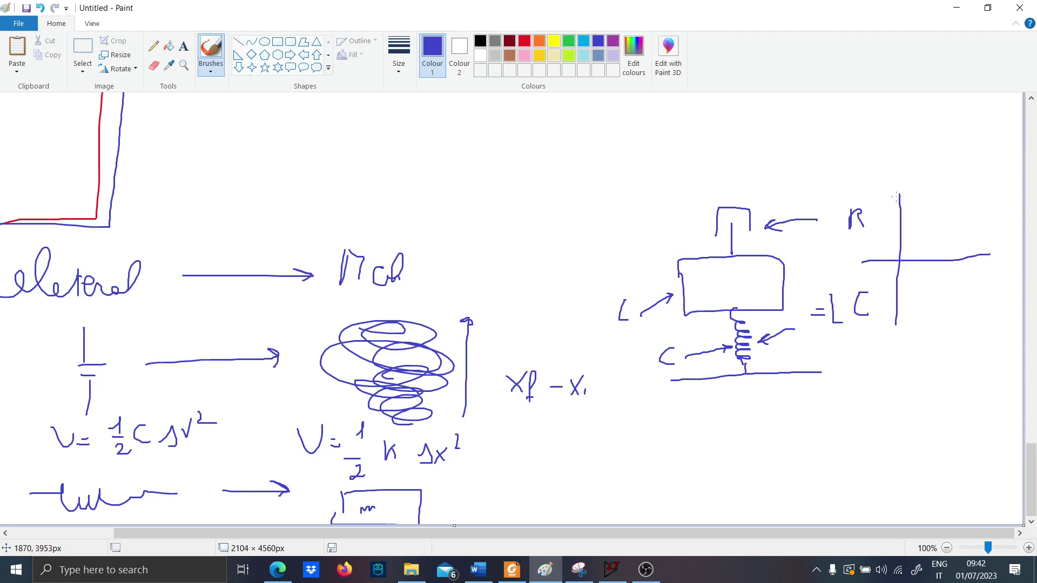
pyautogui.moveTo(897, 197); pyautogui.dragTo(912, 208)
pyautogui.moveTo(925, 218); pyautogui.dragTo(931, 220)
pyautogui.moveTo(972, 234); pyautogui.dragTo(993, 233)
pyautogui.moveTo(907, 295); pyautogui.dragTo(923, 281)
pyautogui.moveTo(975, 270); pyautogui.dragTo(989, 268)
pyautogui.moveTo(954, 273); pyautogui.dragTo(962, 275)
pyautogui.moveTo(900, 316)
pyautogui.mouseDown()
pyautogui.moveTo(903, 269)
pyautogui.moveTo(928, 241)
pyautogui.moveTo(974, 251)
pyautogui.mouseUp()
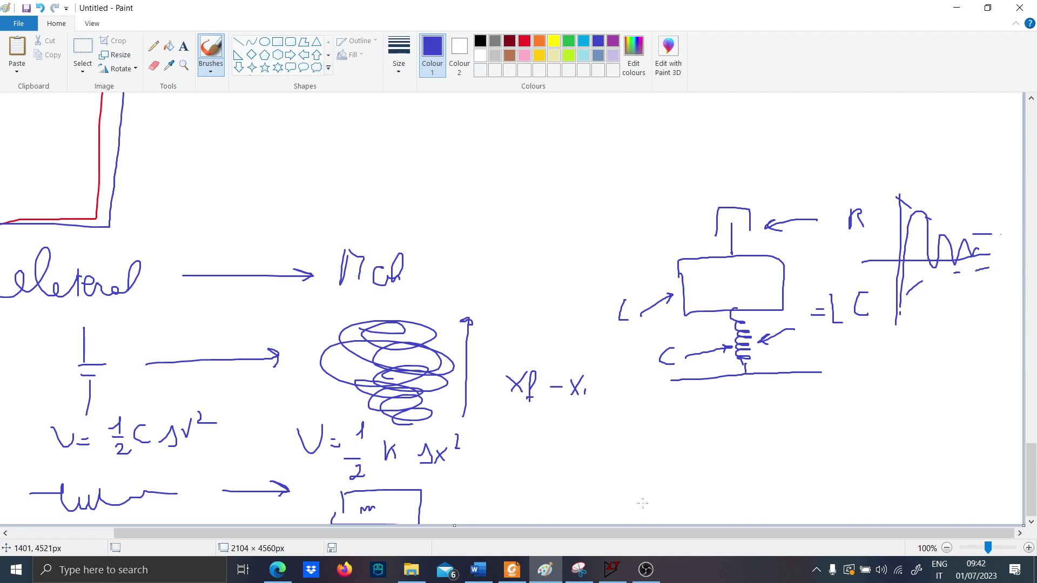
pyautogui.moveTo(605, 533); pyautogui.dragTo(508, 533)
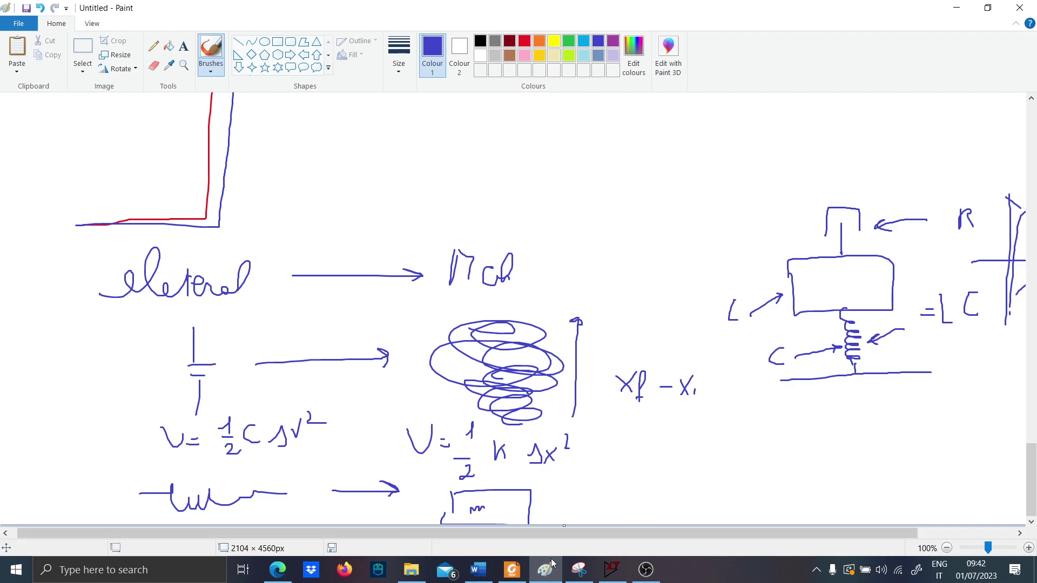
# Switch to the LTspice schematic and place the comment "MASS=INDUCTANCE" under the MECHANICAL EQUIVALENT CIRCUIT heading
pyautogui.click(612, 570)
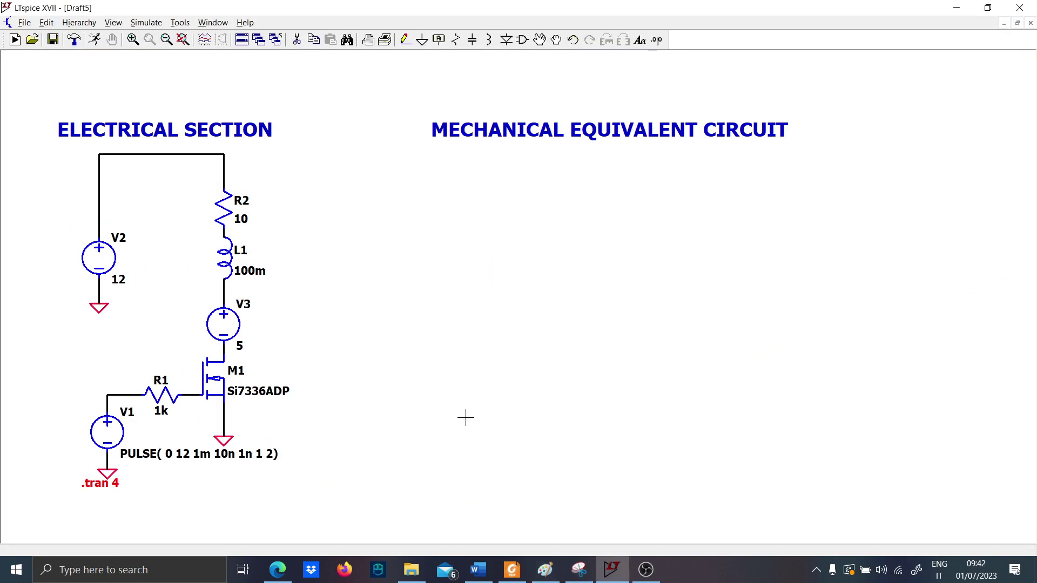
pyautogui.press('t')
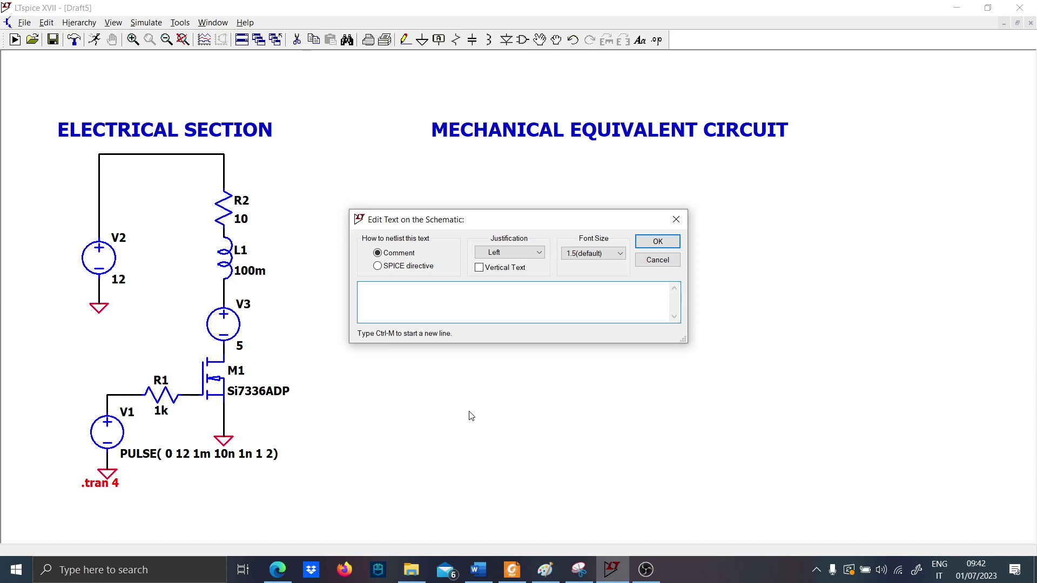
pyautogui.press('capslock')
pyautogui.write('mas')
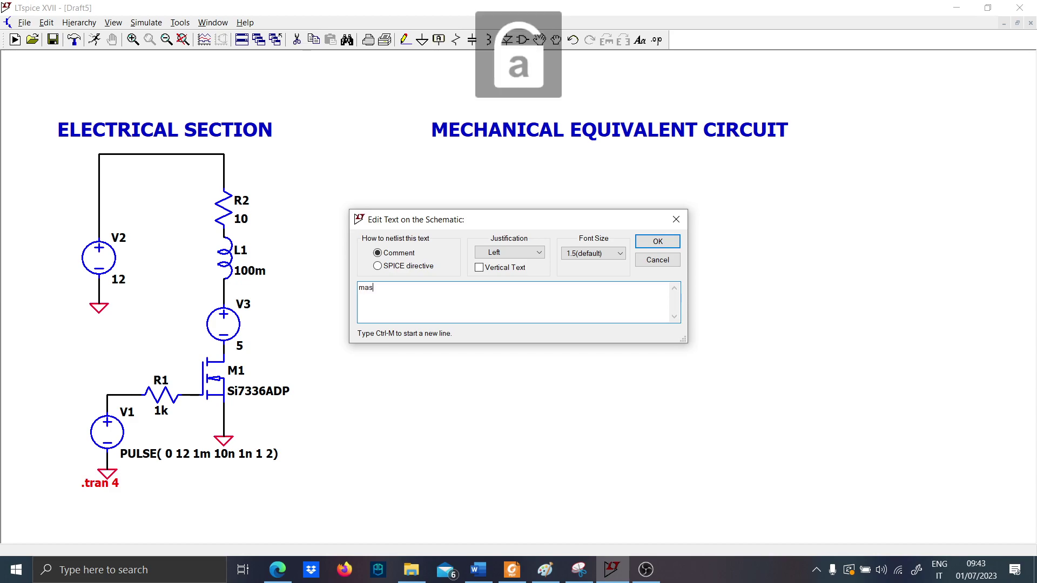
pyautogui.press('BackSpace')
pyautogui.press('BackSpace')
pyautogui.press('BackSpace')
pyautogui.press('capslock')
pyautogui.write('MASS=')
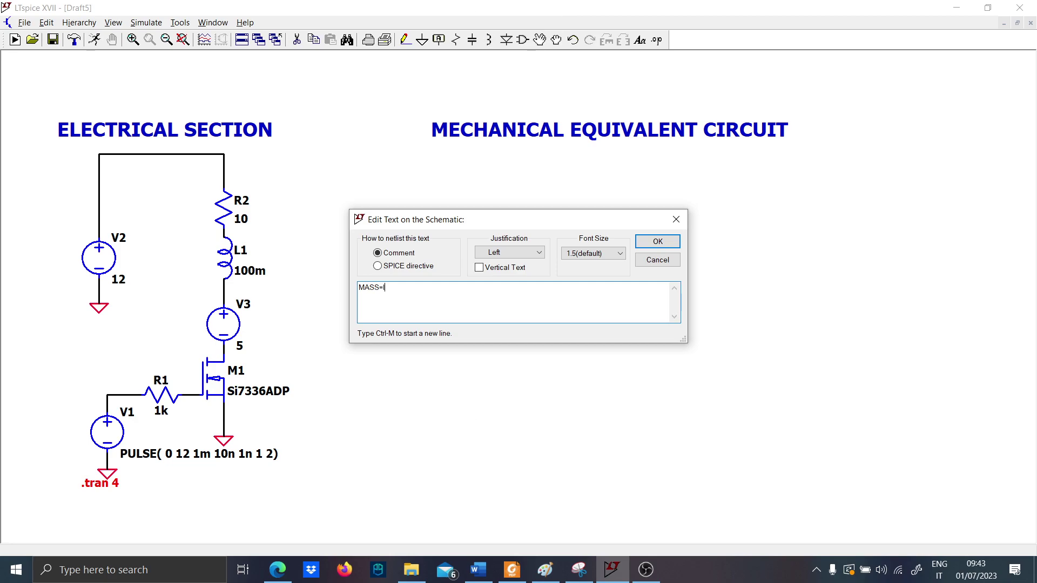
pyautogui.write('INDUCTANCE')
pyautogui.press('Return')
pyautogui.click(437, 162)
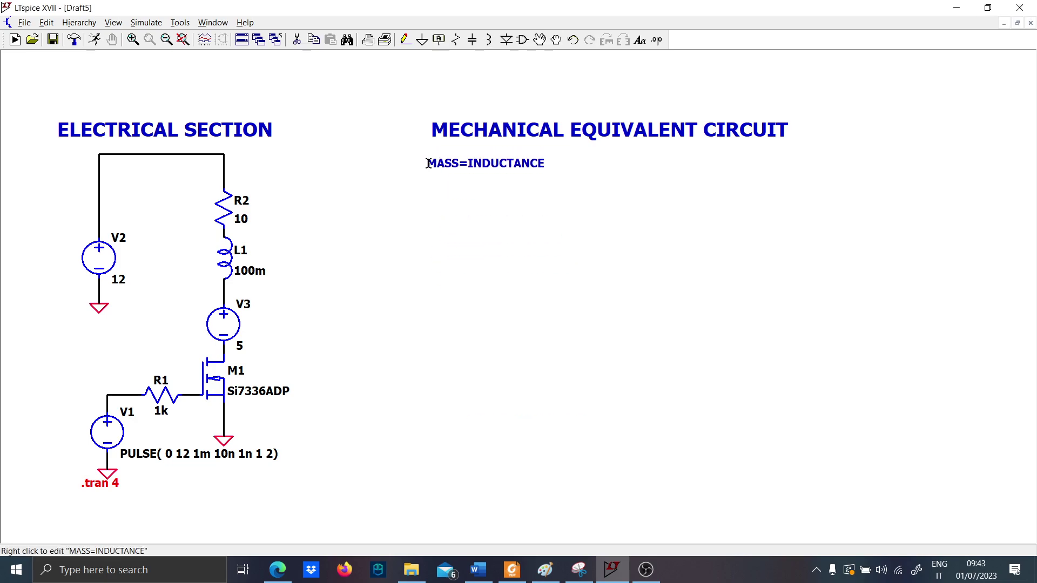
# Add the comment "FRICTION = RESISTOR" directly below the MASS=INDUCTANCE comment, aligned with its start
pyautogui.write('tFRICTION ')
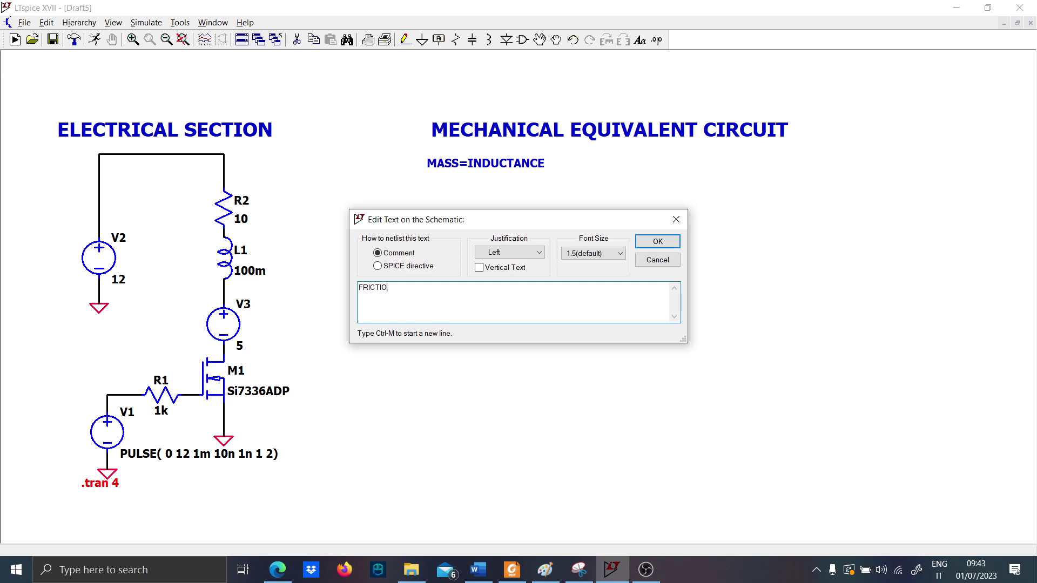
pyautogui.write('= RESISTOR')
pyautogui.press('Return')
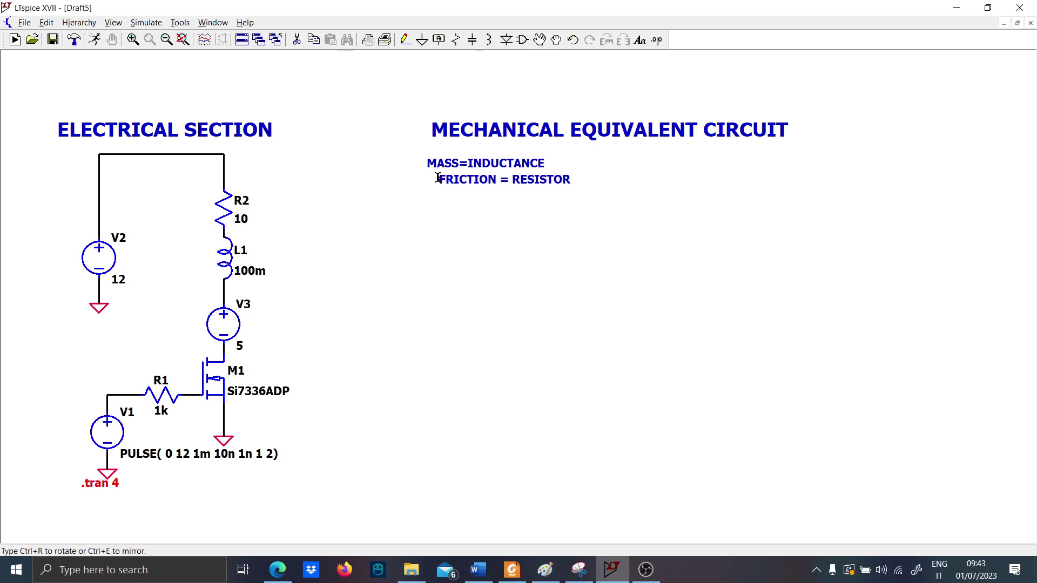
pyautogui.click(427, 182)
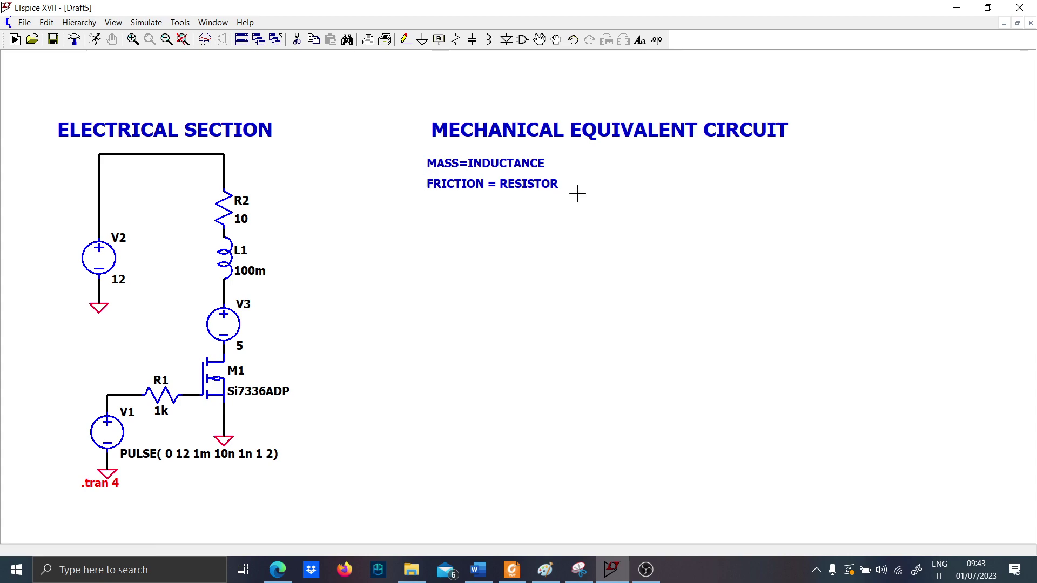
# Place the comment "F= B*V" on the same line just after the FRICTION = RESISTOR comment
pyautogui.write('tVO')
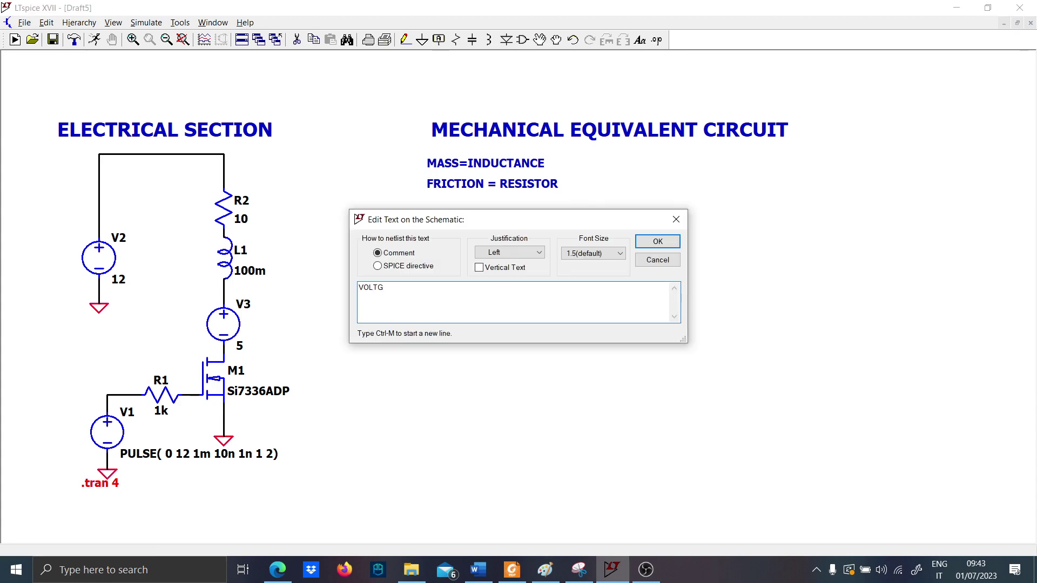
pyautogui.press('BackSpace')
pyautogui.press('BackSpace')
pyautogui.press('BackSpace')
pyautogui.write('F= B*V')
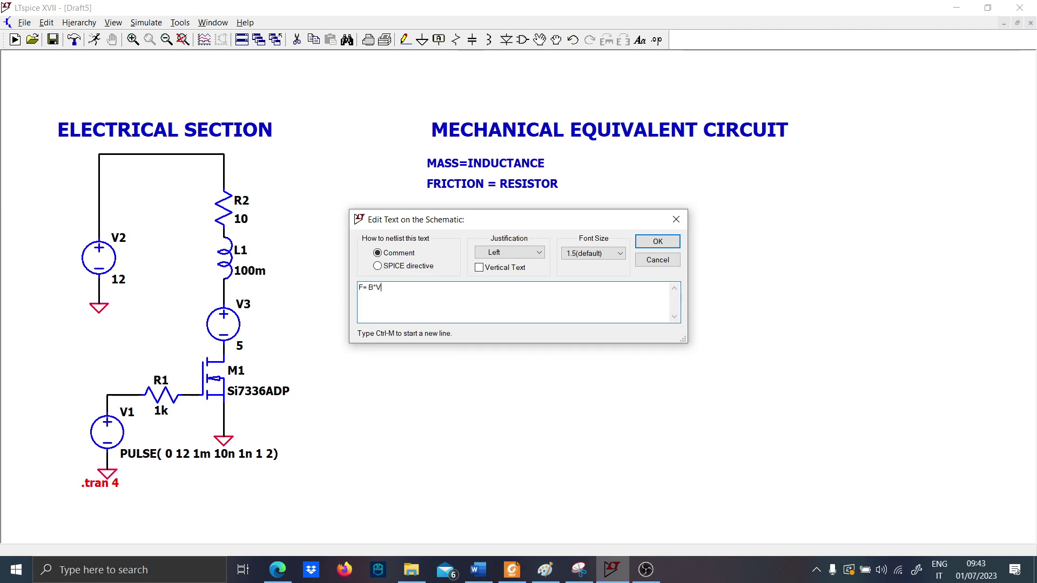
pyautogui.press('capslock')
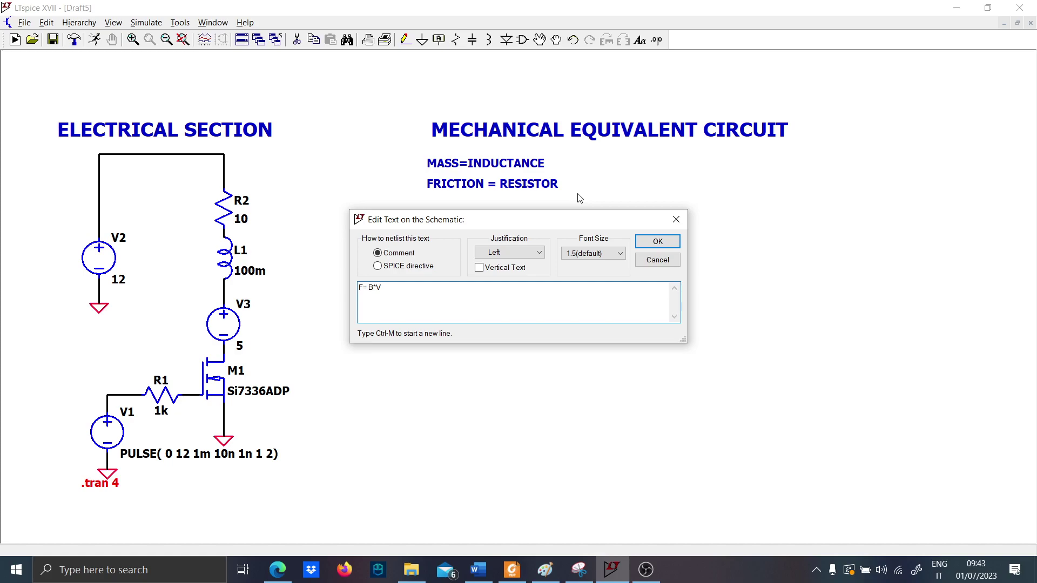
pyautogui.press('Return')
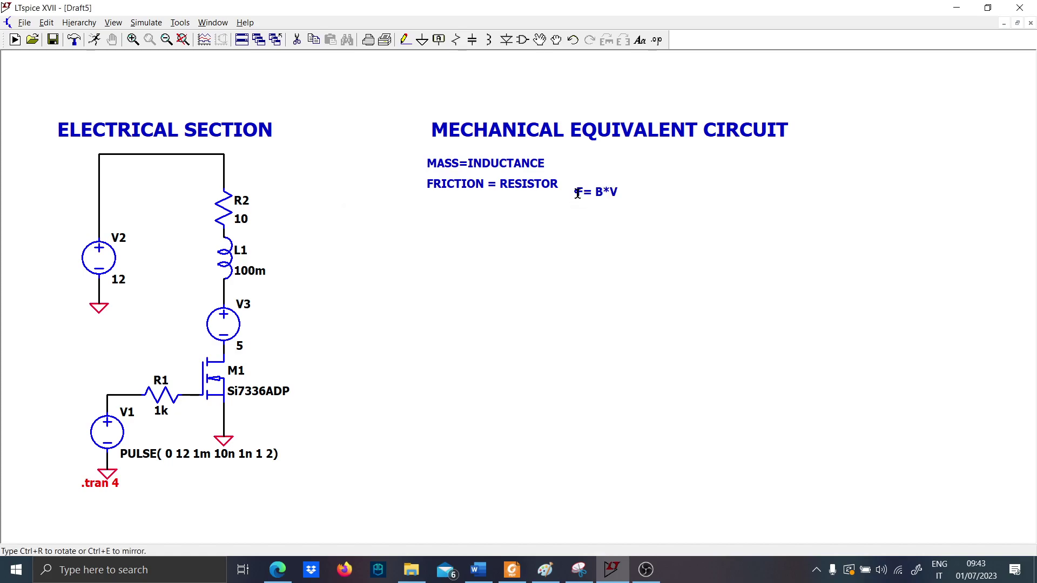
pyautogui.click(574, 186)
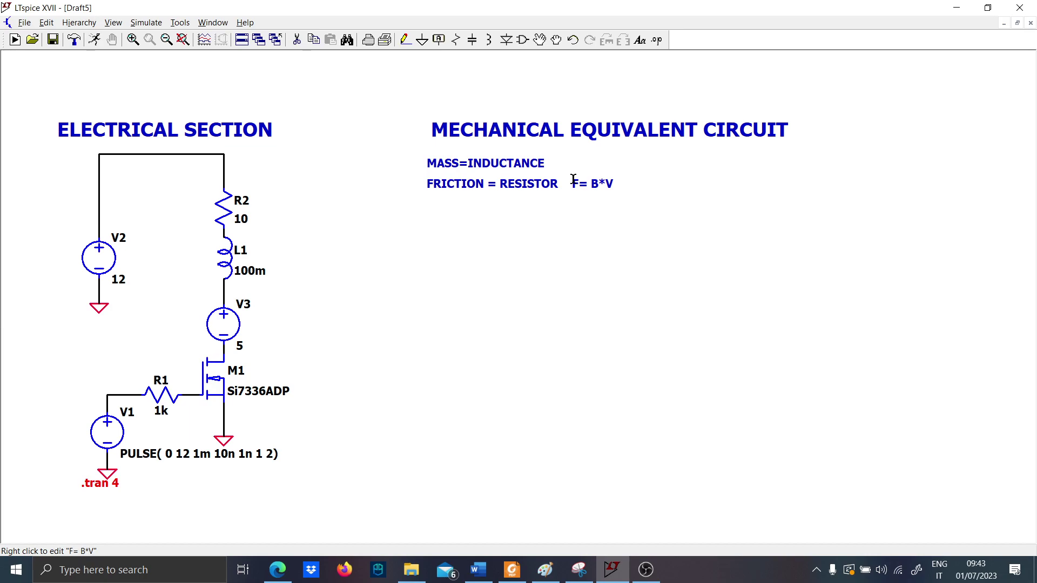
# Delete the voltage source V3 between inductor L1 and MOSFET M1
pyautogui.press('Delete')
pyautogui.click(224, 324)
pyautogui.press('F2')
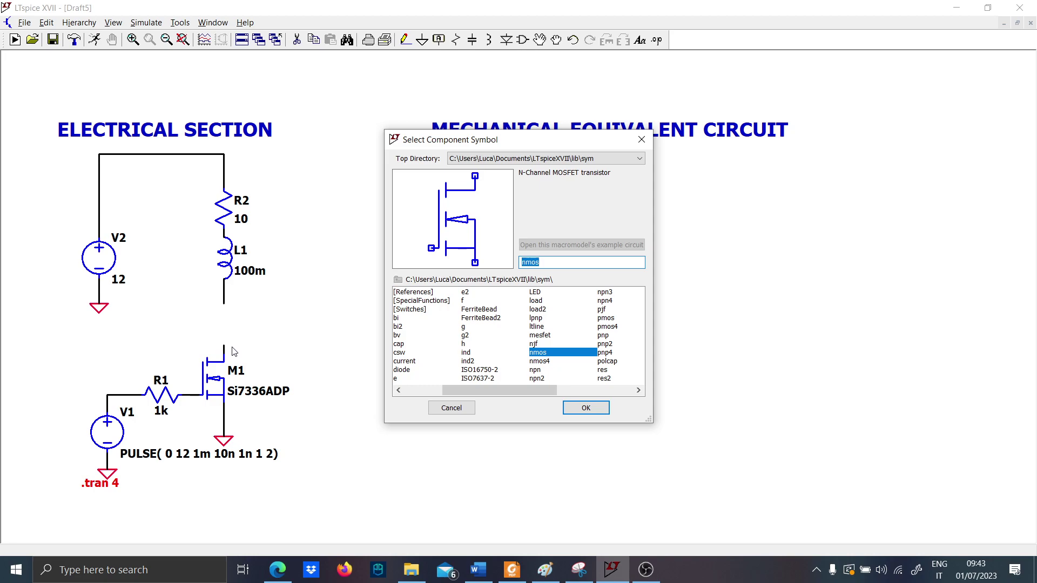
pyautogui.write('b1')
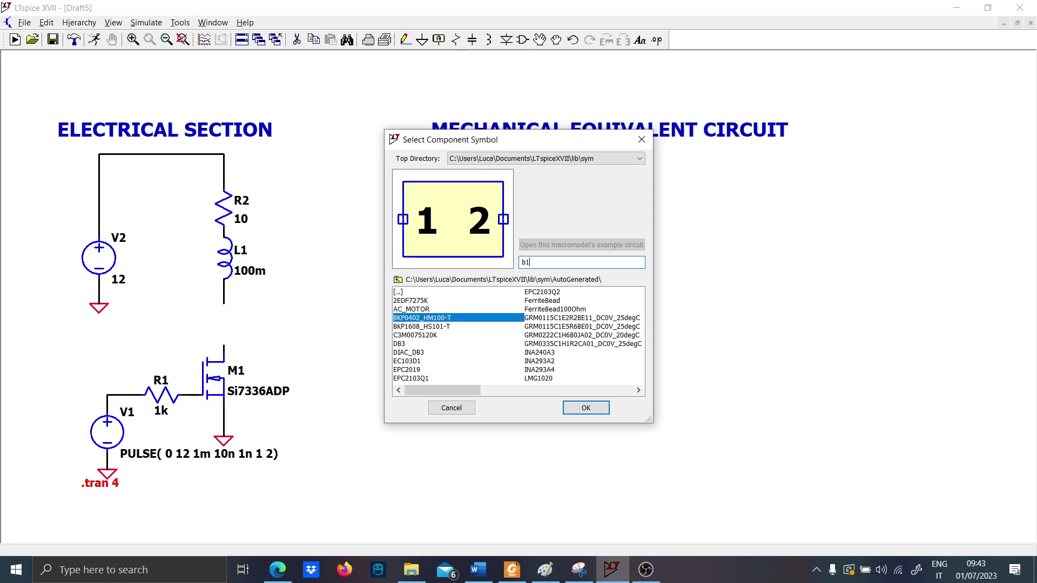
pyautogui.press('Escape')
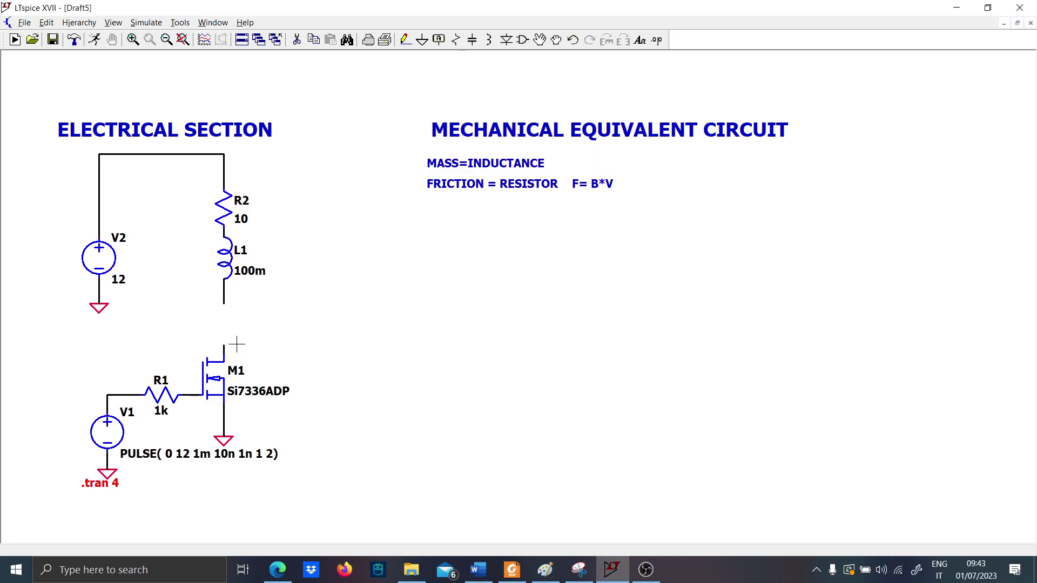
# Search the component symbols for "b" to find a replacement source for the gap between L1 and M1
pyautogui.press('F1')
pyautogui.click(1015, 10)
pyautogui.press('F2')
pyautogui.write('b')
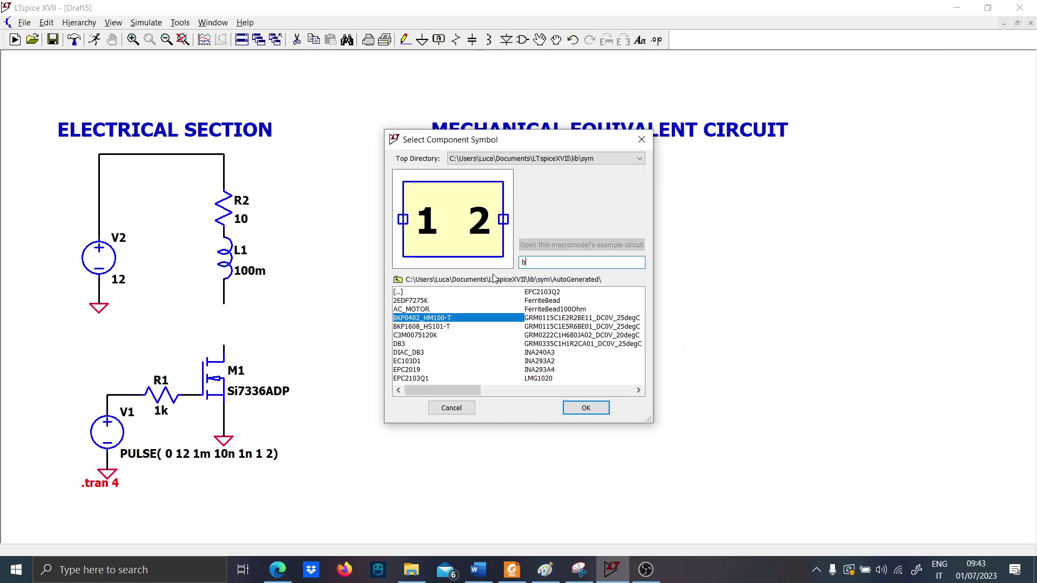
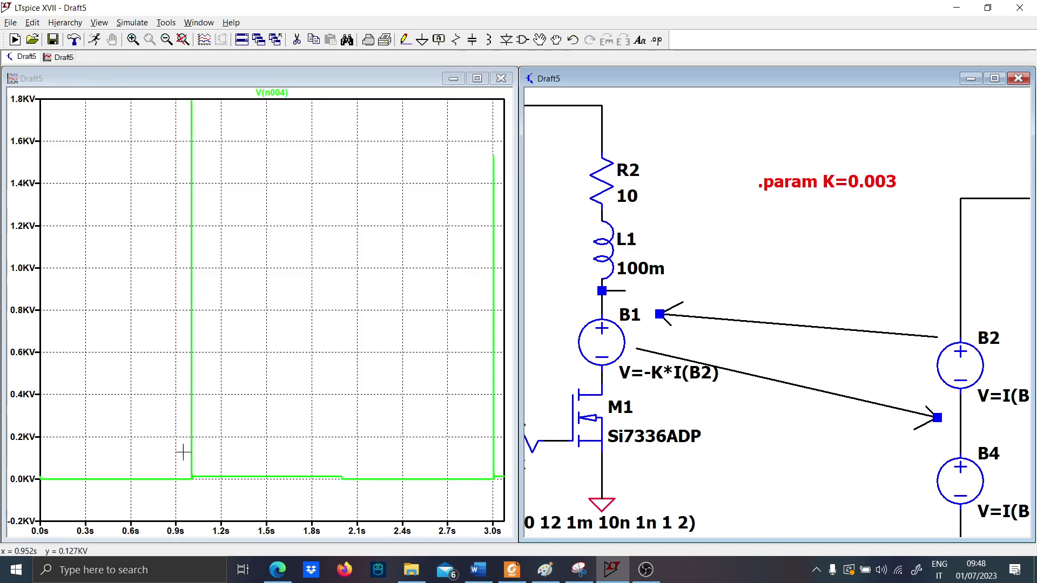
# Examine the V(n004) switching transient around 1.0 s in close-up and restore the full waveform
pyautogui.scroll(-2, 616, 373)
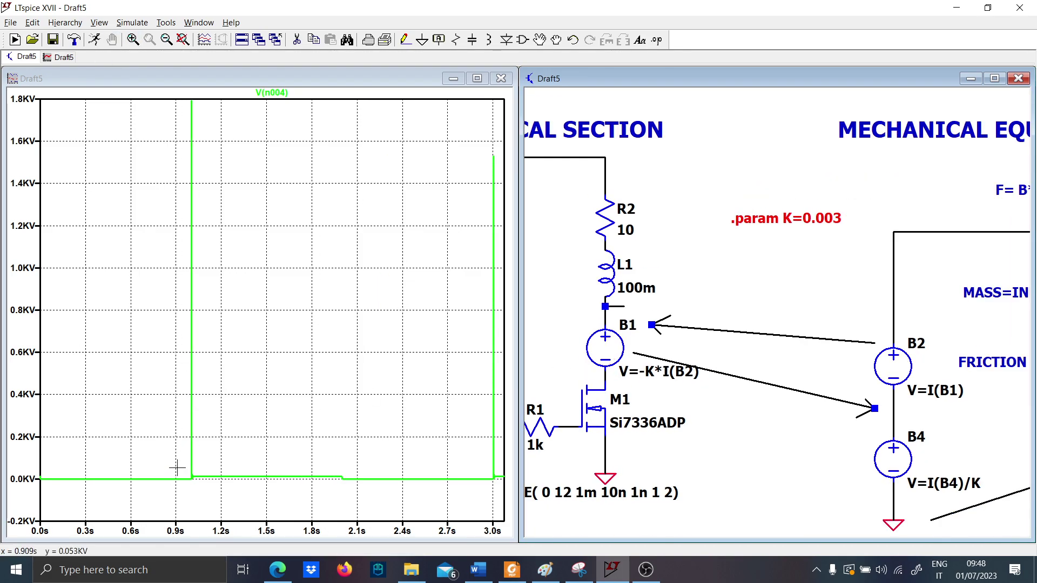
pyautogui.moveTo(177, 468); pyautogui.dragTo(343, 488)
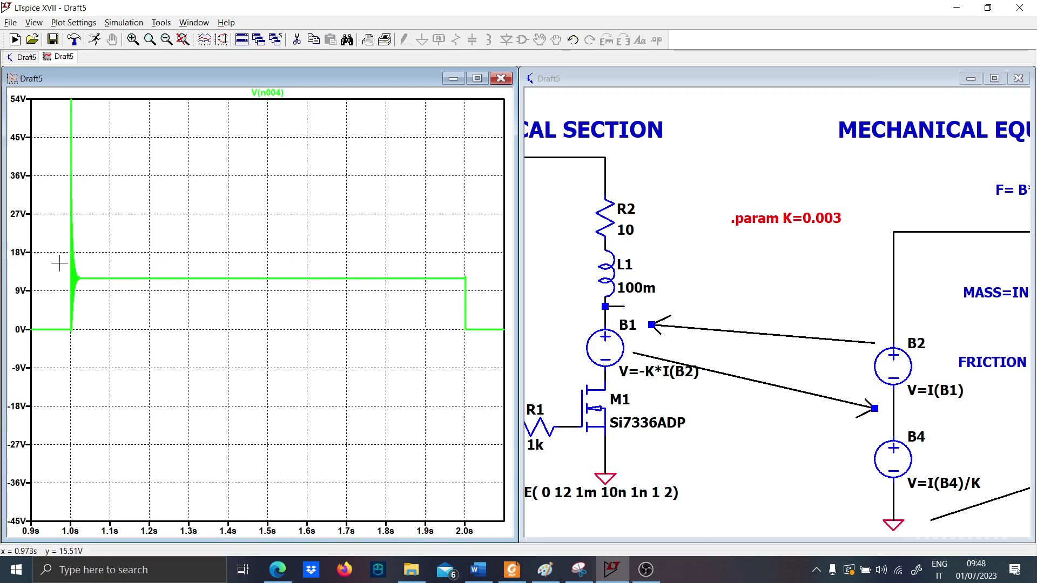
pyautogui.moveTo(59, 263); pyautogui.dragTo(117, 354)
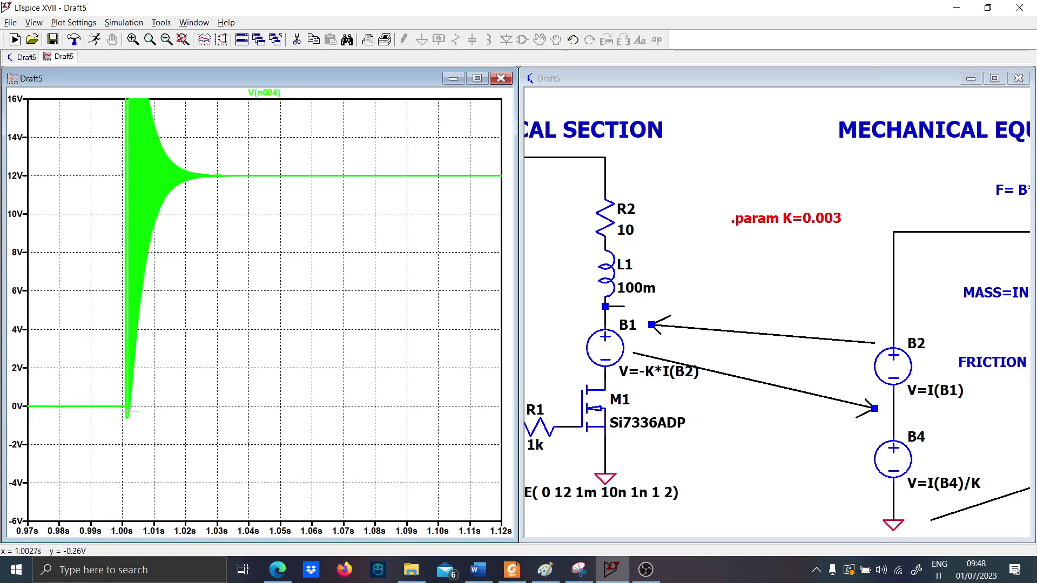
pyautogui.moveTo(129, 411); pyautogui.dragTo(227, 145)
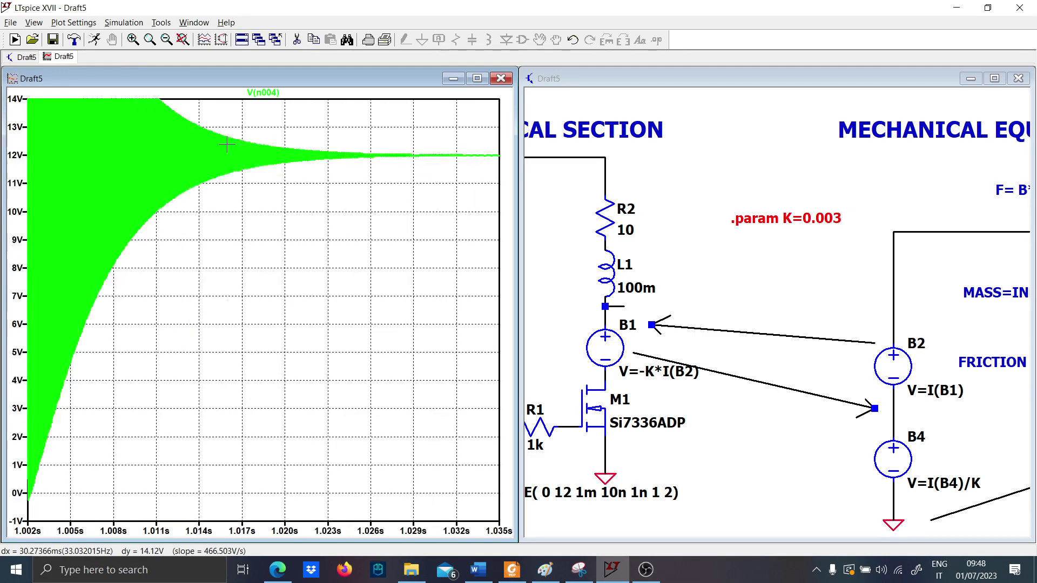
pyautogui.rightClick(295, 218)
pyautogui.click(303, 224)
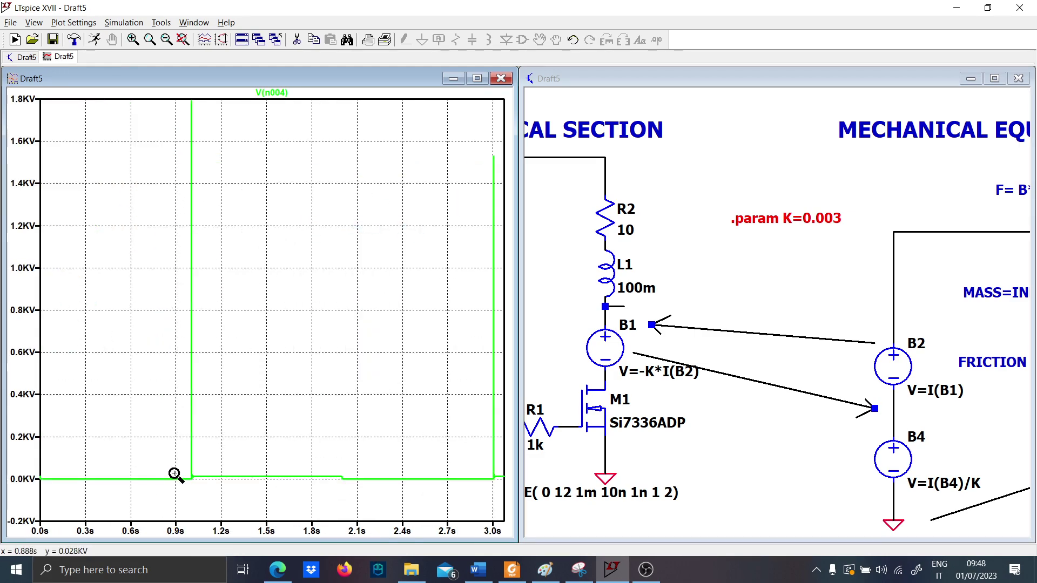
# Magnify V(n004) over about 0.9 s to 2.1 s, with the voltage range narrowed to about -4 V to 16 V
pyautogui.moveTo(175, 474); pyautogui.dragTo(372, 496)
pyautogui.moveTo(87, 173); pyautogui.dragTo(453, 250)
pyautogui.click(610, 438)
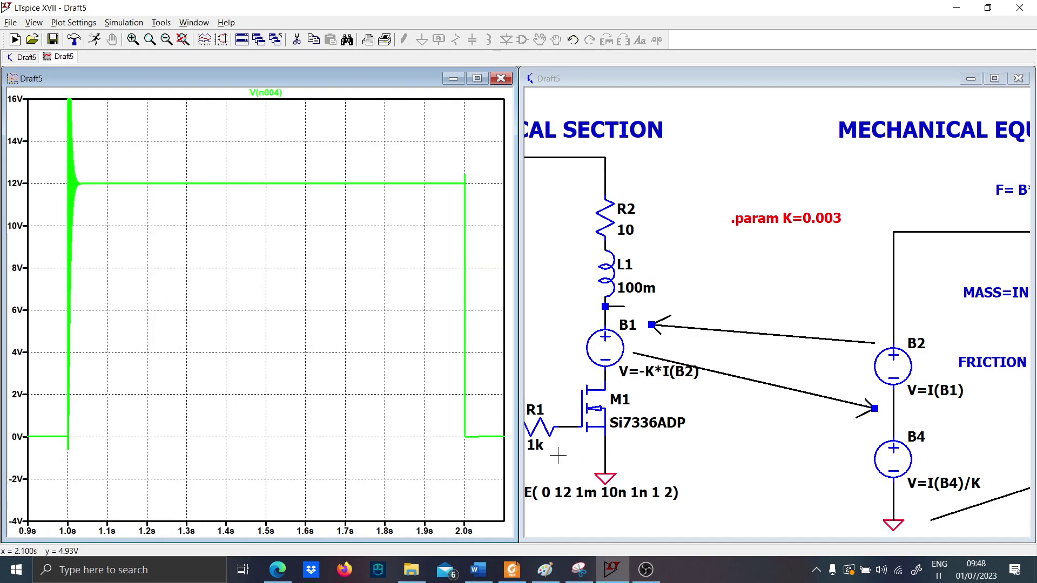
# Plot only the output voltage of the pulse source V1 and inspect V1's pulse settings without changing them
pyautogui.scroll(-3, 621, 432)
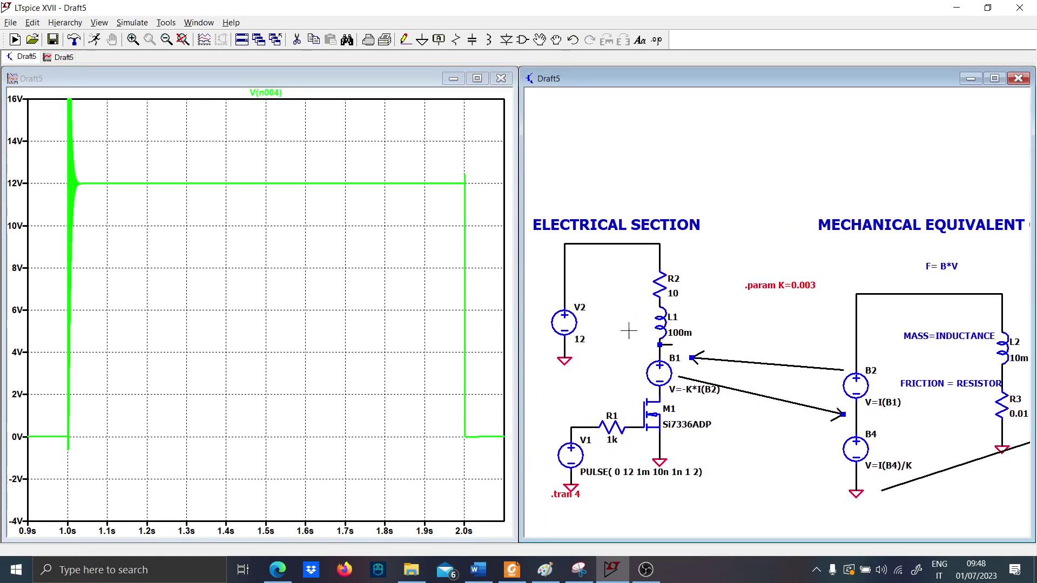
pyautogui.click(571, 428)
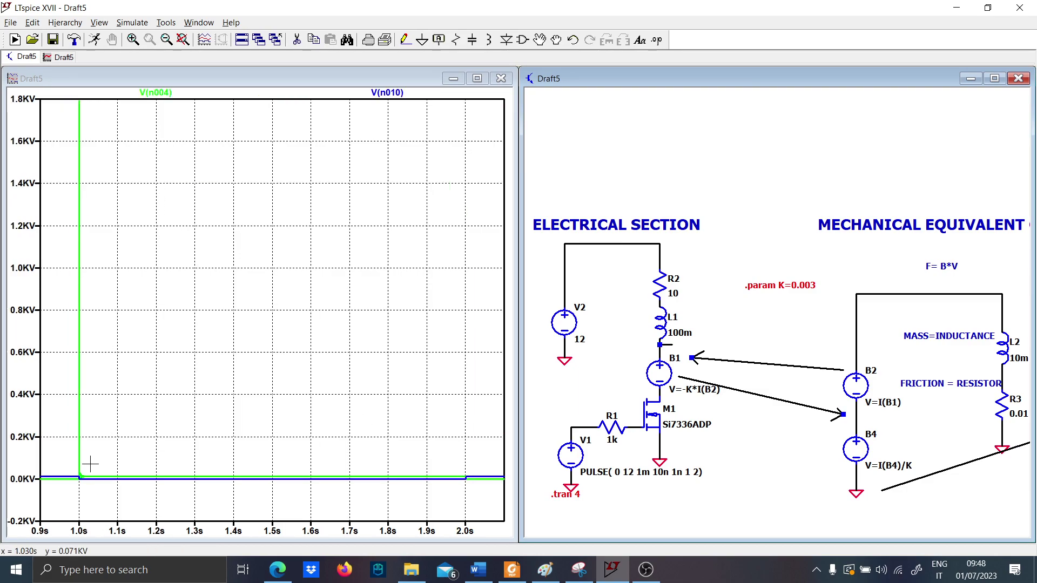
pyautogui.click(571, 429)
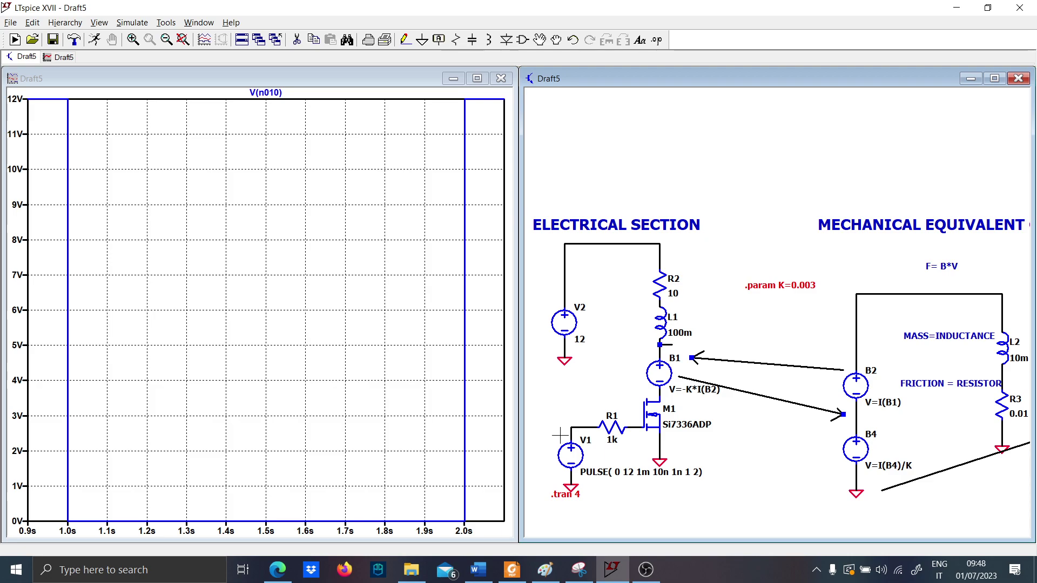
pyautogui.rightClick(571, 455)
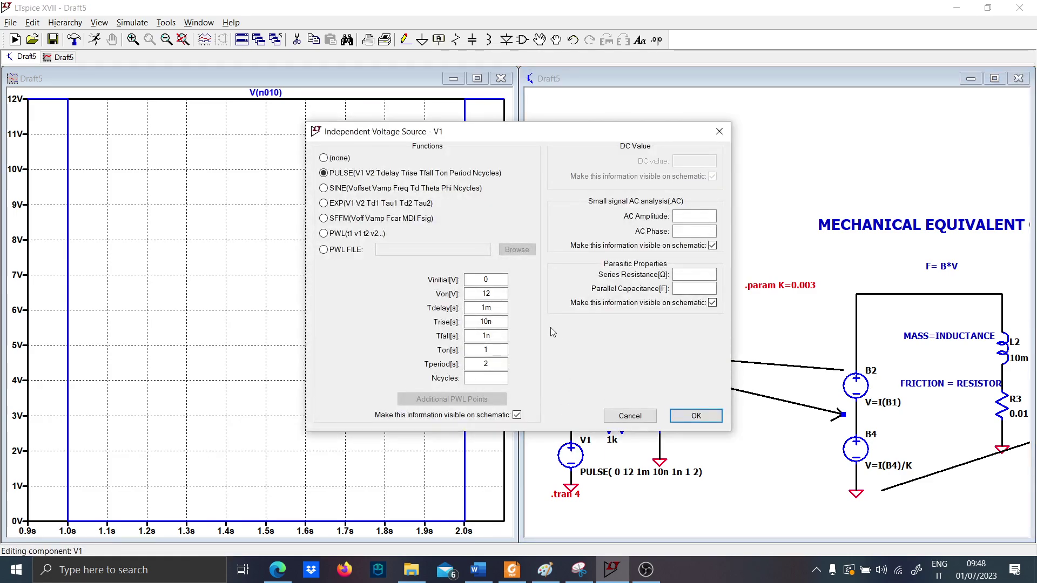
pyautogui.press('Escape')
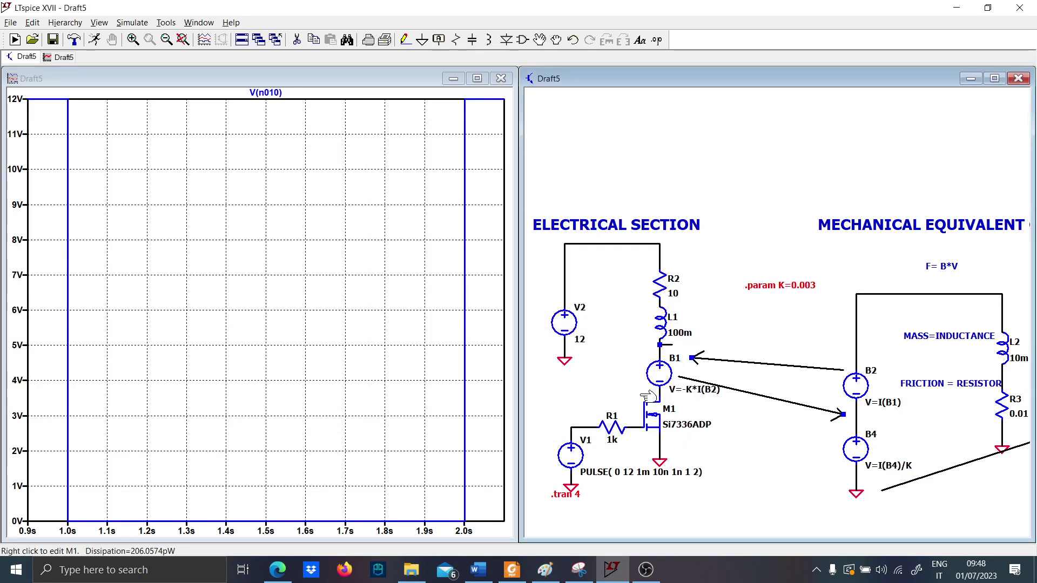
# Plot the voltage at the node between L1 and B1 again and magnify it around the 12 V level
pyautogui.click(660, 340)
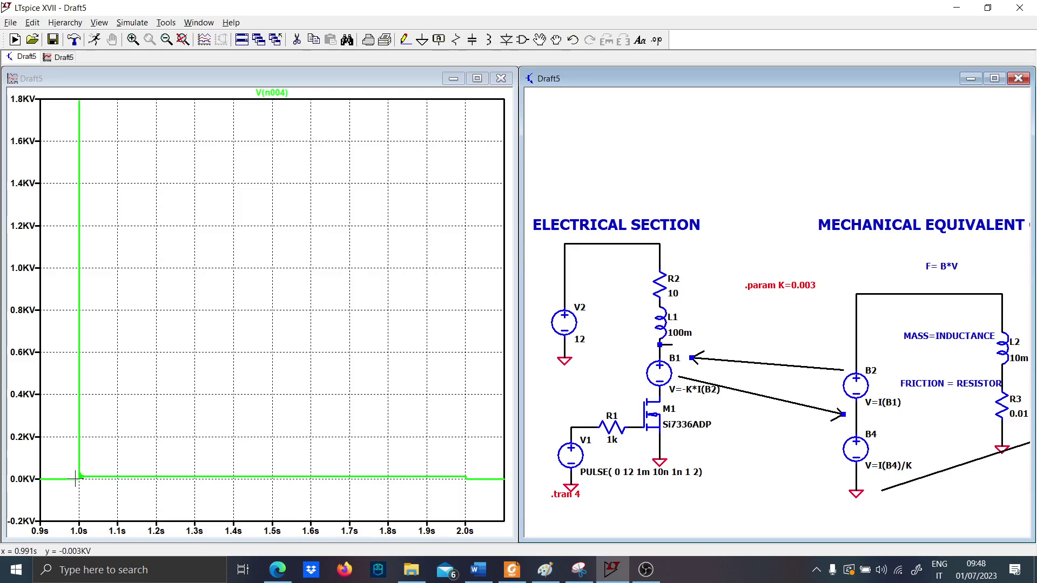
pyautogui.moveTo(75, 478); pyautogui.dragTo(472, 485)
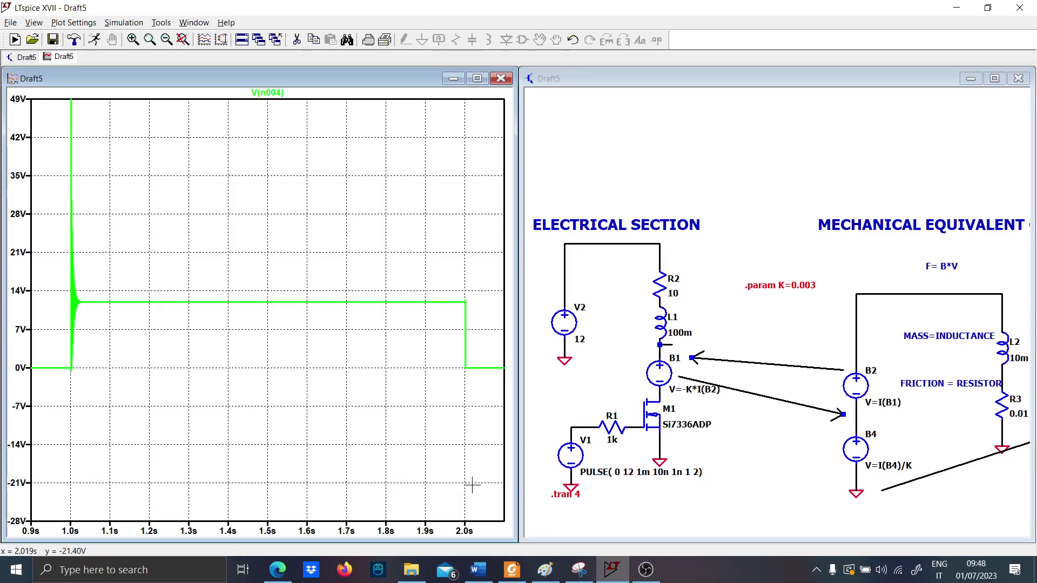
pyautogui.moveTo(64, 293); pyautogui.dragTo(482, 308)
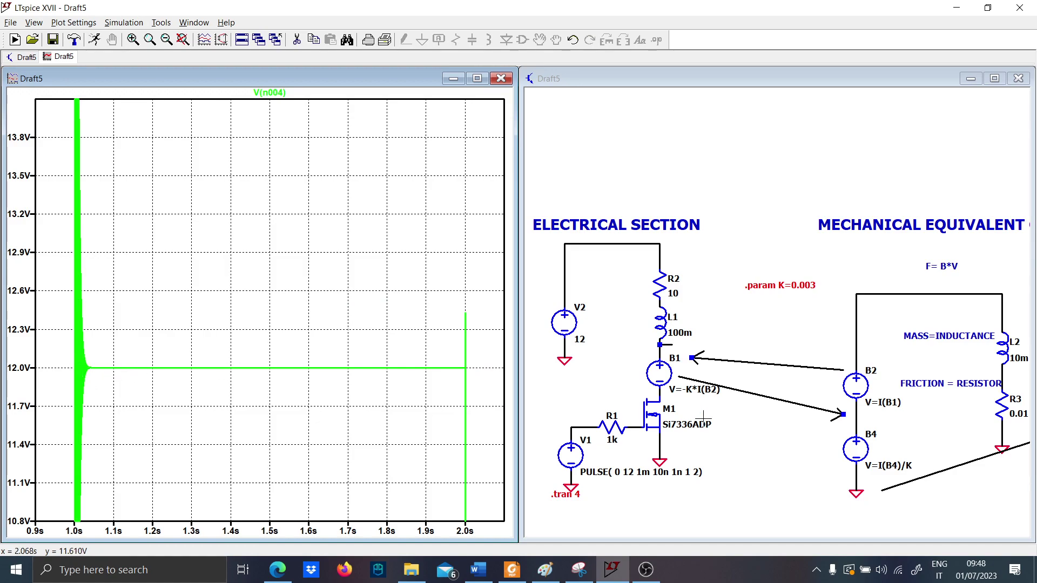
# Plot the voltage of the SPEED node in the dashed box and fit the waveform to the full simulation time
pyautogui.moveTo(704, 416); pyautogui.dragTo(370, 417)
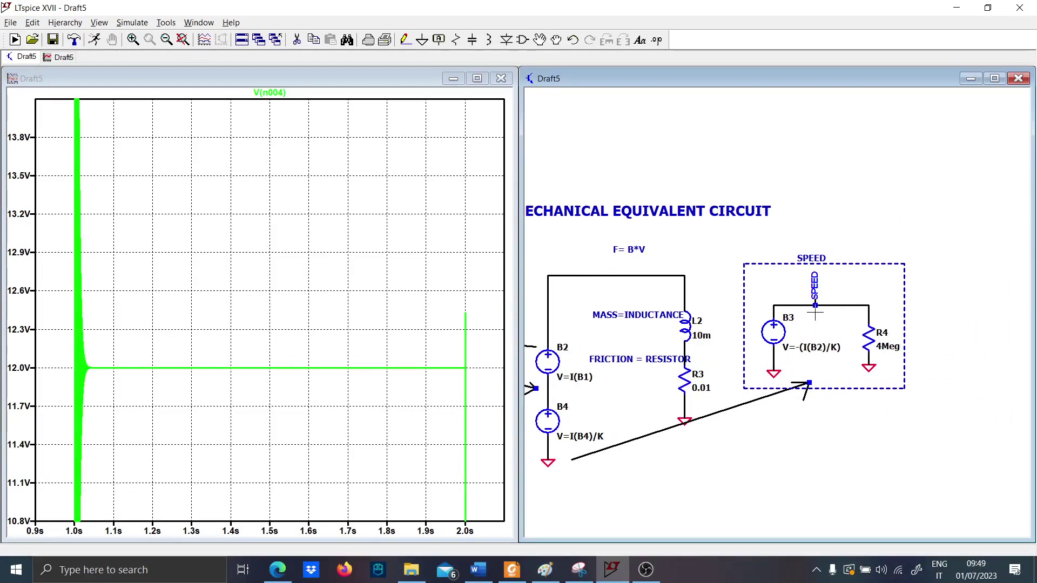
pyautogui.click(810, 302)
pyautogui.rightClick(334, 246)
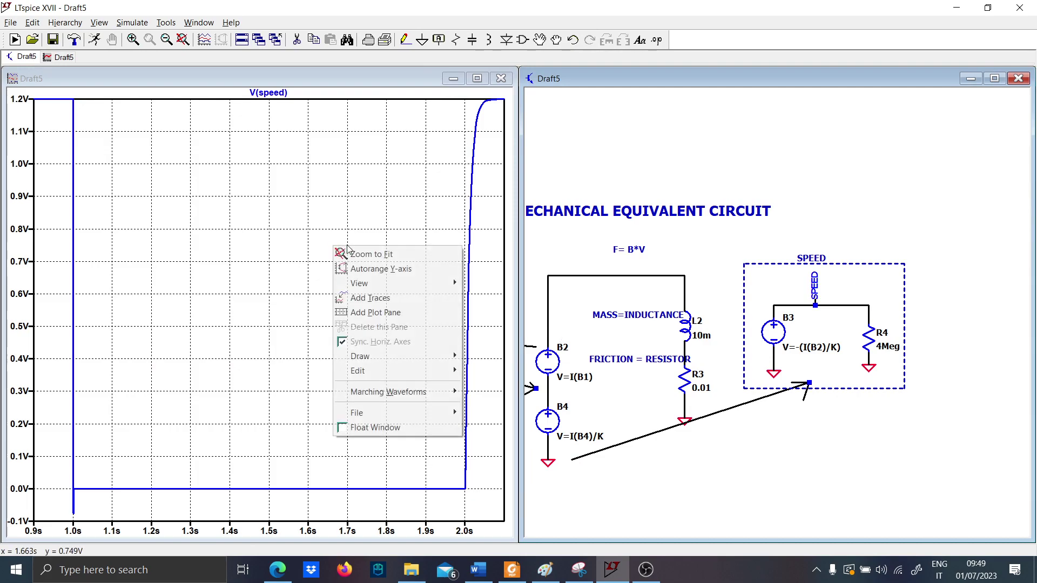
pyautogui.click(349, 255)
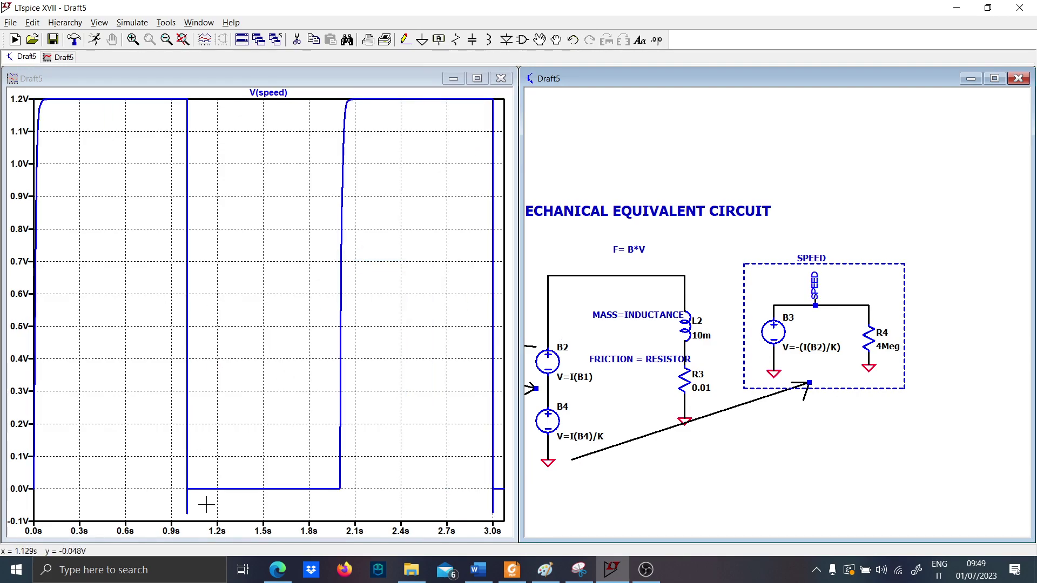
# Magnify V(speed) over 0 to 1.2 s and compare it with the current through B1, leaving only V(speed) plotted
pyautogui.moveTo(205, 505); pyautogui.dragTo(20, 89)
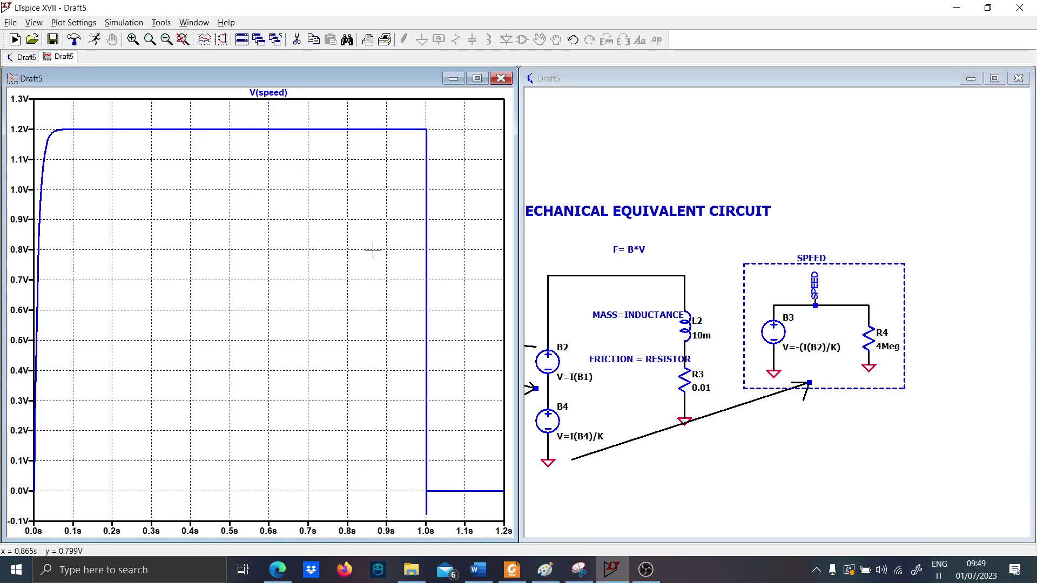
pyautogui.moveTo(656, 448); pyautogui.dragTo(833, 448)
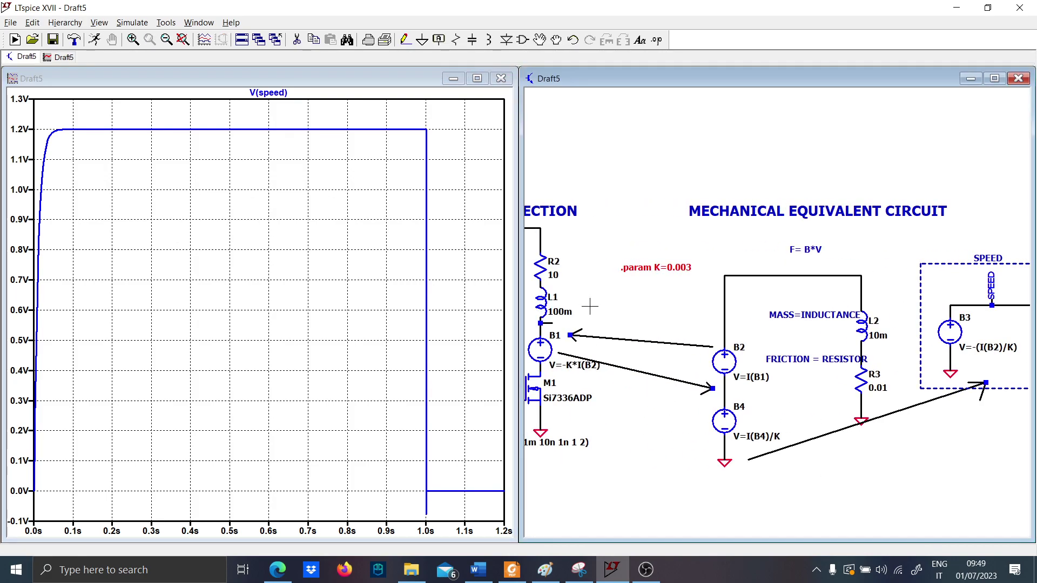
pyautogui.moveTo(590, 306); pyautogui.dragTo(683, 309)
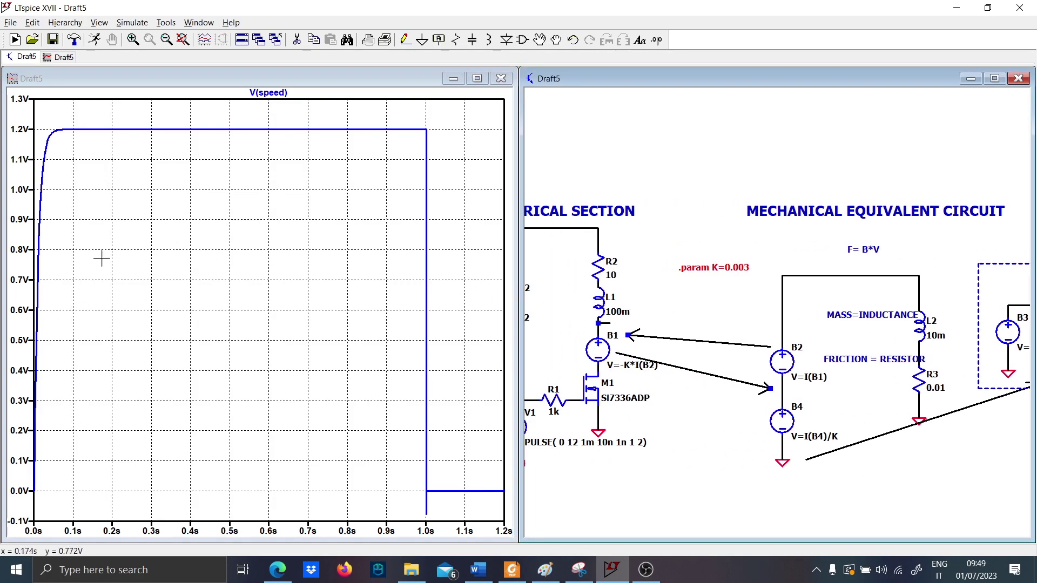
pyautogui.moveTo(563, 433); pyautogui.dragTo(604, 436)
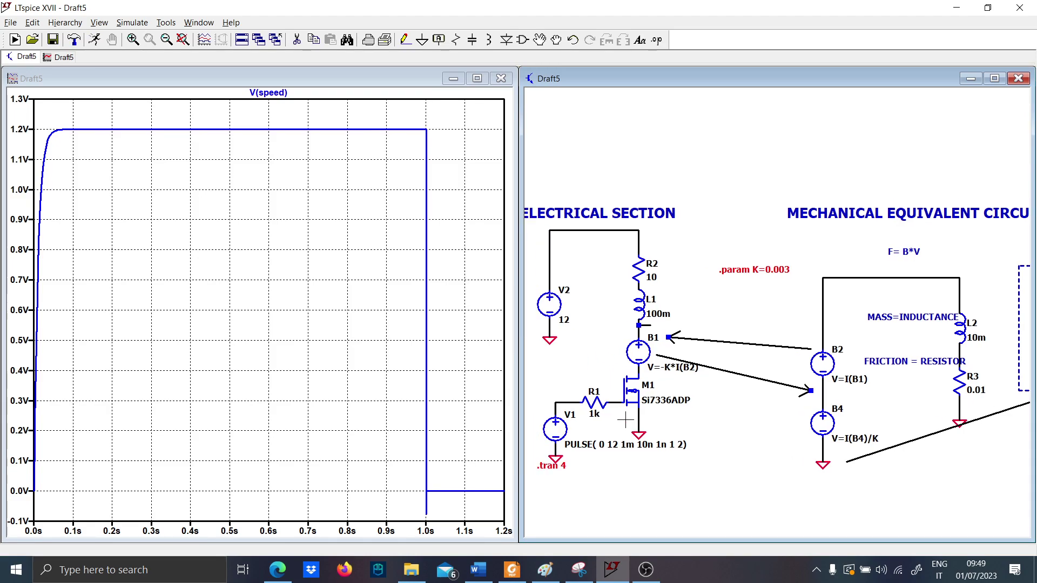
pyautogui.click(643, 354)
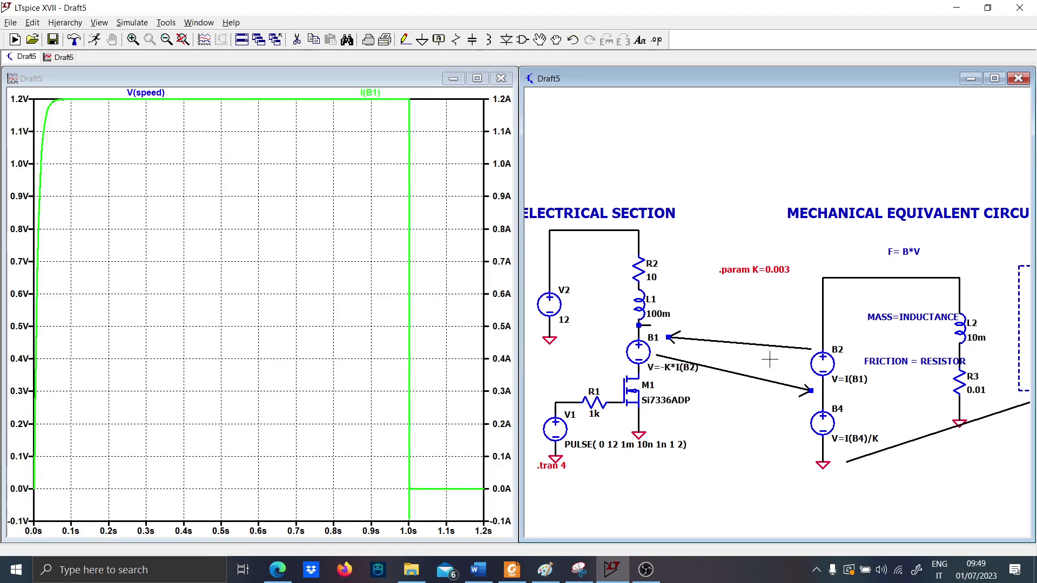
pyautogui.moveTo(770, 359); pyautogui.dragTo(650, 498)
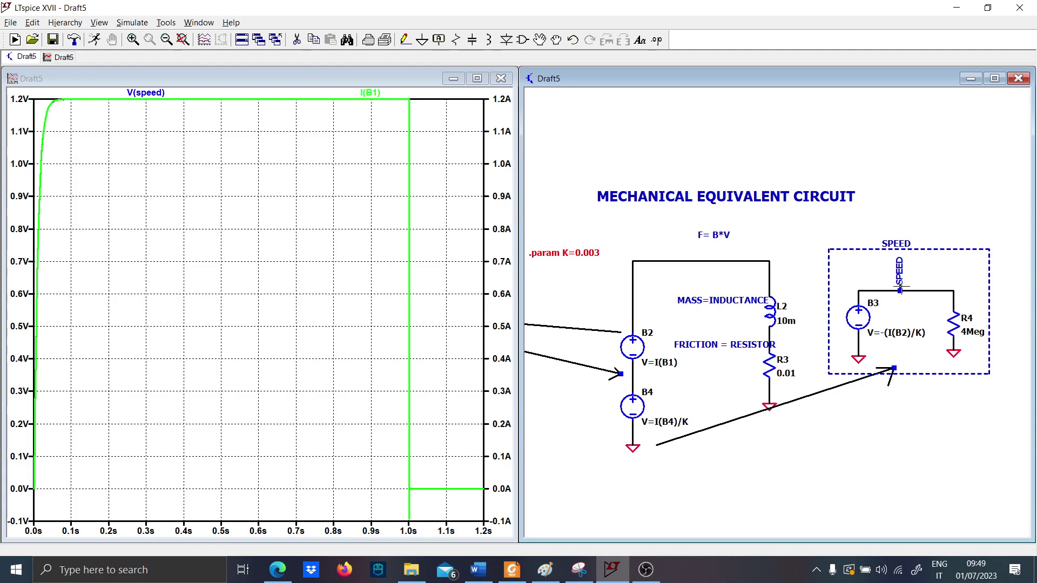
pyautogui.click(900, 286)
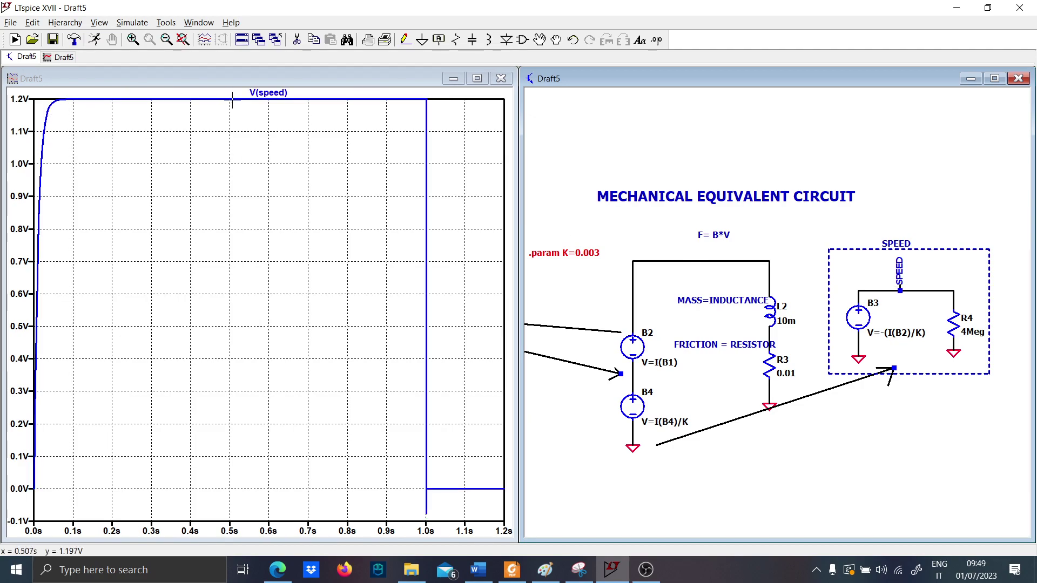
# Set the friction resistor R3 in the mechanical equivalent circuit to 0.001 and rerun the simulation
pyautogui.moveTo(567, 416); pyautogui.dragTo(667, 431)
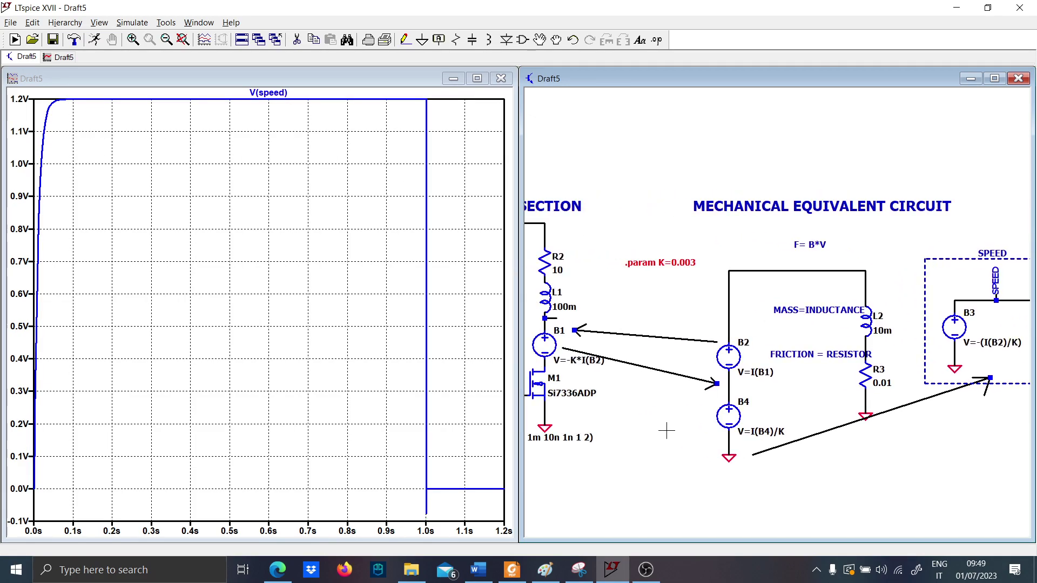
pyautogui.rightClick(882, 383)
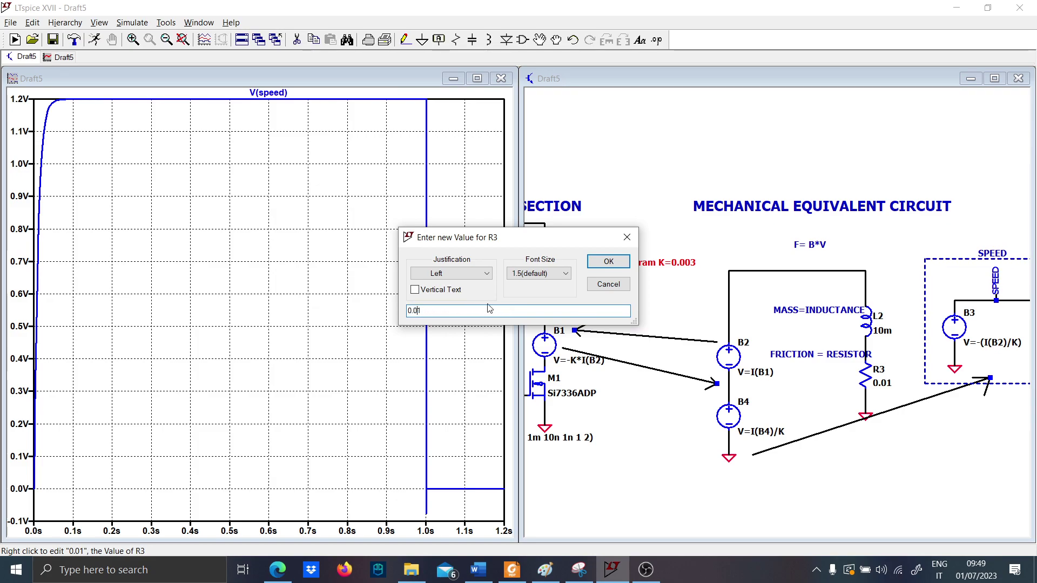
pyautogui.write('0.001')
pyautogui.press('Return')
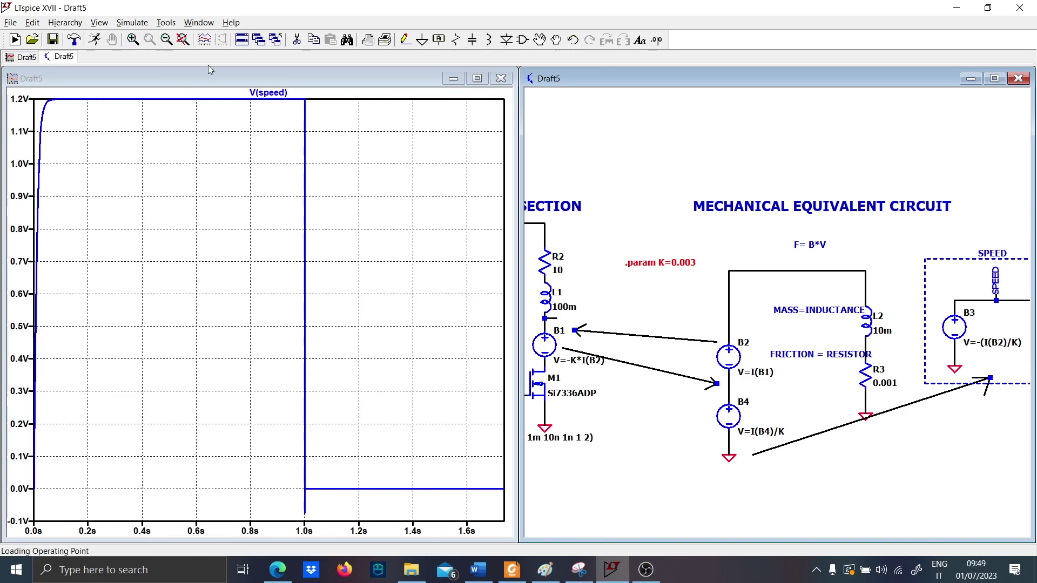
# Set R2 in the electrical section to 5 and rerun the simulation, halting it before the full 4 s
pyautogui.moveTo(672, 273); pyautogui.dragTo(694, 289)
pyautogui.rightClick(654, 280)
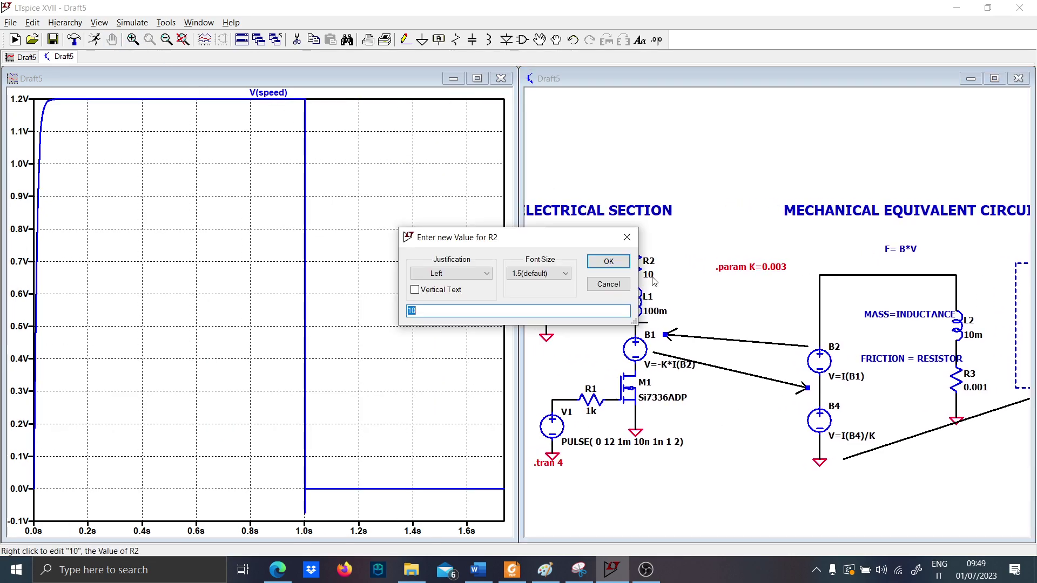
pyautogui.write('5')
pyautogui.press('Return')
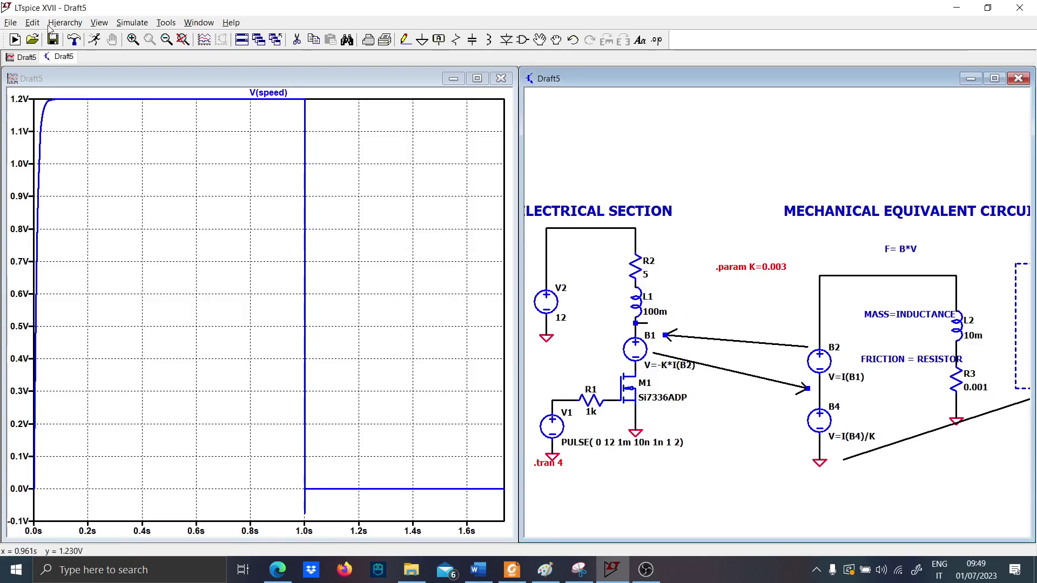
pyautogui.click(93, 48)
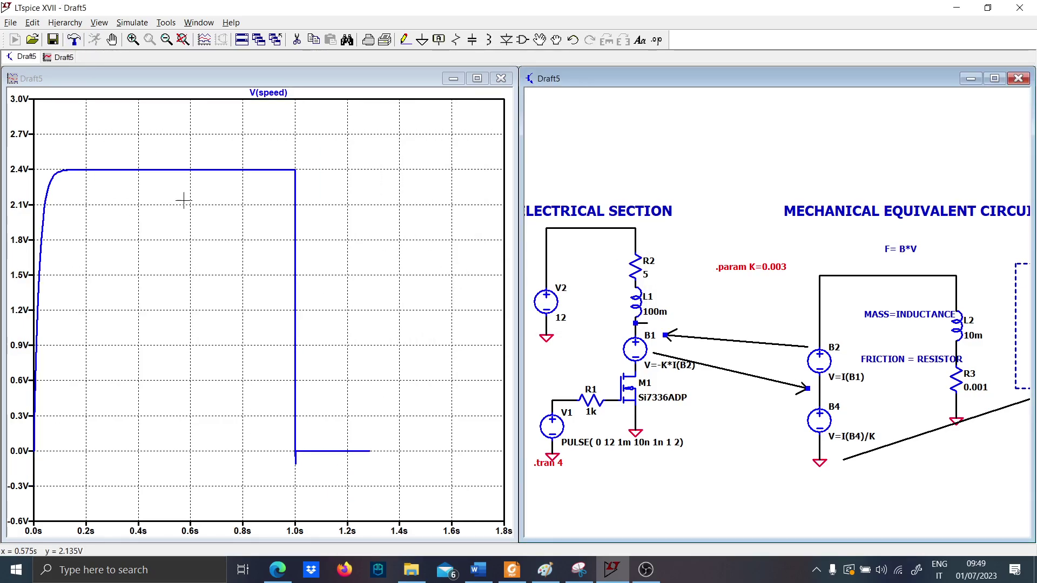
pyautogui.click(113, 45)
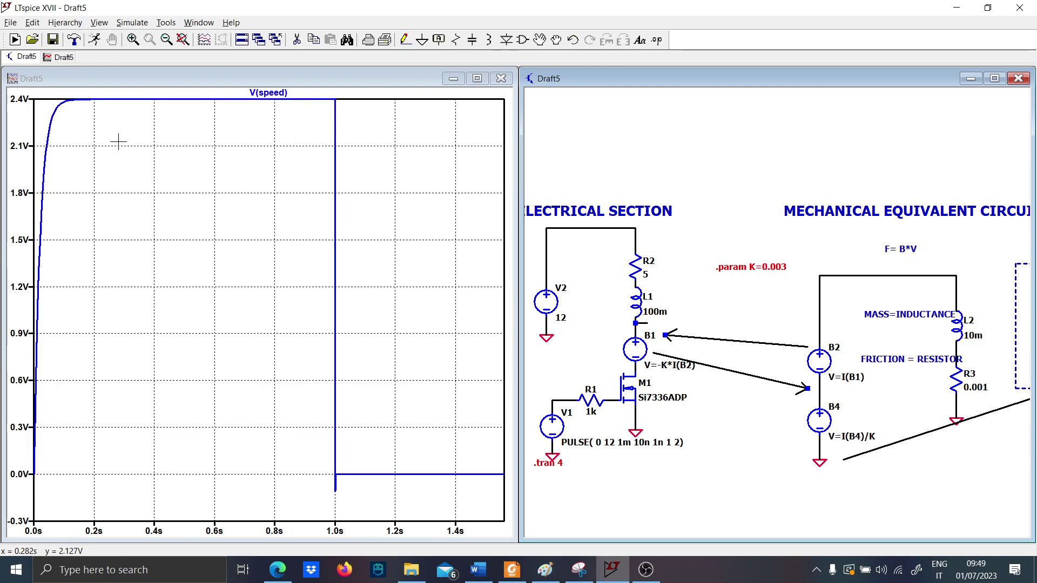
# Plot the voltage at the node between L1 and B1 and magnify the switch-off spike around 1 s
pyautogui.scroll(1, 591, 261)
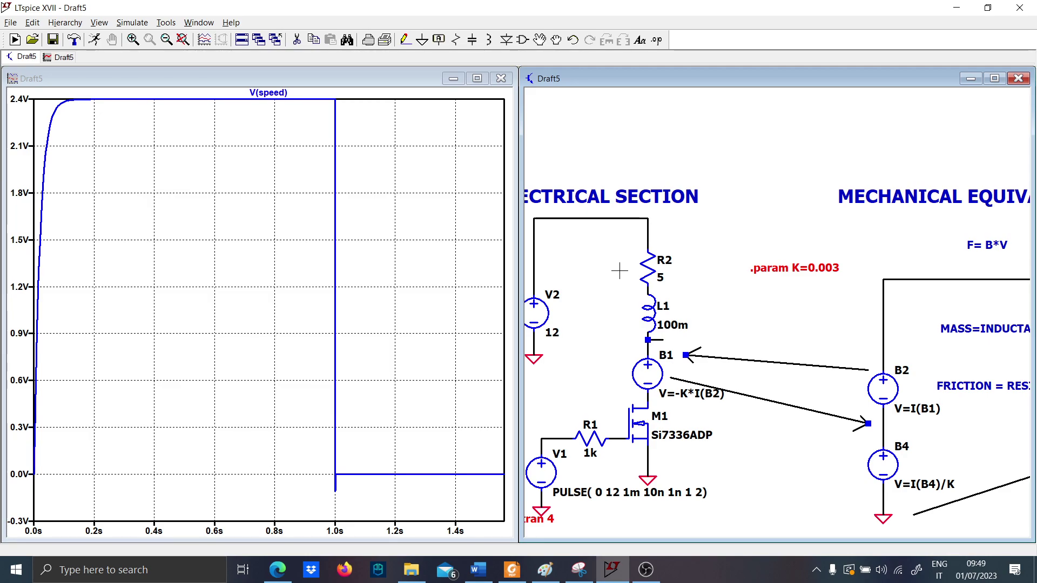
pyautogui.moveTo(844, 449); pyautogui.dragTo(813, 420)
pyautogui.scroll(-1, 768, 424)
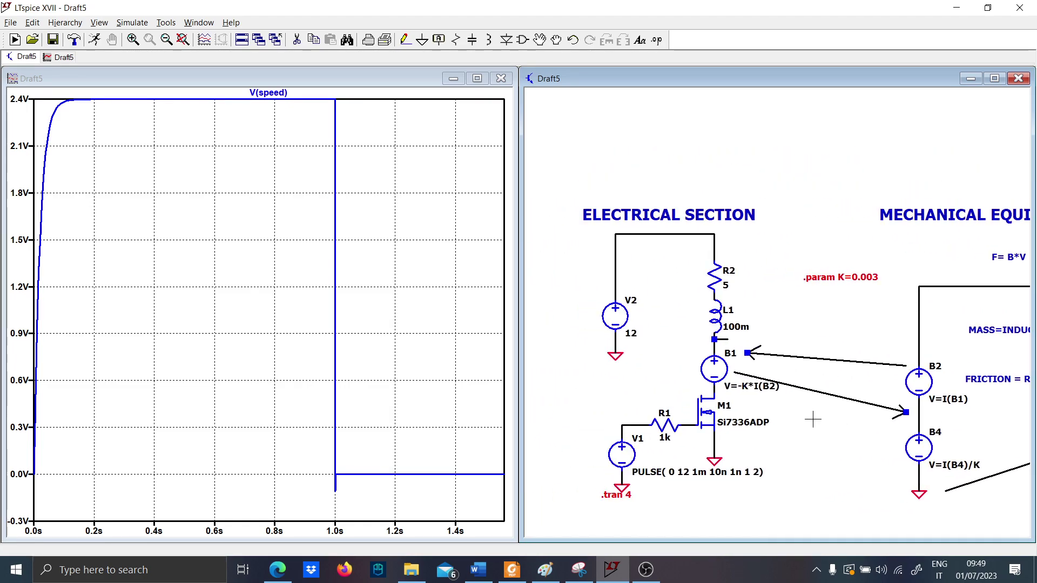
pyautogui.click(721, 341)
pyautogui.moveTo(318, 473); pyautogui.dragTo(348, 497)
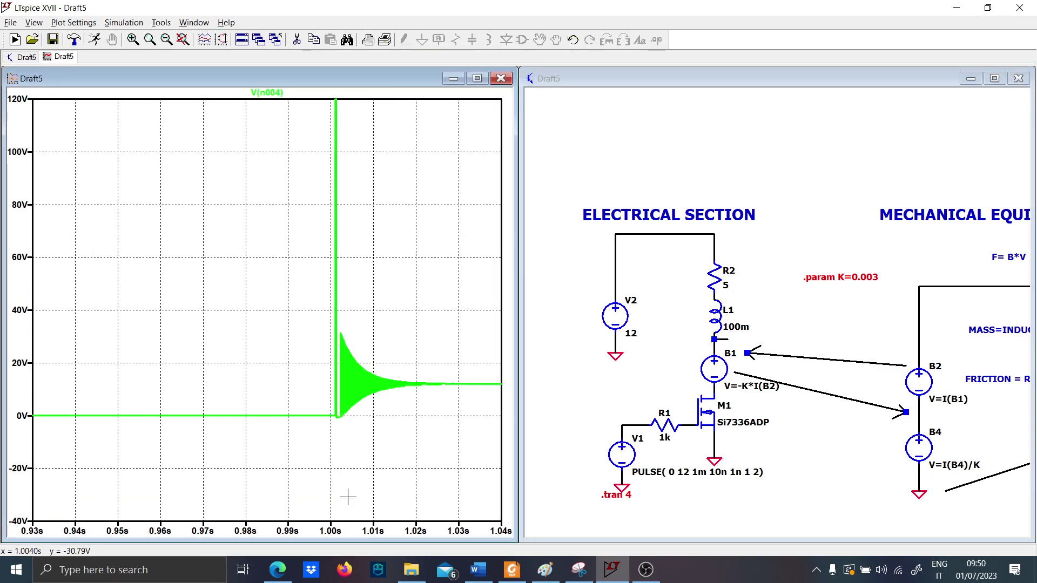
# Set inductor L1 to 10m and rerun the simulation, halting it shortly after the 1 s switch-off
pyautogui.rightClick(746, 331)
pyautogui.write('10m')
pyautogui.press('Return')
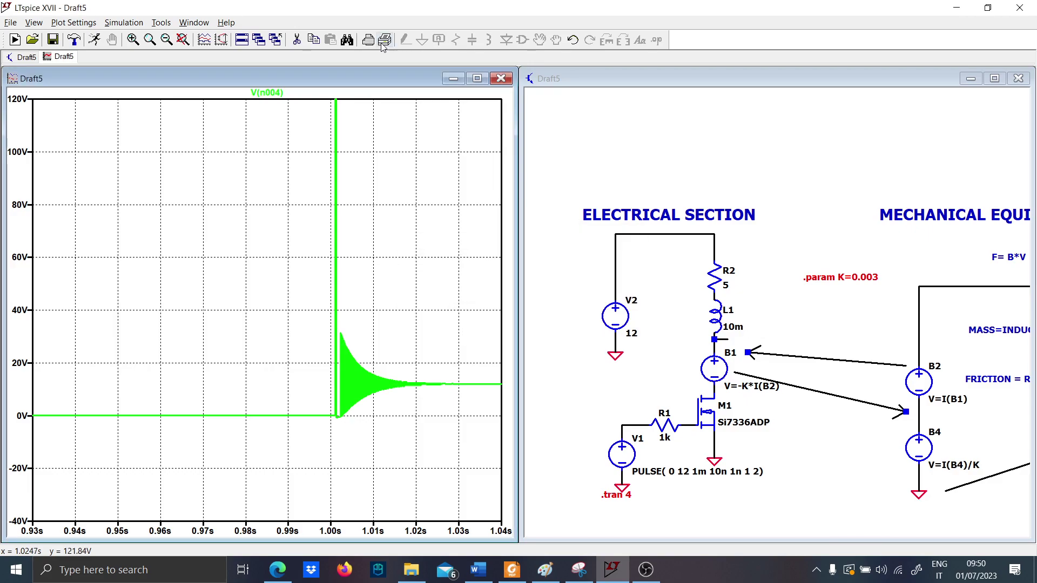
pyautogui.click(95, 40)
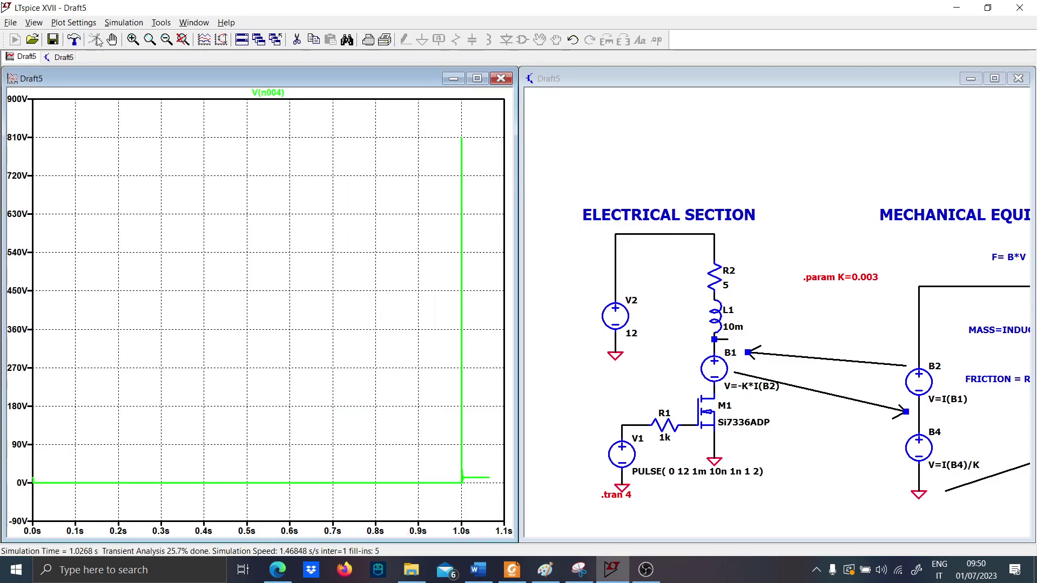
pyautogui.click(111, 40)
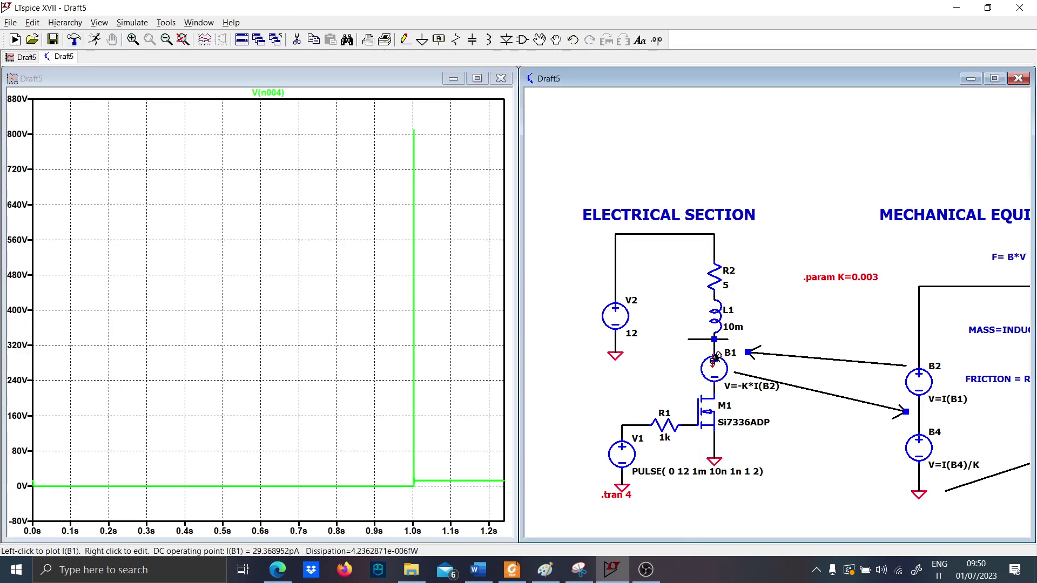
# Add a freewheeling diode from the B1–M1 junction up to the 12 V supply rail, parallel to the R2–L1–B1 branch
pyautogui.click(715, 385)
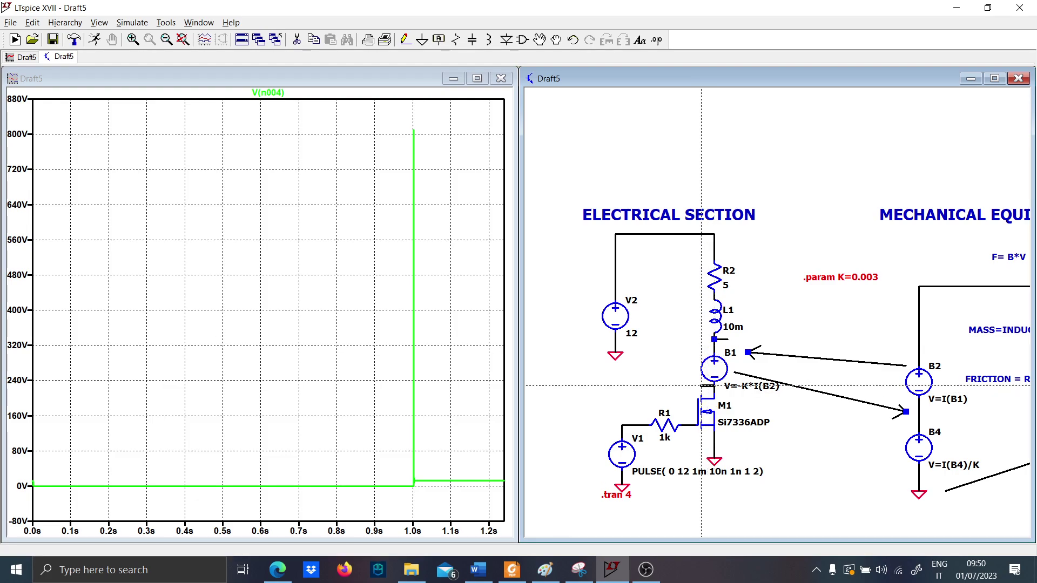
pyautogui.click(661, 233)
pyautogui.press('d')
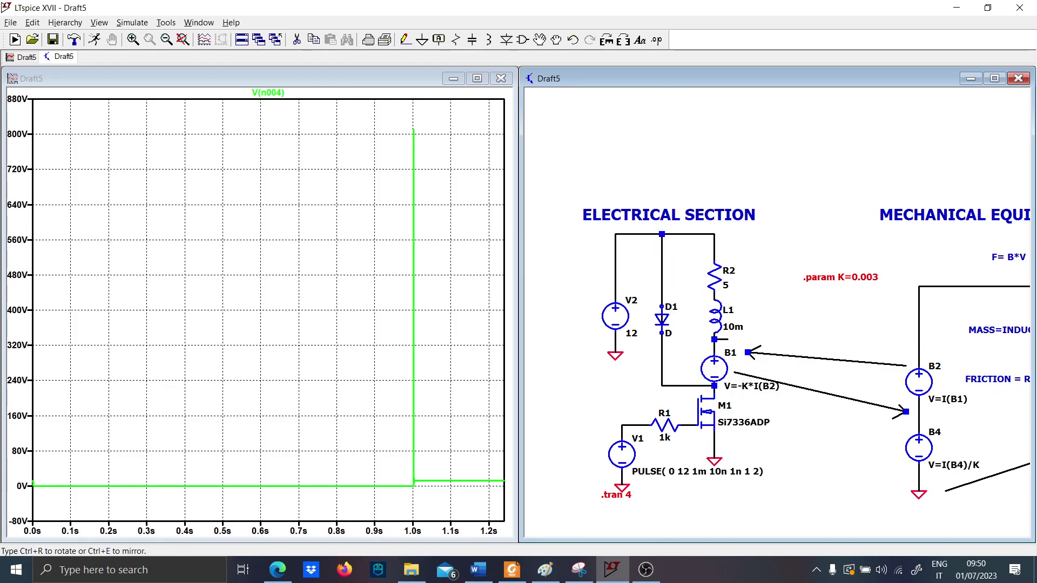
pyautogui.click(654, 307)
pyautogui.press('Escape')
# Assign the 1N5817 Schottky model to diode D1 and rerun the simulation
pyautogui.rightClick(661, 319)
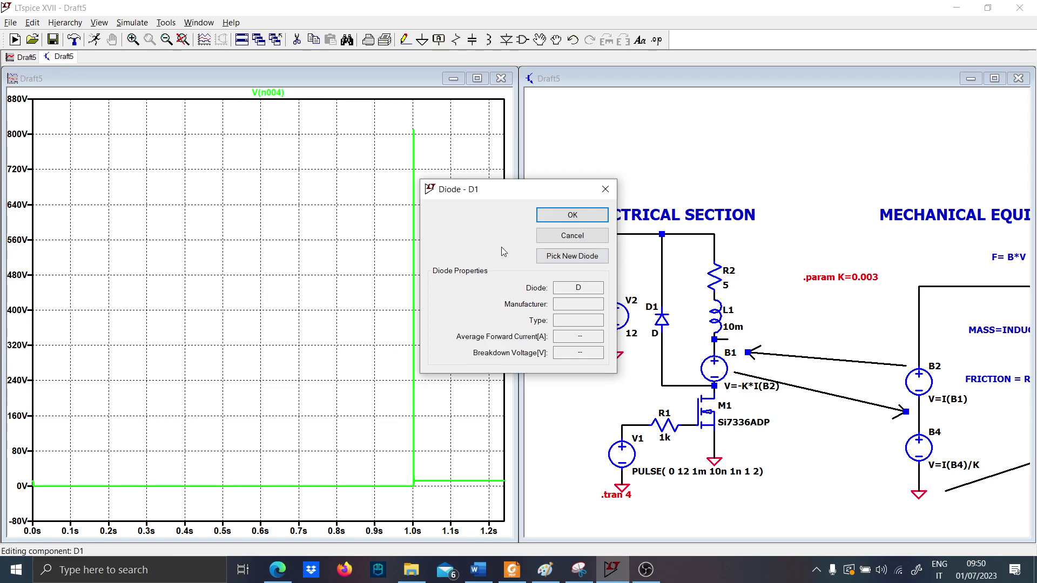
pyautogui.click(550, 257)
pyautogui.click(527, 304)
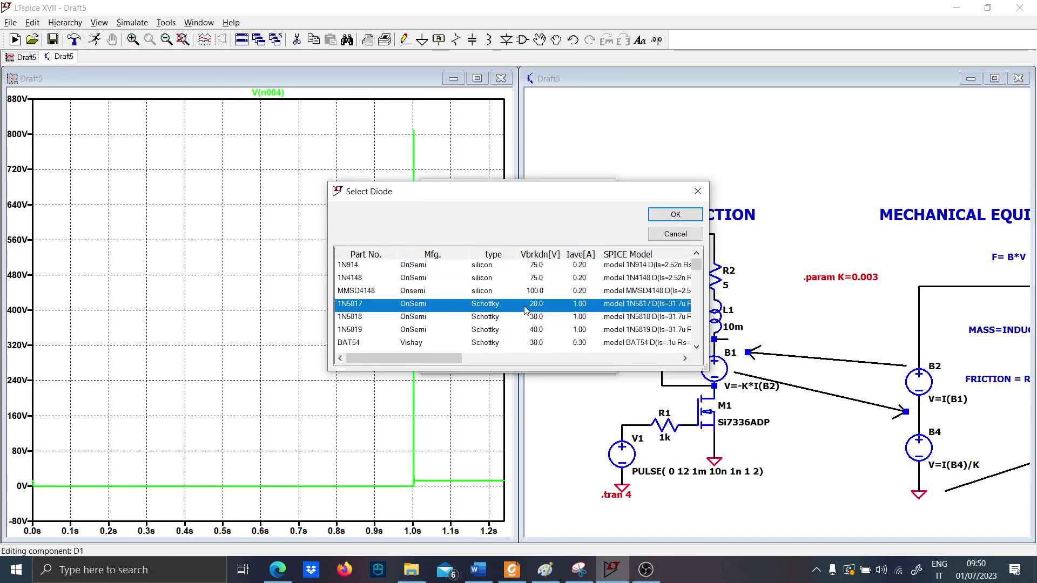
pyautogui.click(682, 215)
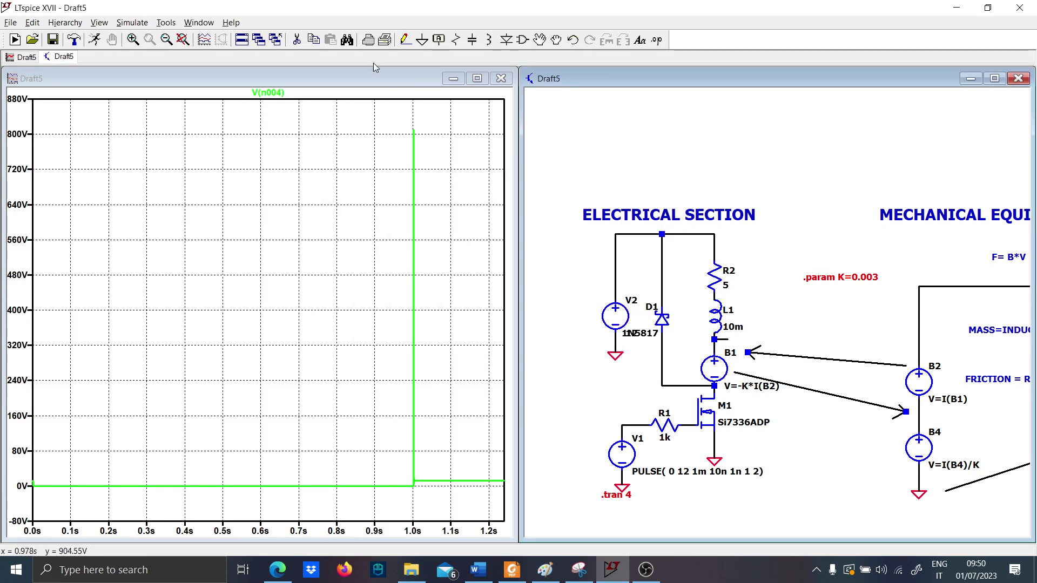
pyautogui.click(94, 39)
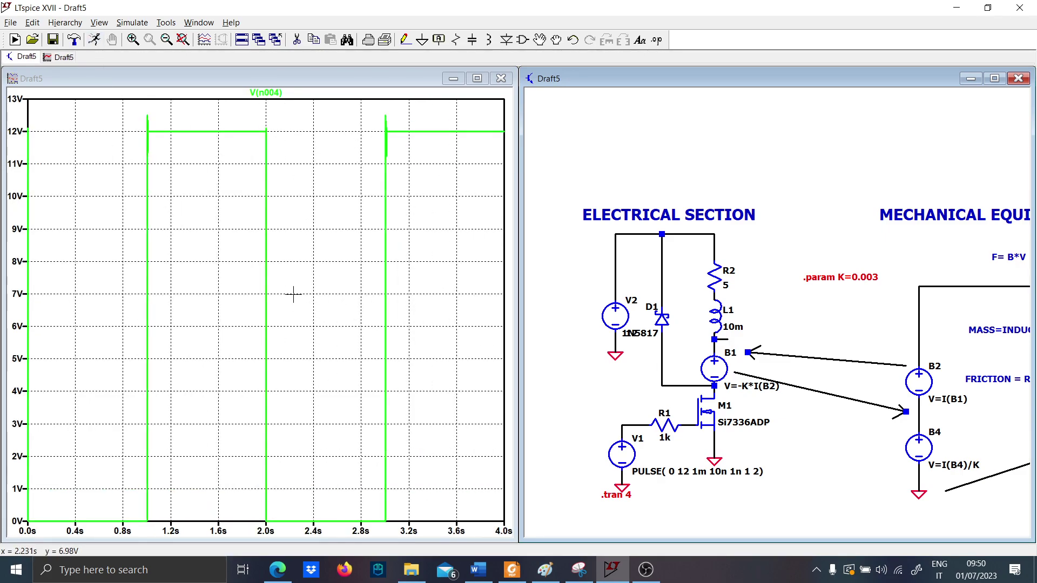
# Extend the wire stub at the node between L1 and B1 and label the net emf
pyautogui.click(317, 248)
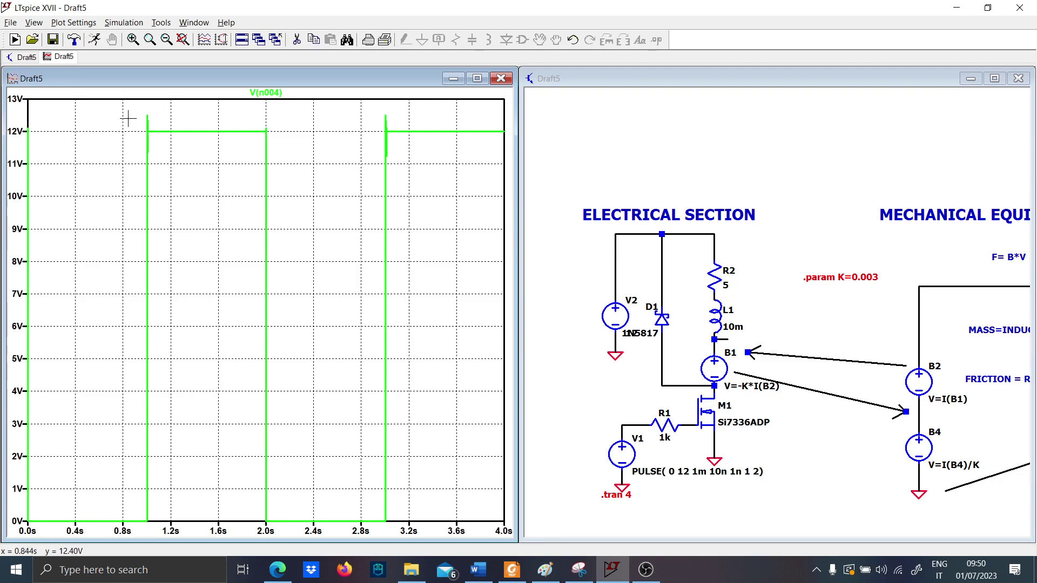
pyautogui.click(722, 340)
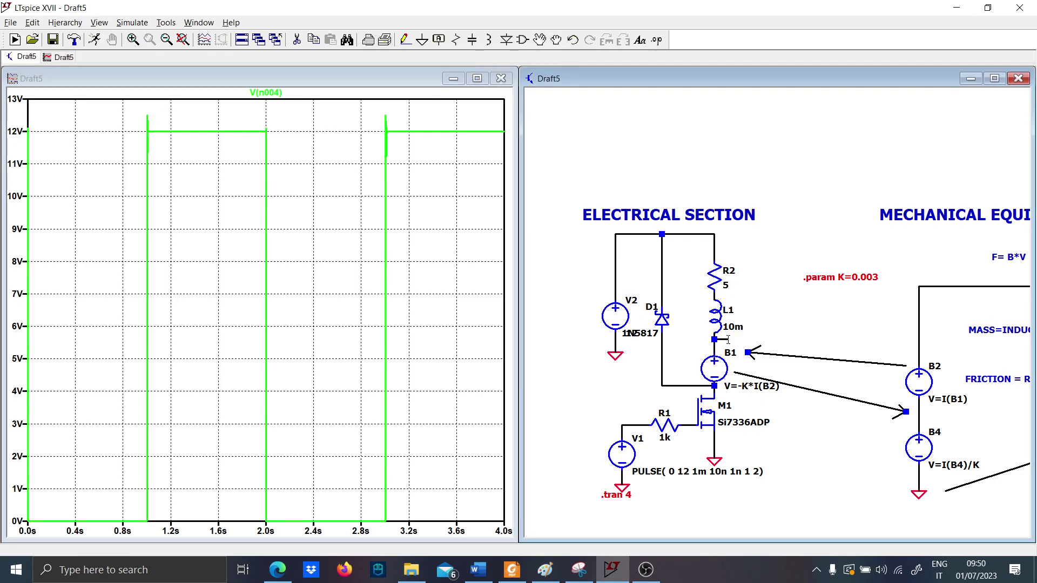
pyautogui.press('F3')
pyautogui.click(714, 339)
pyautogui.press('F4')
pyautogui.write('emf')
pyautogui.press('Return')
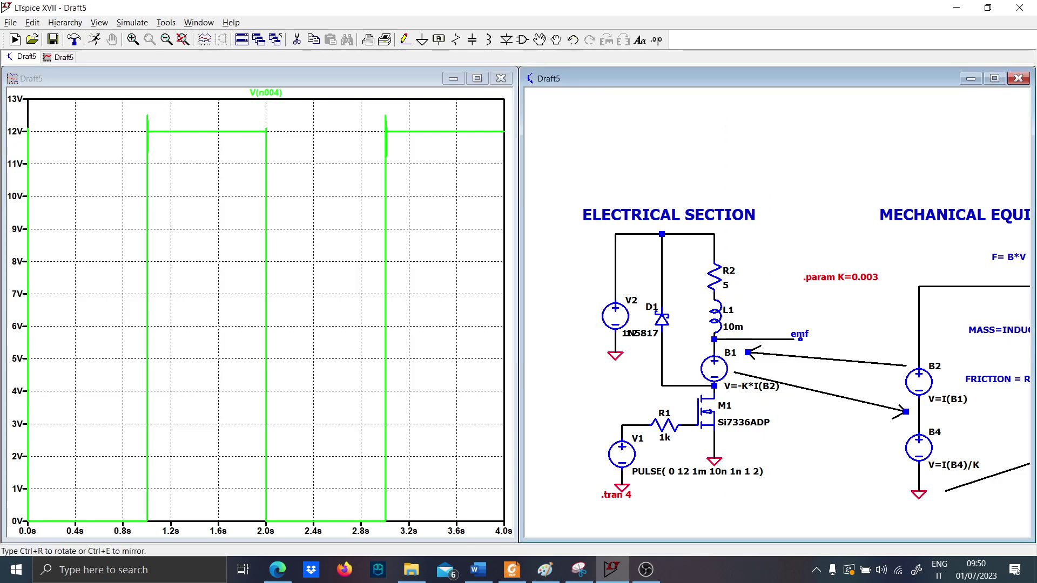
pyautogui.click(794, 339)
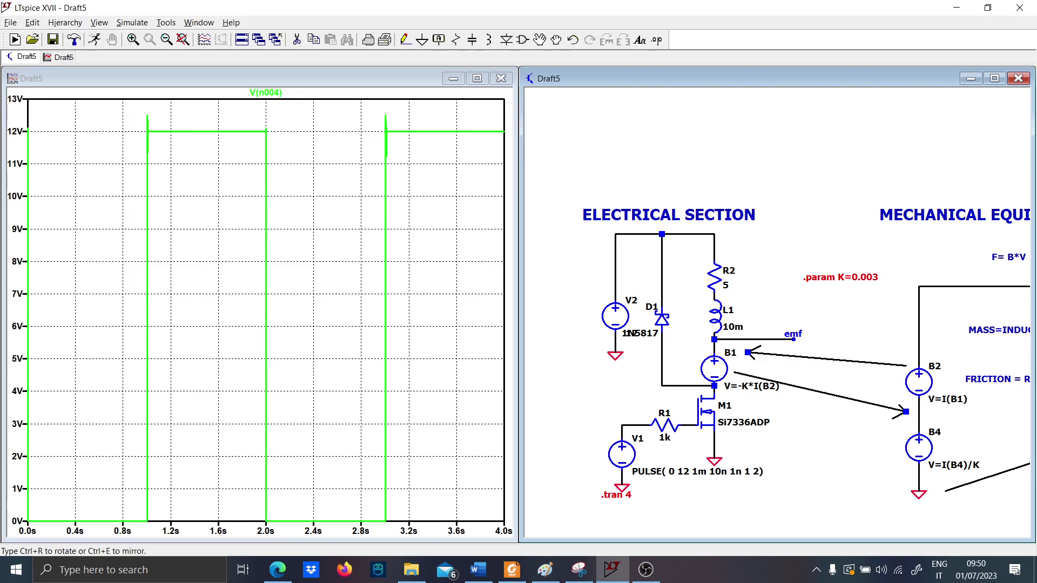
# Rerun the simulation and plot the voltage of the emf net
pyautogui.click(97, 40)
pyautogui.click(785, 340)
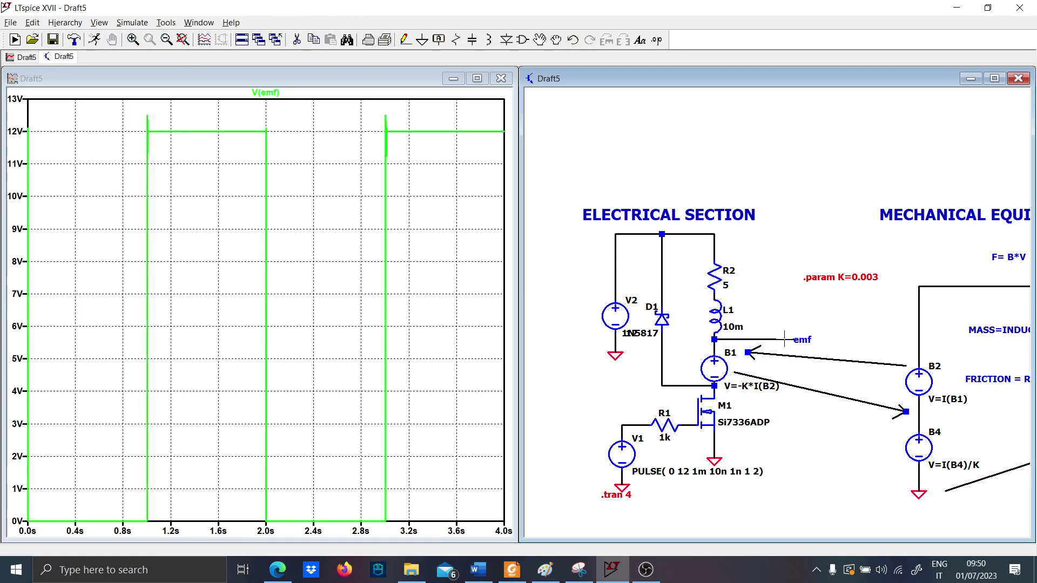
pyautogui.click(158, 154)
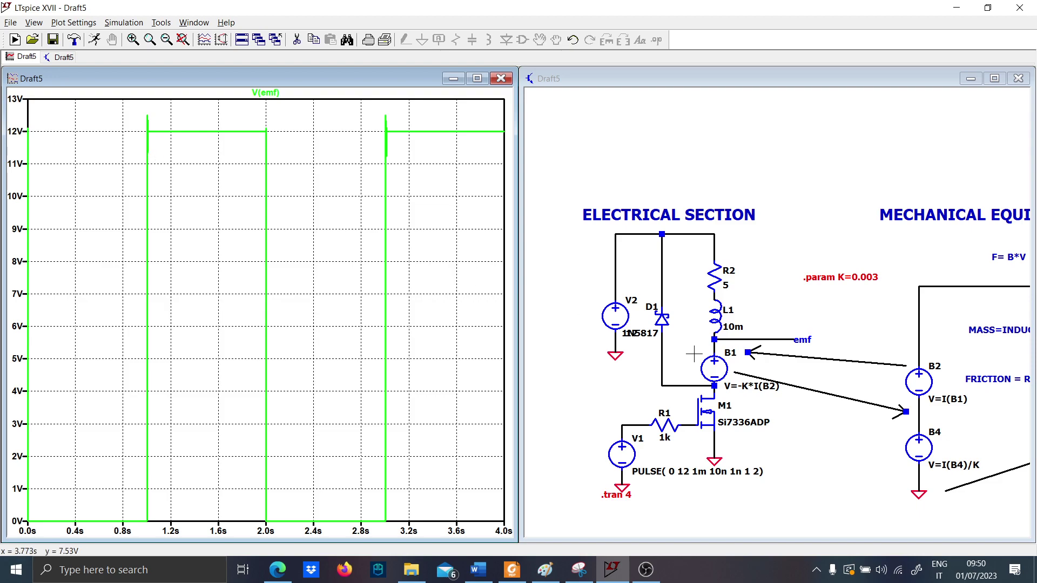
# Set L1 to 100m, rerun the simulation and magnify V(emf) over about 0.8 s to 2.6 s
pyautogui.rightClick(740, 326)
pyautogui.write('100m')
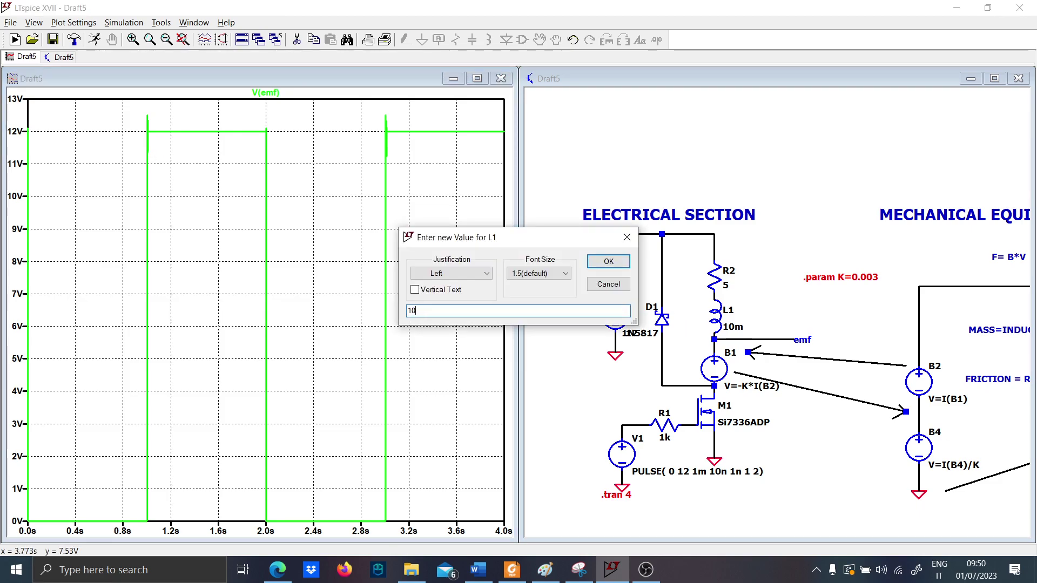
pyautogui.press('Return')
pyautogui.click(94, 40)
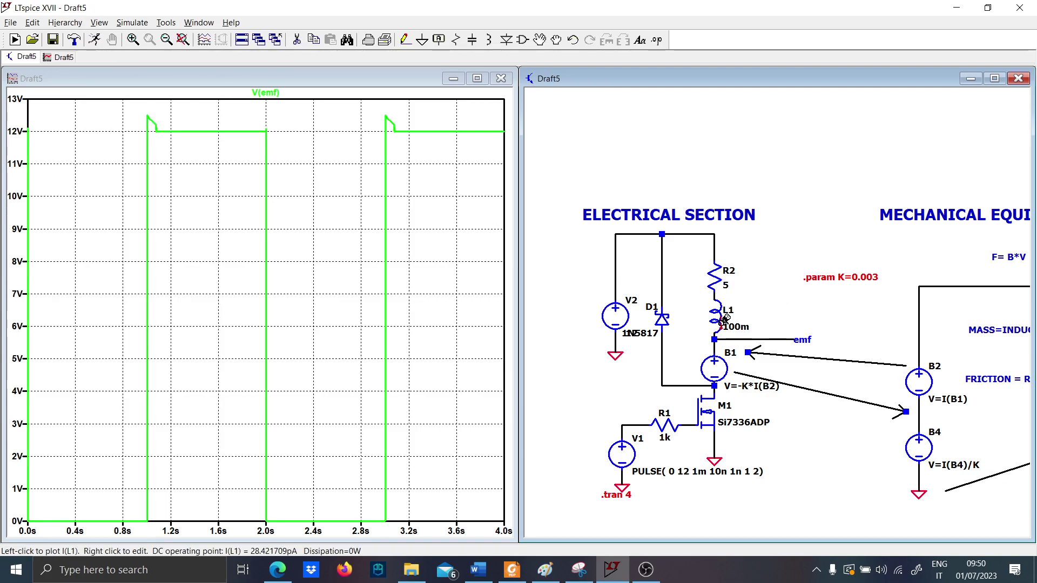
pyautogui.moveTo(130, 113); pyautogui.dragTo(324, 313)
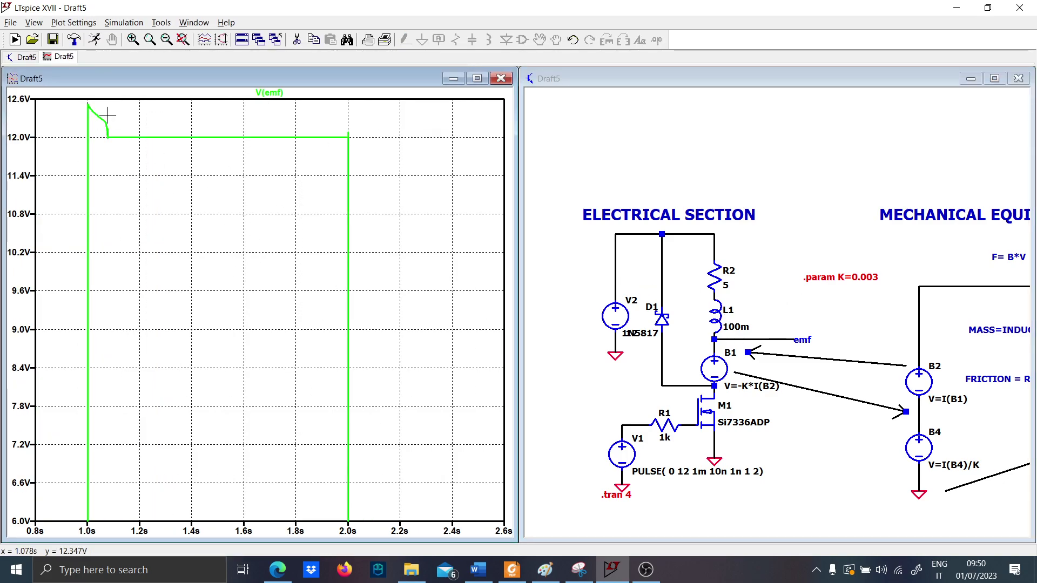
# Magnify the V(emf) turn-off pulse, then add a plot pane with the current through diode D1
pyautogui.moveTo(75, 102); pyautogui.dragTo(356, 169)
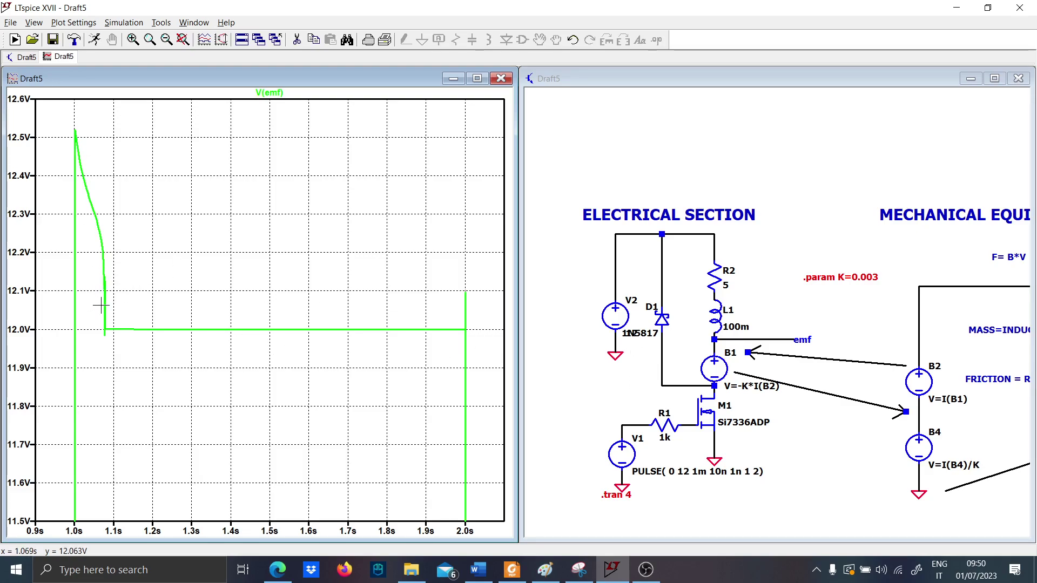
pyautogui.click(665, 338)
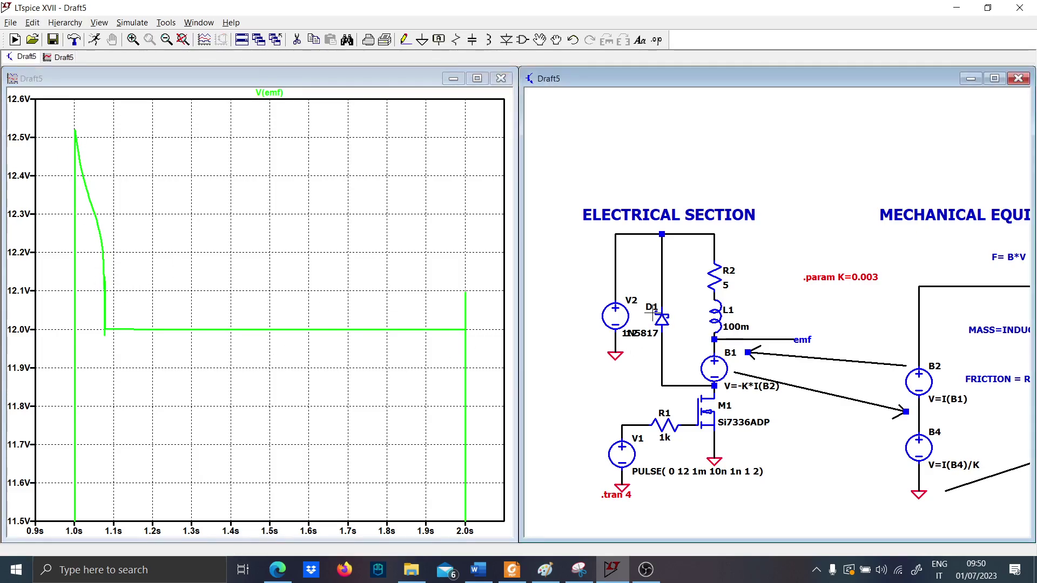
pyautogui.rightClick(320, 238)
pyautogui.click(348, 304)
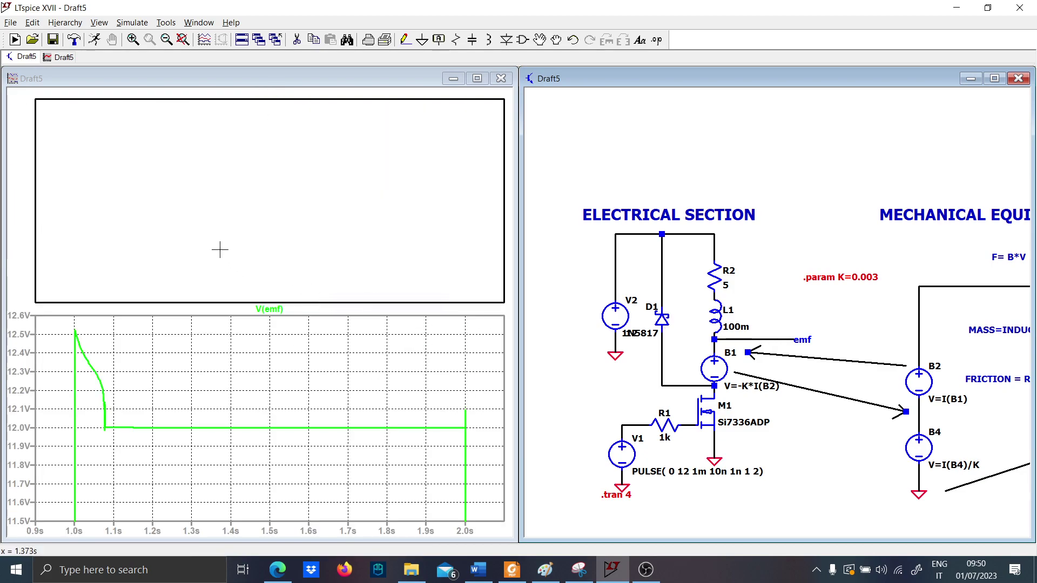
pyautogui.click(663, 321)
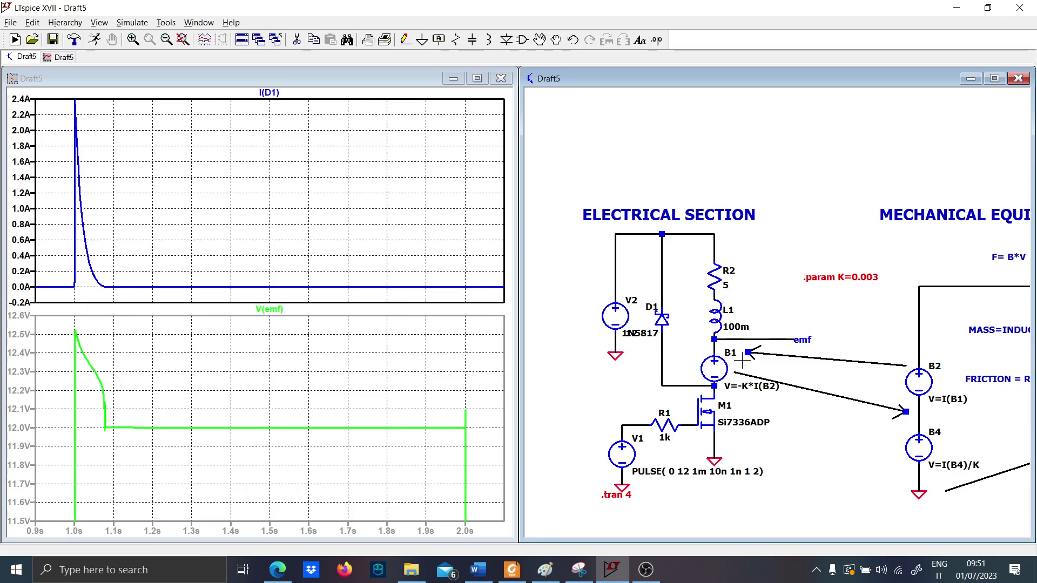
# Change the .param statement so that K equals 0.03
pyautogui.hscroll(3, 777, 330)
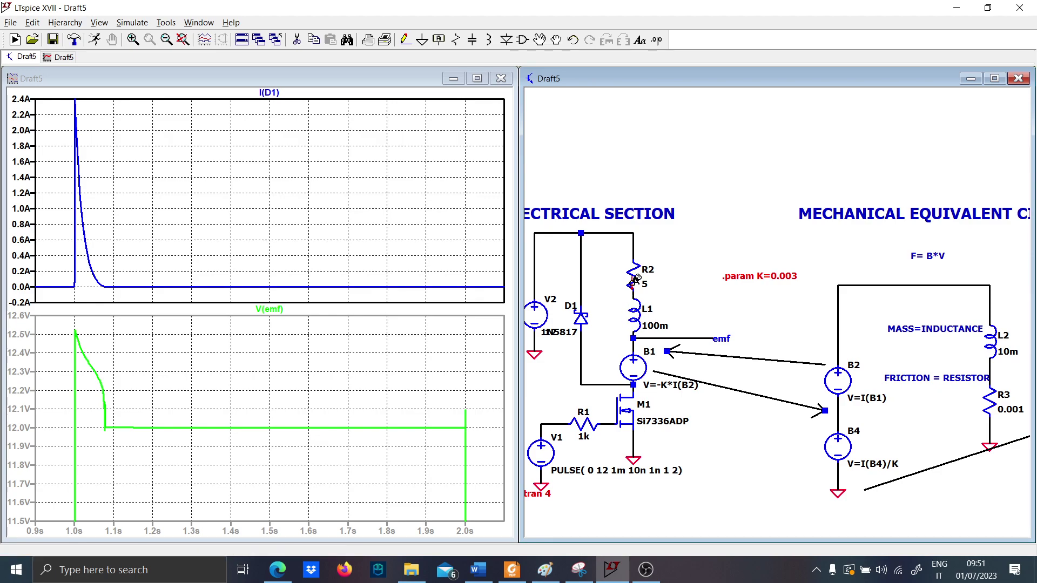
pyautogui.hscroll(5, 757, 238)
pyautogui.hscroll(4, 605, 294)
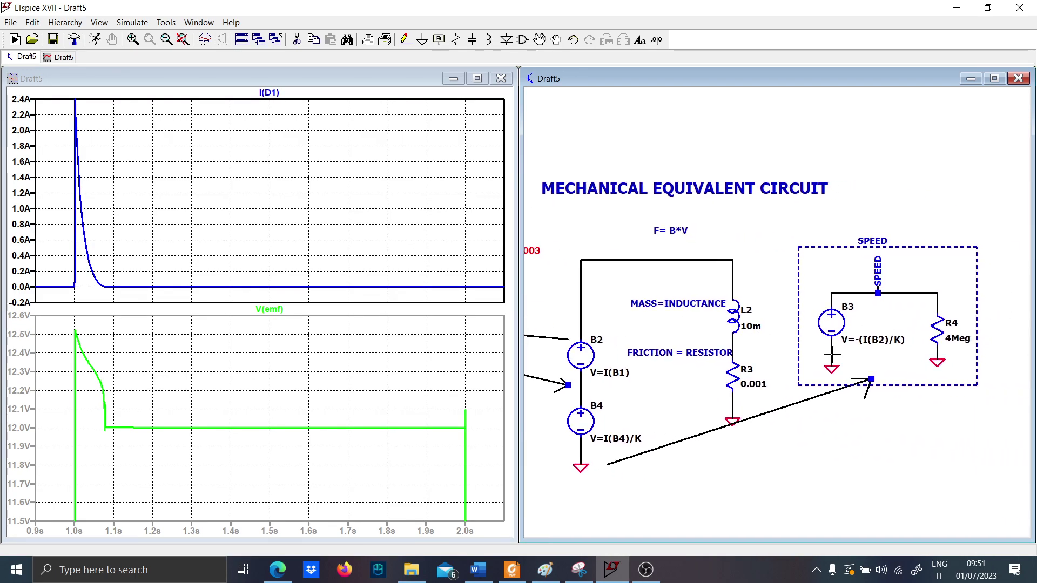
pyautogui.hscroll(-3, 882, 428)
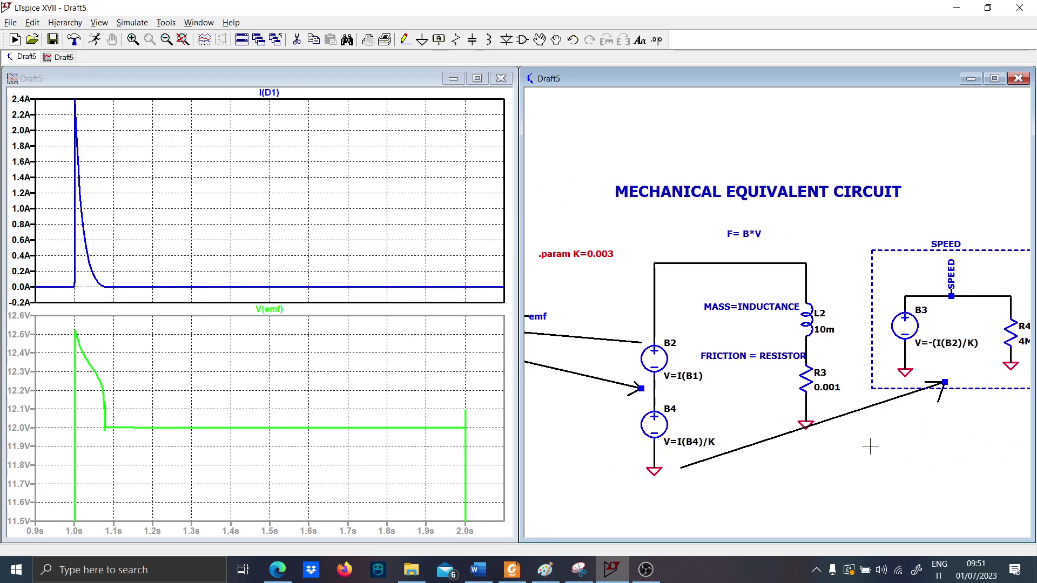
pyautogui.hscroll(-6, 887, 509)
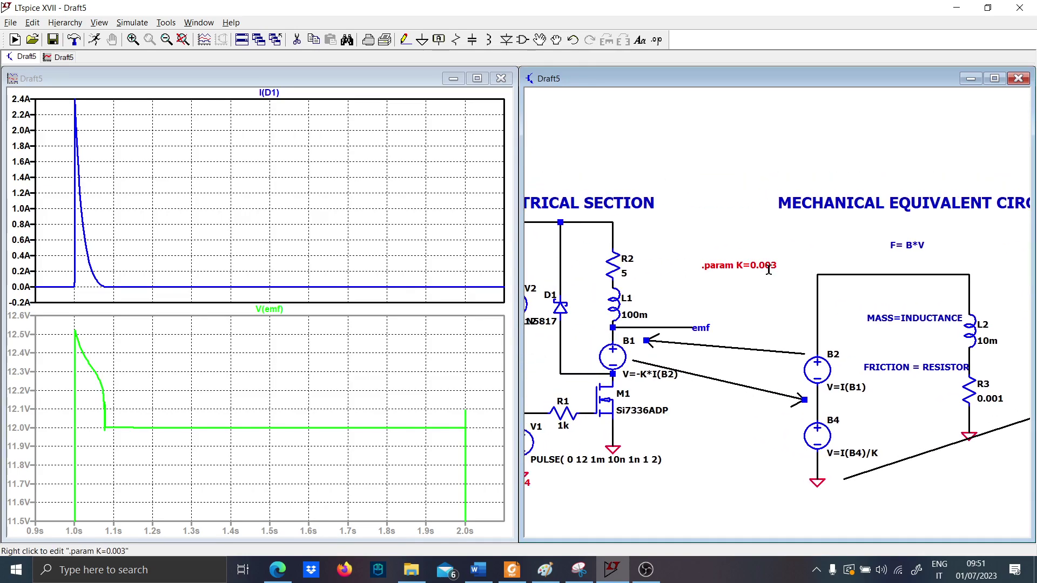
pyautogui.rightClick(739, 265)
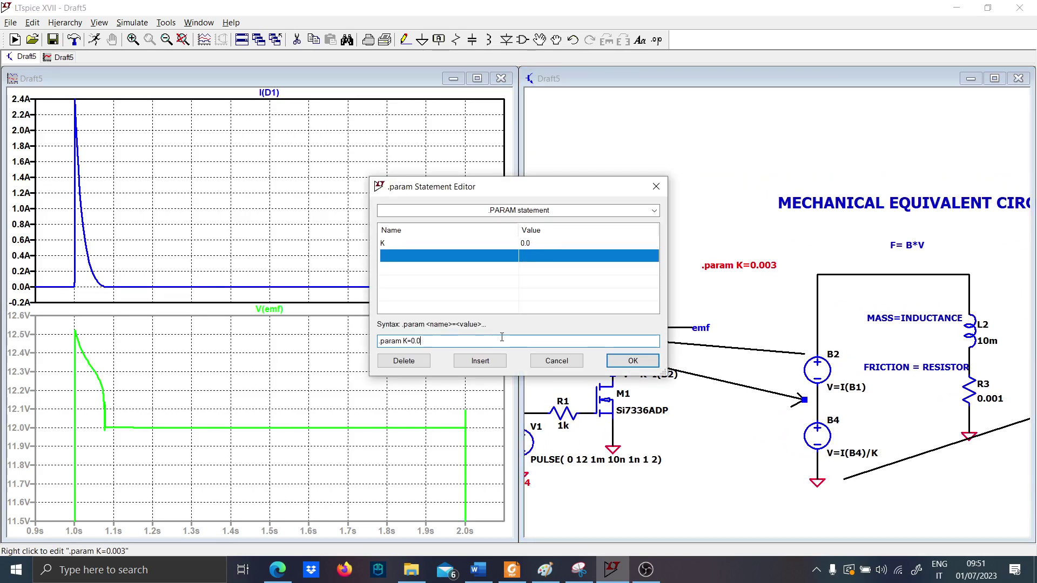
pyautogui.write('3')
pyautogui.press('Return')
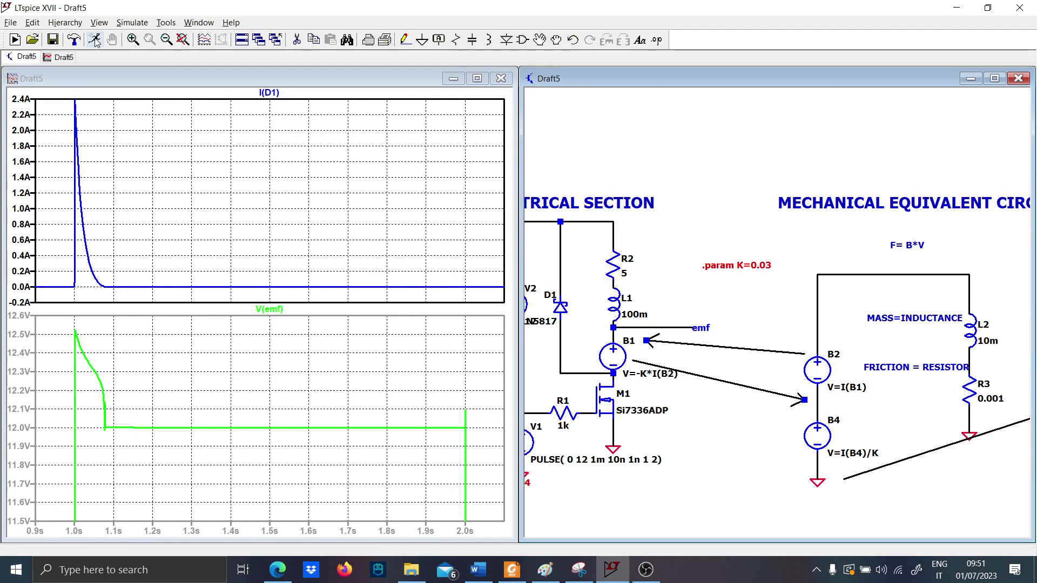
# Add another plot pane with the voltage of the SPEED net and rerun the simulation
pyautogui.rightClick(173, 139)
pyautogui.click(238, 213)
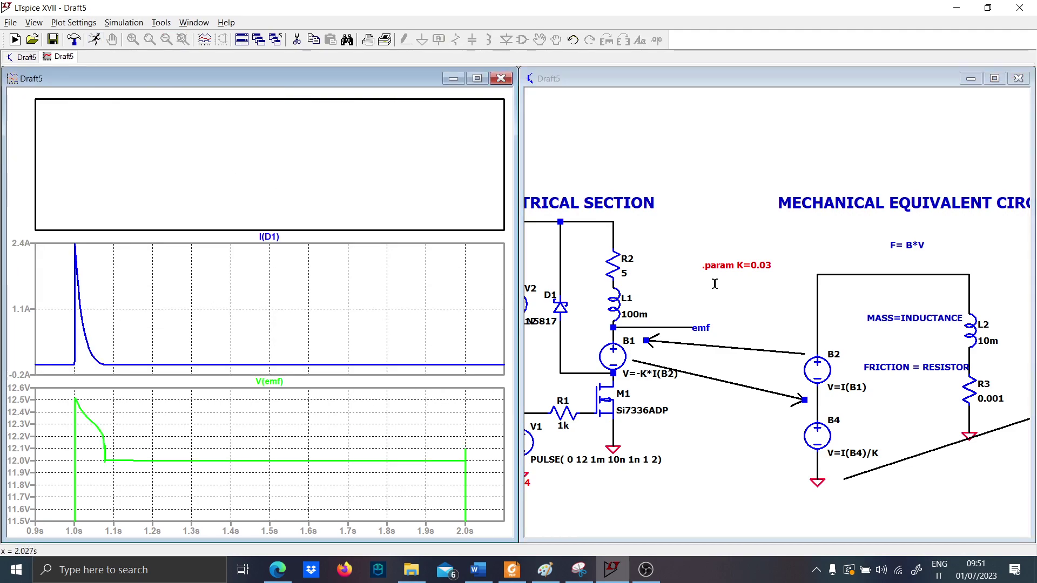
pyautogui.moveTo(776, 234); pyautogui.dragTo(522, 263)
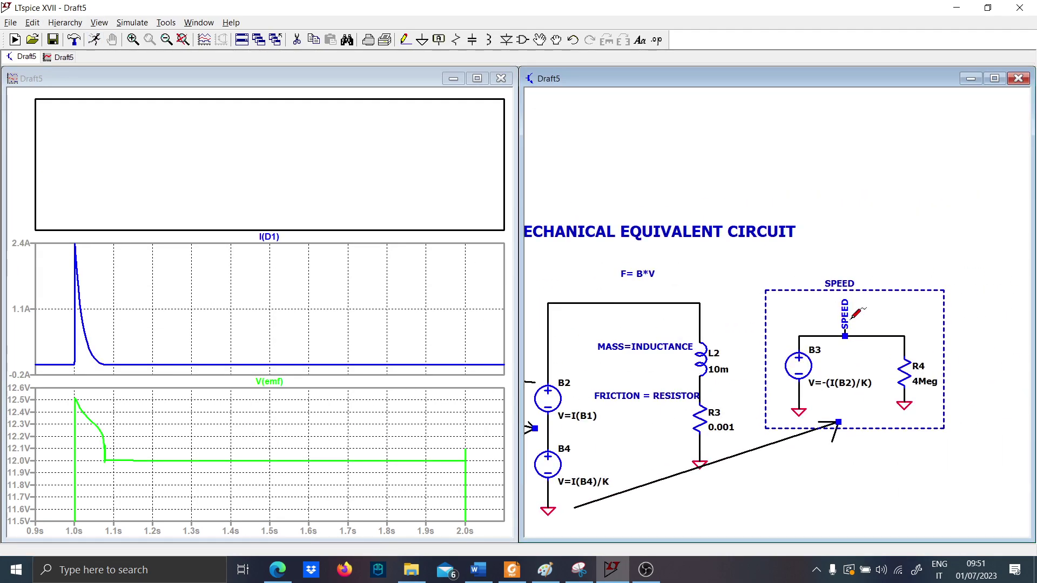
pyautogui.click(852, 318)
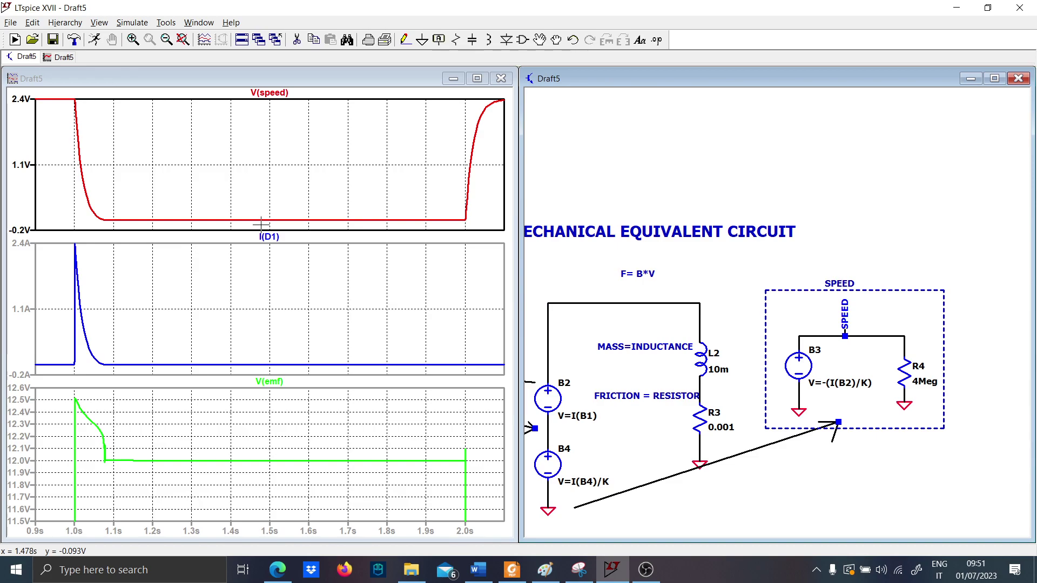
pyautogui.click(96, 42)
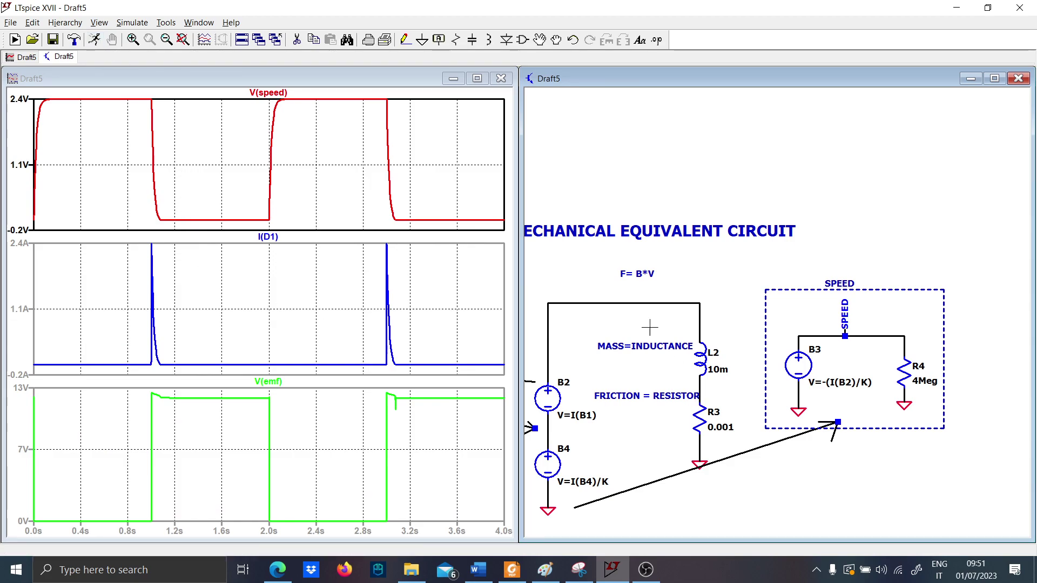
# Assign the DFLS220L Schottky model to diode D1 and rerun the simulation
pyautogui.moveTo(650, 327); pyautogui.dragTo(913, 287)
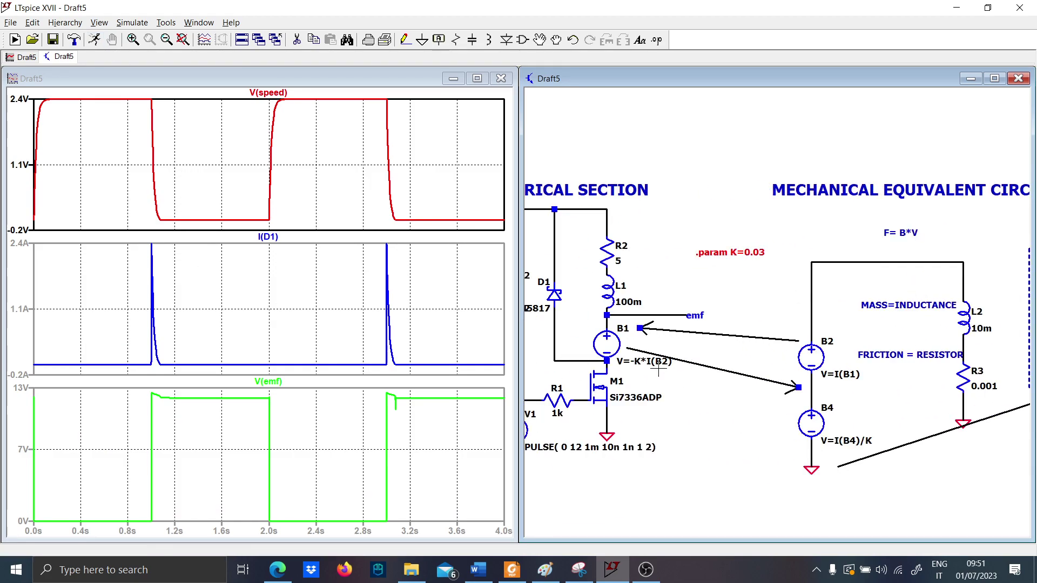
pyautogui.moveTo(901, 380); pyautogui.dragTo(868, 382)
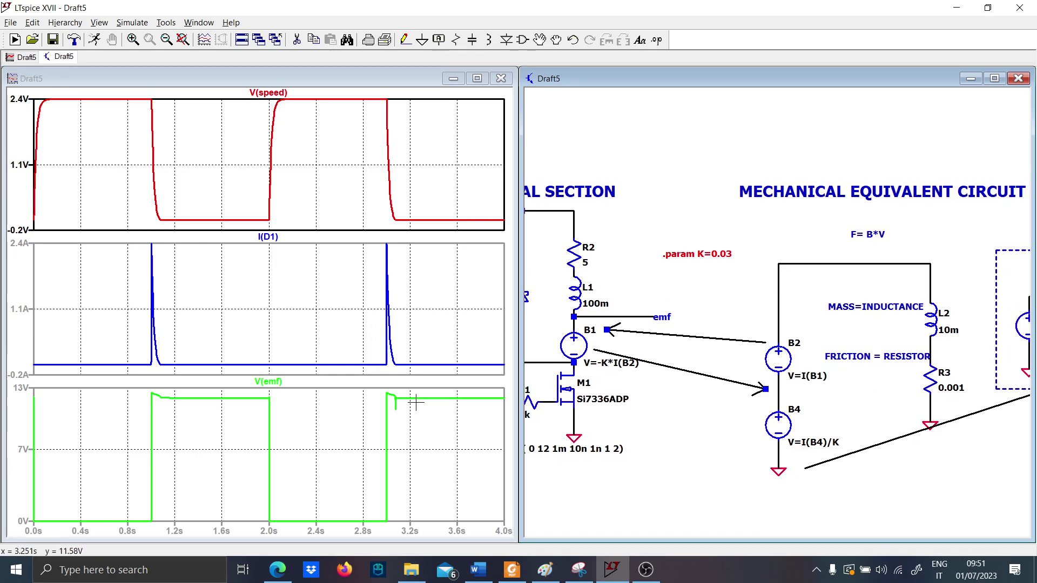
pyautogui.moveTo(649, 366); pyautogui.dragTo(797, 383)
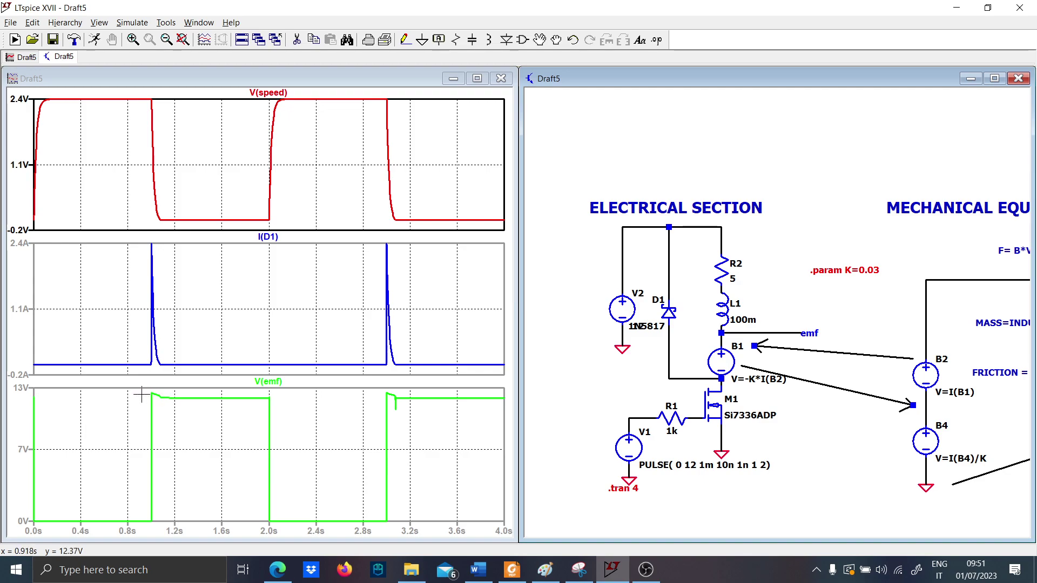
pyautogui.rightClick(674, 313)
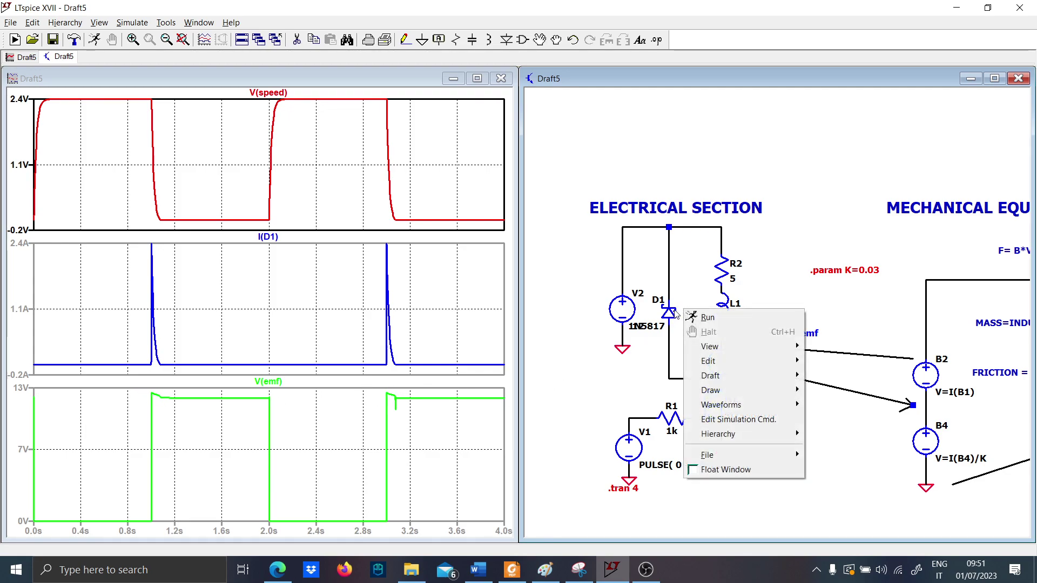
pyautogui.rightClick(671, 312)
pyautogui.click(556, 261)
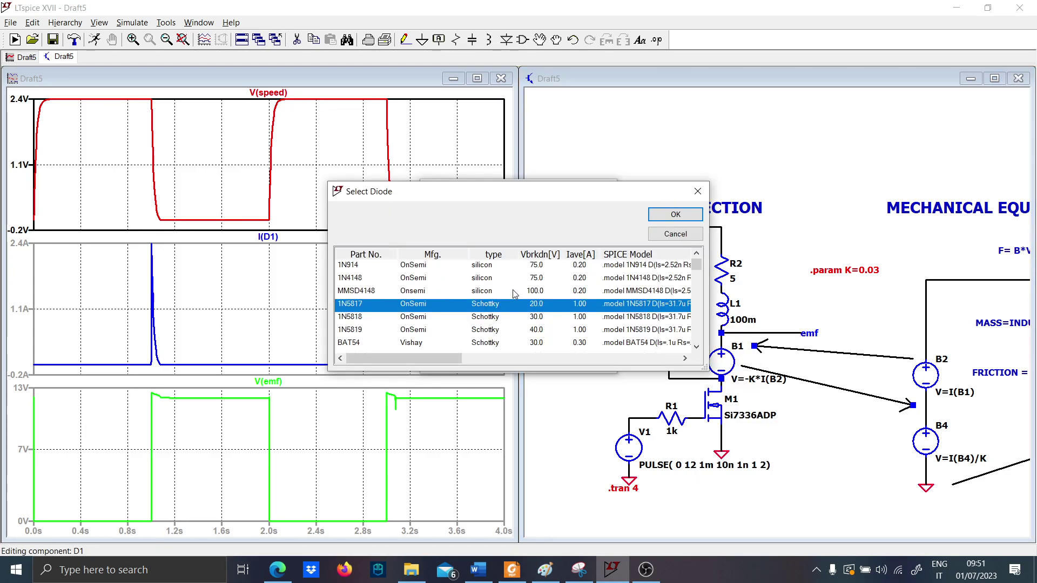
pyautogui.scroll(-1, 514, 294)
pyautogui.scroll(-2, 502, 300)
pyautogui.scroll(3, 502, 301)
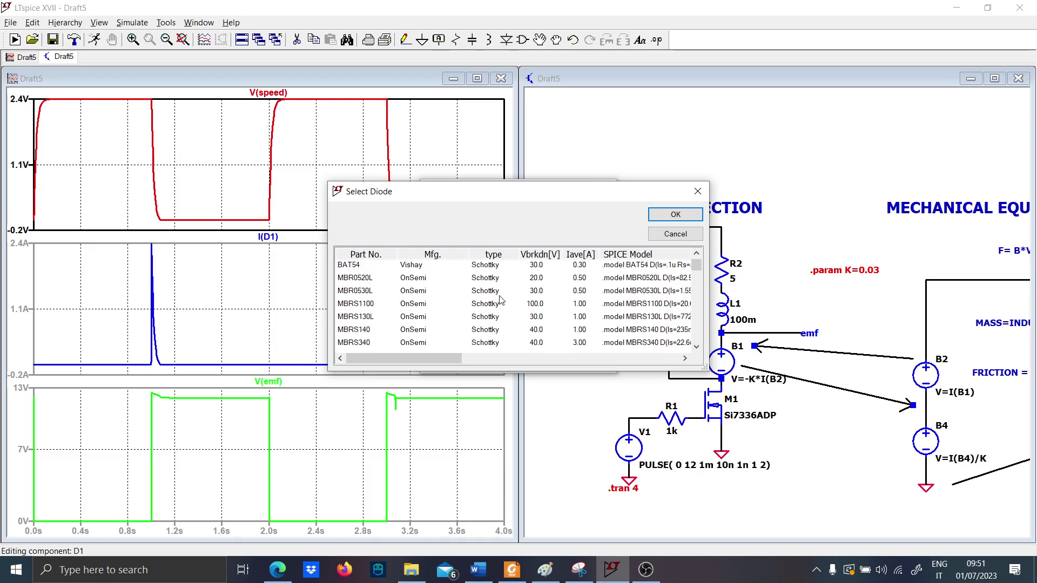
pyautogui.scroll(-3, 502, 306)
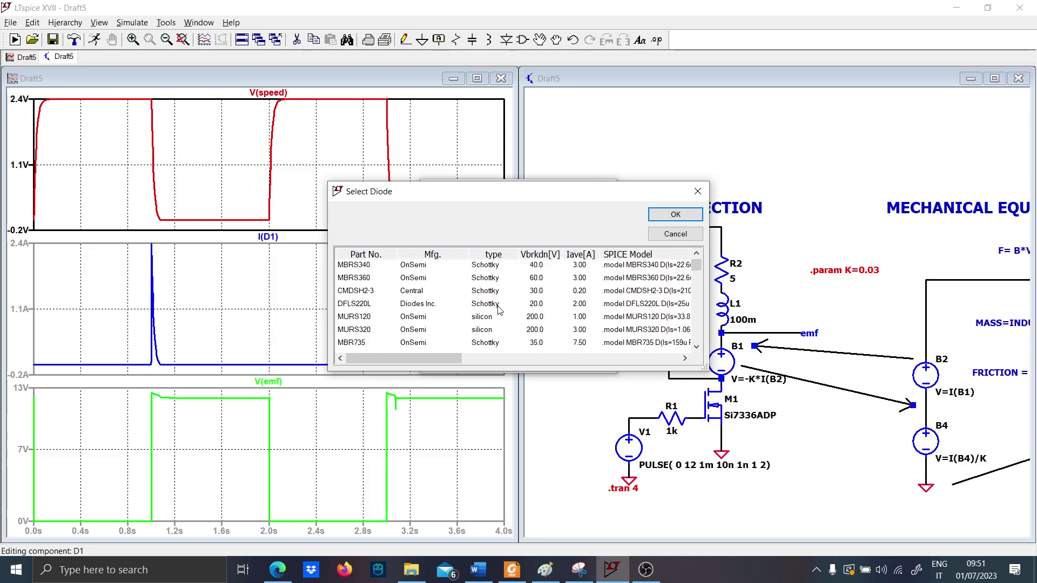
pyautogui.click(498, 303)
pyautogui.click(675, 214)
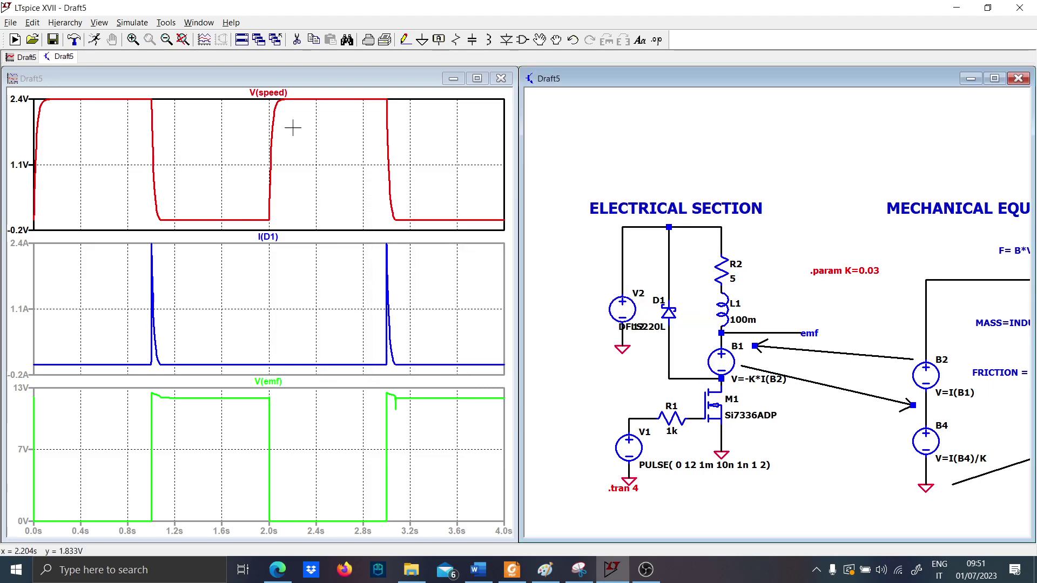
pyautogui.click(95, 40)
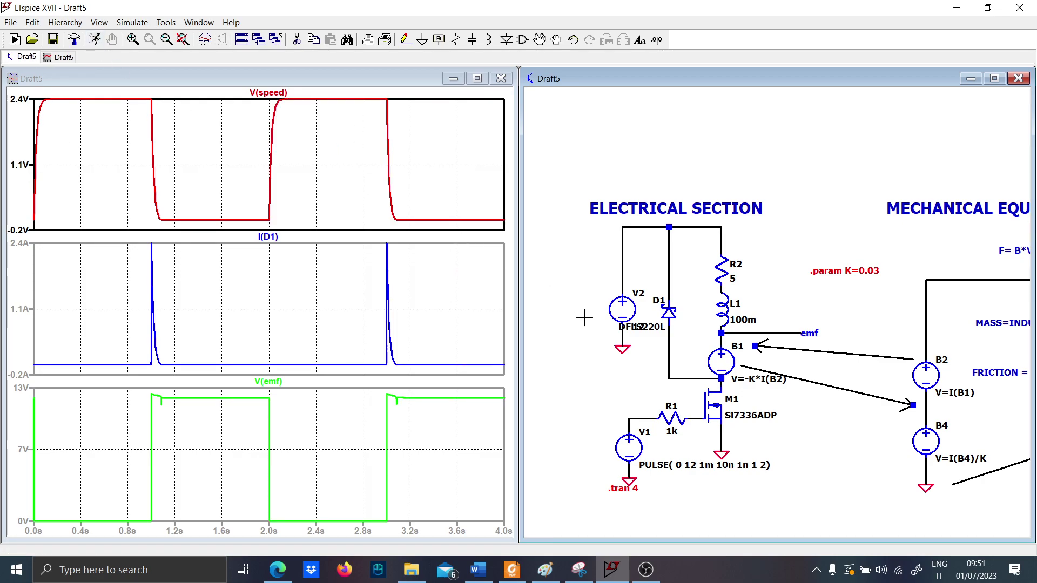
# Assign the 1N4148 silicon model to diode D1 and rerun the simulation
pyautogui.rightClick(669, 312)
pyautogui.click(556, 256)
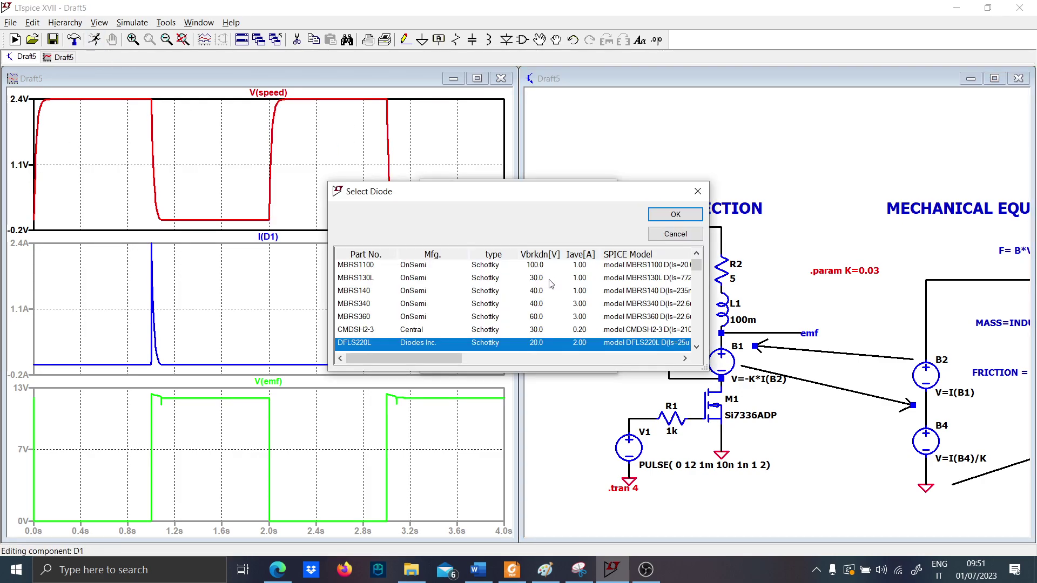
pyautogui.click(545, 278)
pyautogui.click(676, 214)
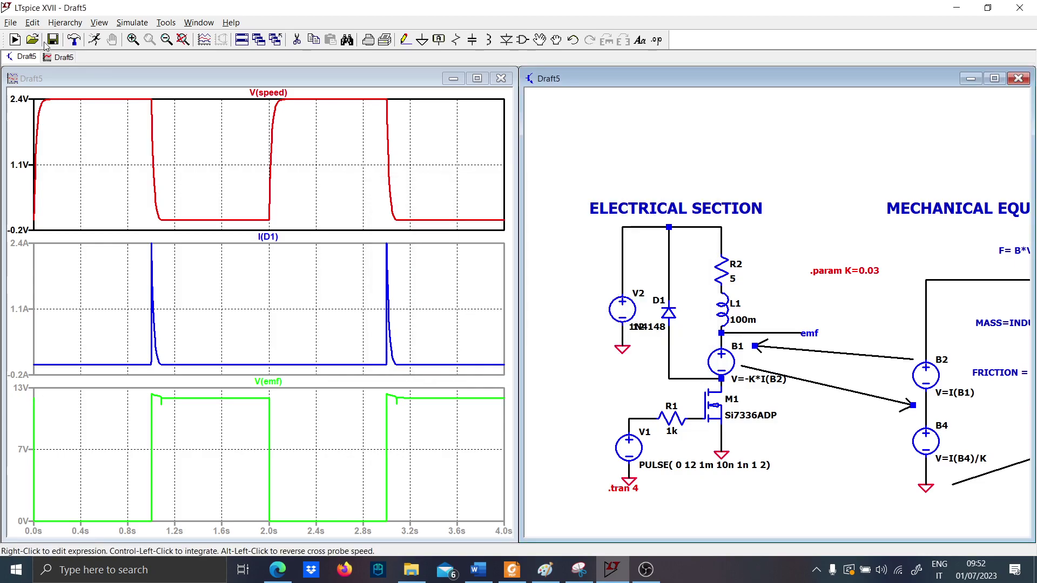
pyautogui.click(89, 44)
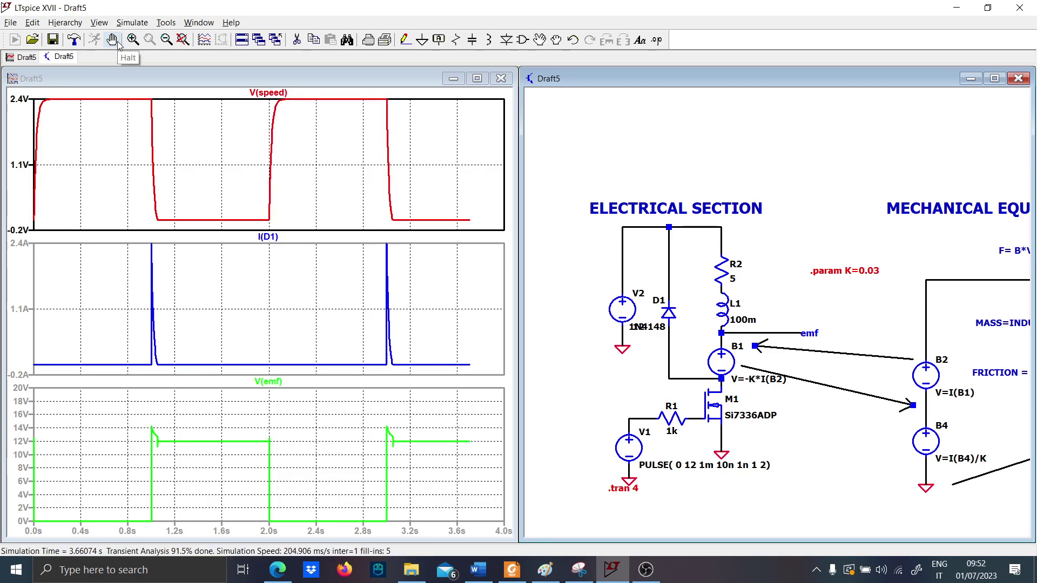
# Halt the running simulation and magnify the first turn-off transient over about 0.996 s to 1.062 s
pyautogui.click(113, 40)
pyautogui.moveTo(168, 367); pyautogui.dragTo(139, 243)
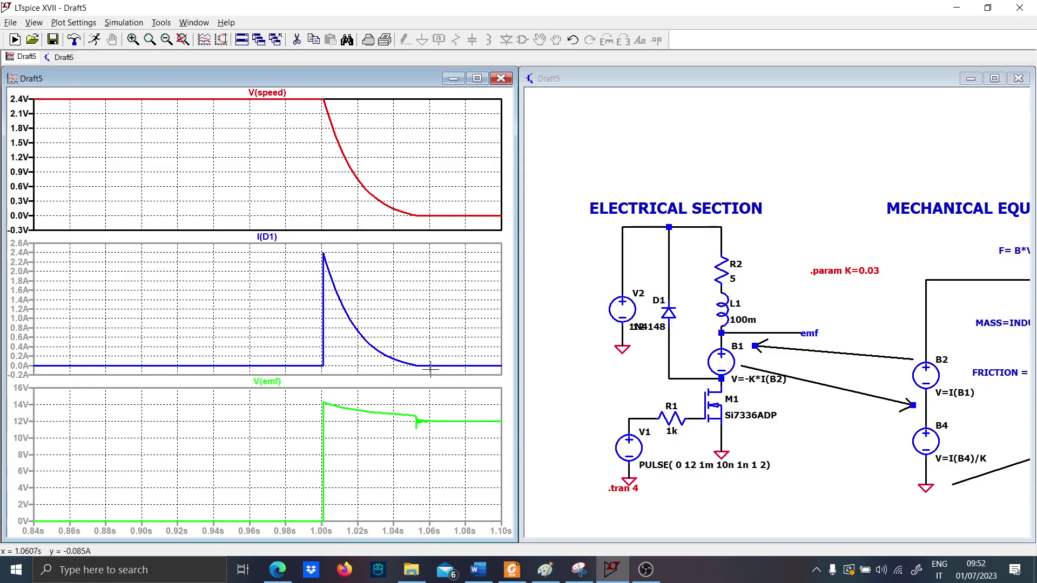
pyautogui.moveTo(314, 391); pyautogui.dragTo(434, 443)
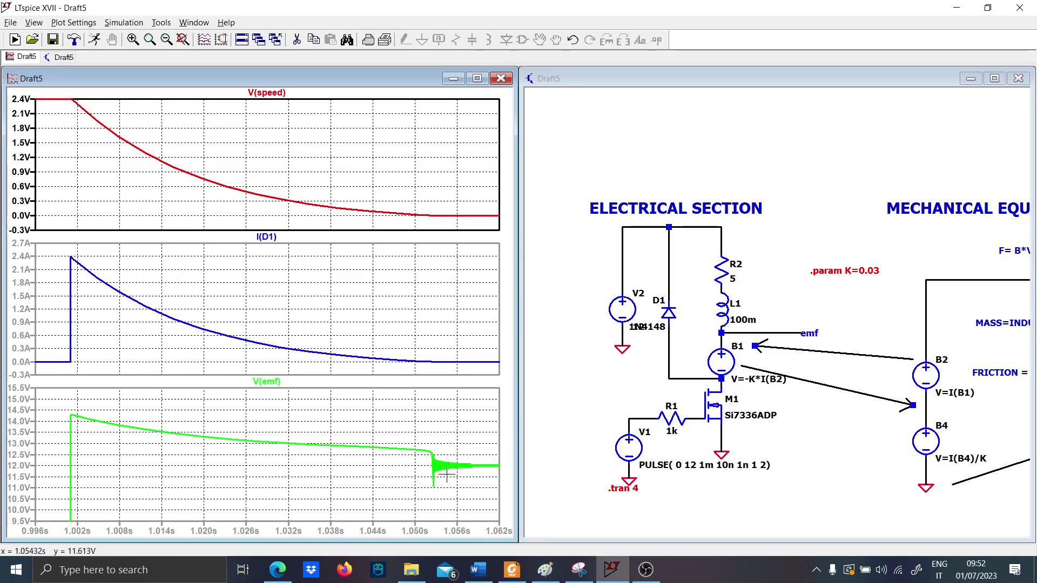
# Assign the MBRS130L Schottky model to diode D1 and rerun the simulation
pyautogui.rightClick(669, 313)
pyautogui.click(582, 256)
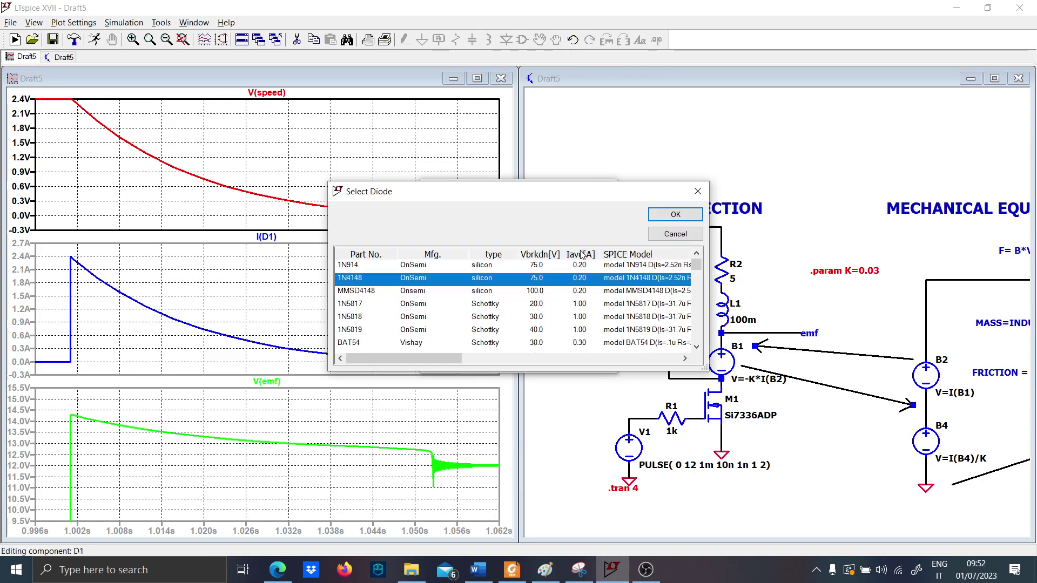
pyautogui.scroll(-2, 558, 273)
pyautogui.click(536, 317)
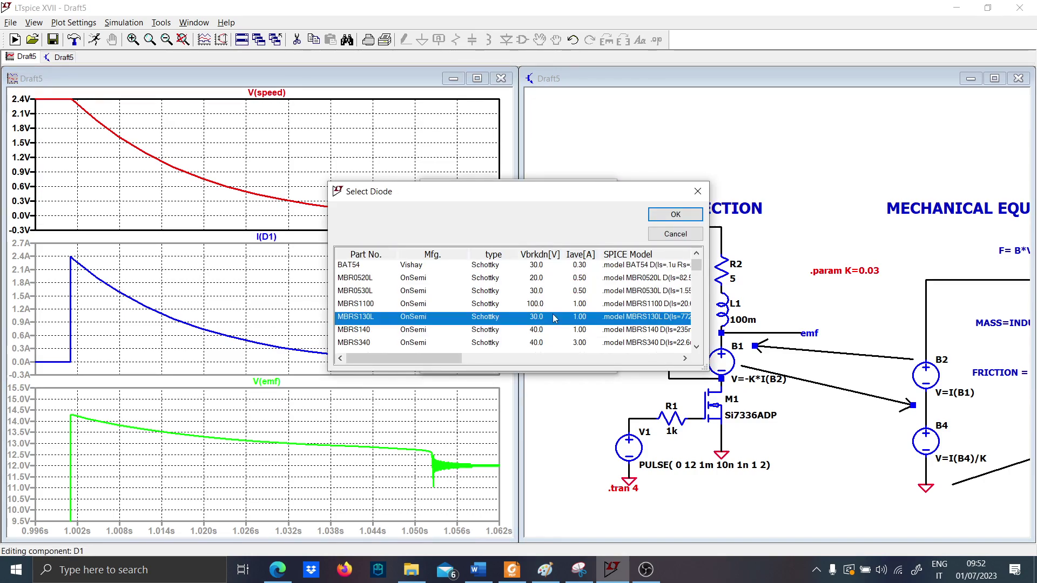
pyautogui.click(675, 215)
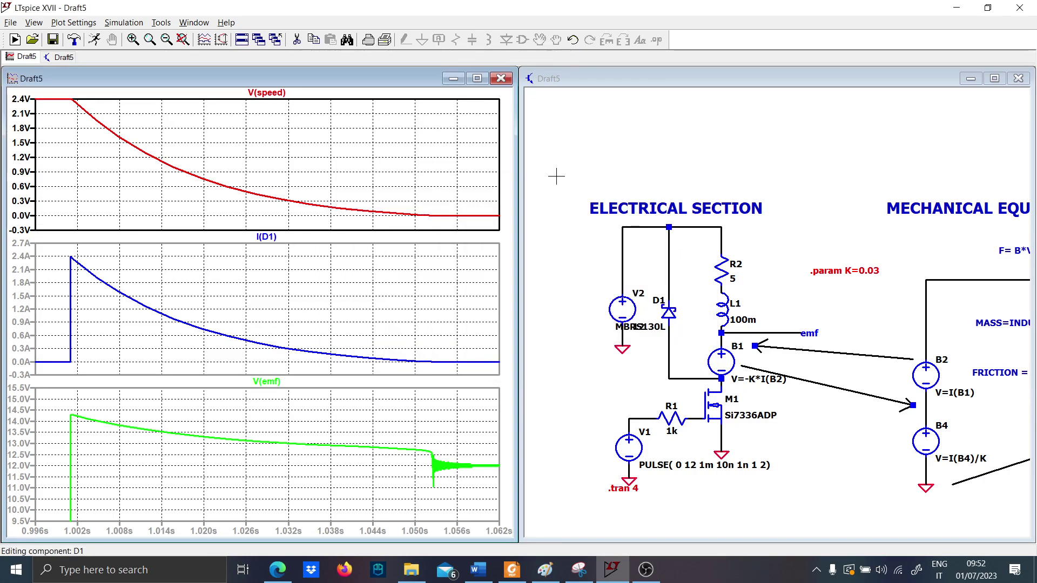
pyautogui.click(97, 43)
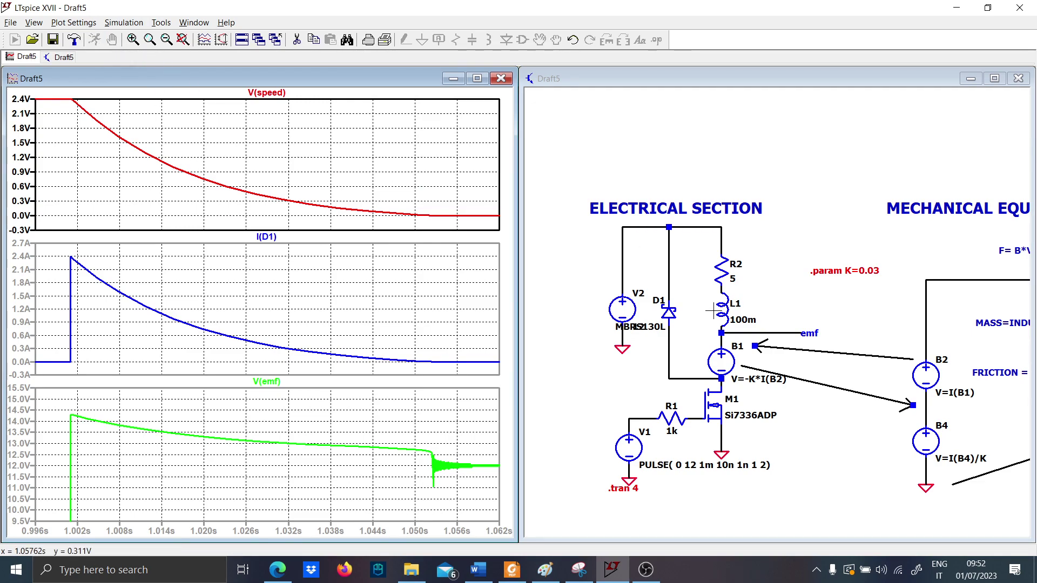
# Replace the model of diode D1 with the MBR0520L Schottky diode
pyautogui.rightClick(670, 313)
pyautogui.click(572, 256)
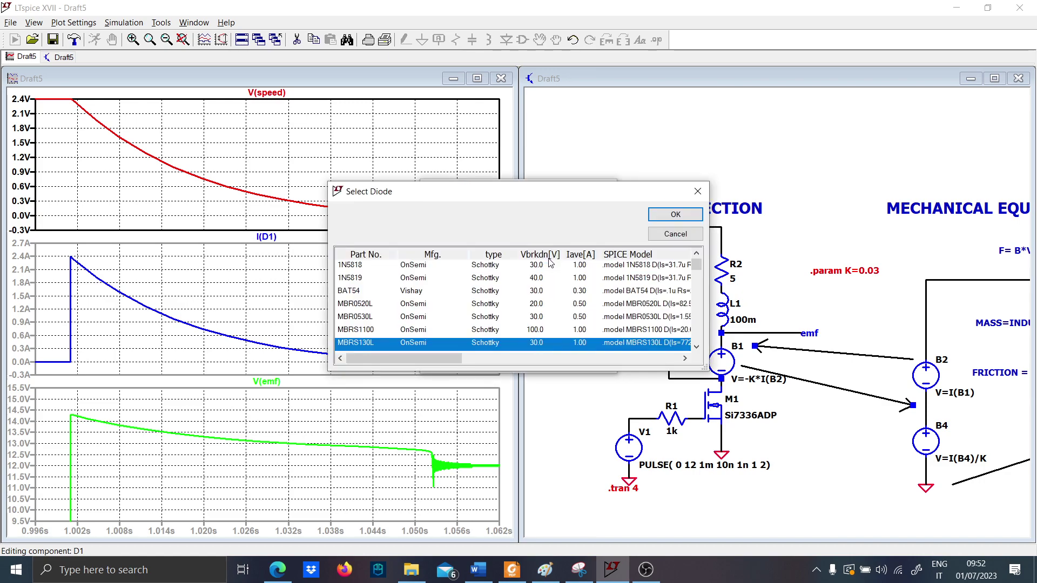
pyautogui.click(529, 304)
pyautogui.click(675, 214)
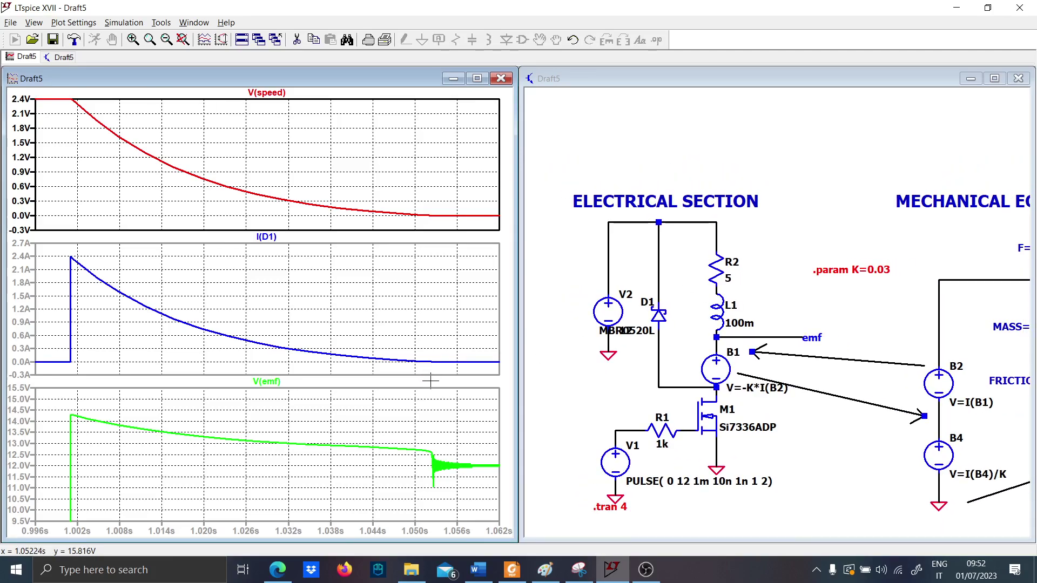
# Fit the whole schematic in view and show the Windows desktop
pyautogui.click(587, 487)
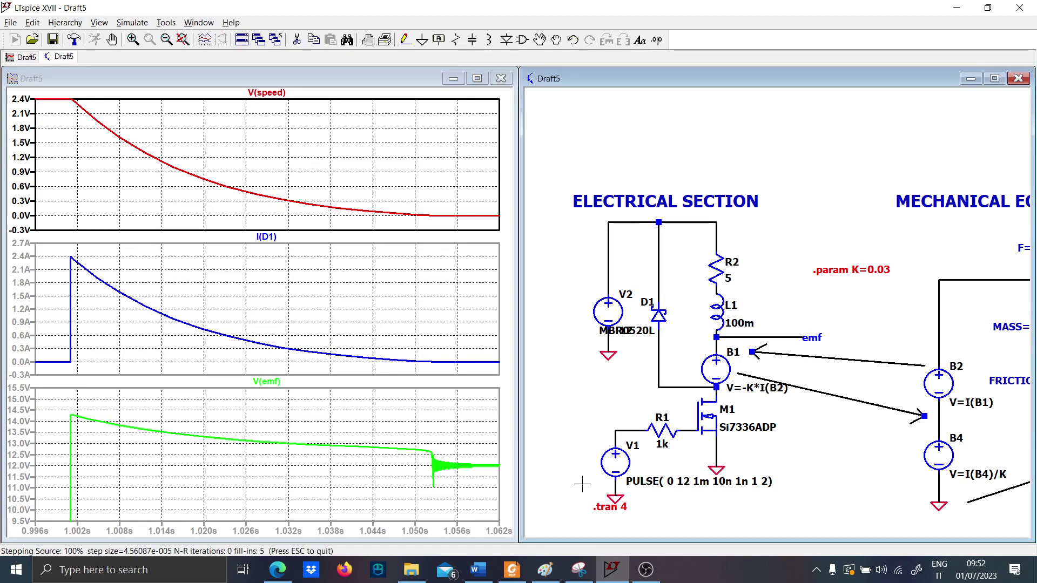
pyautogui.press('space')
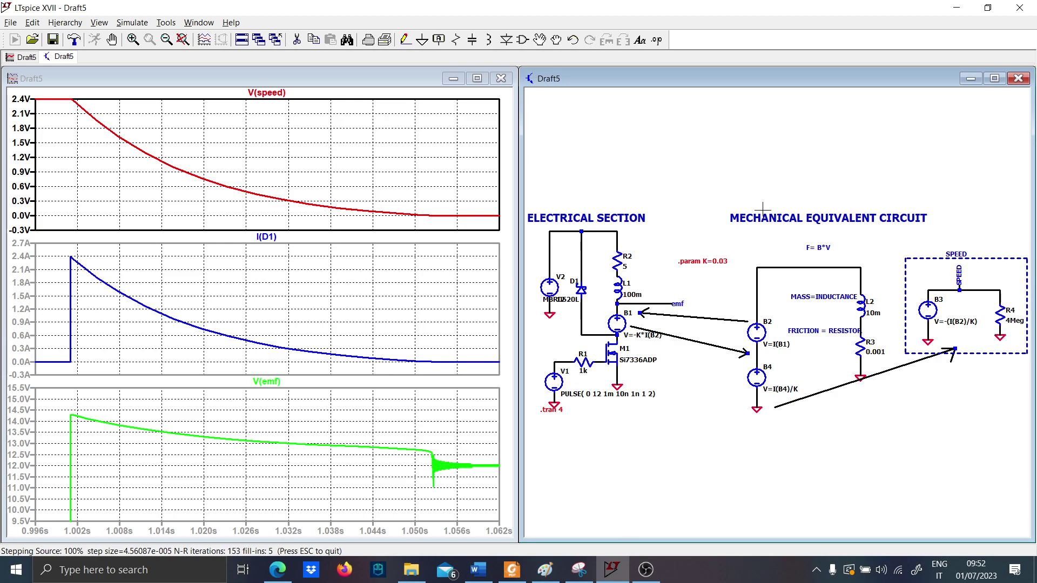
pyautogui.press('super+d')
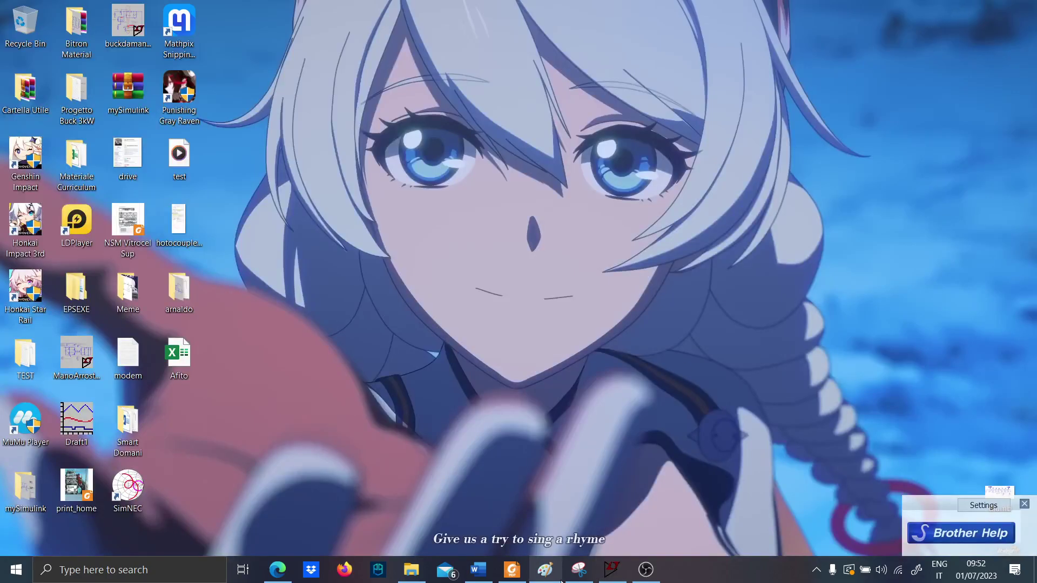